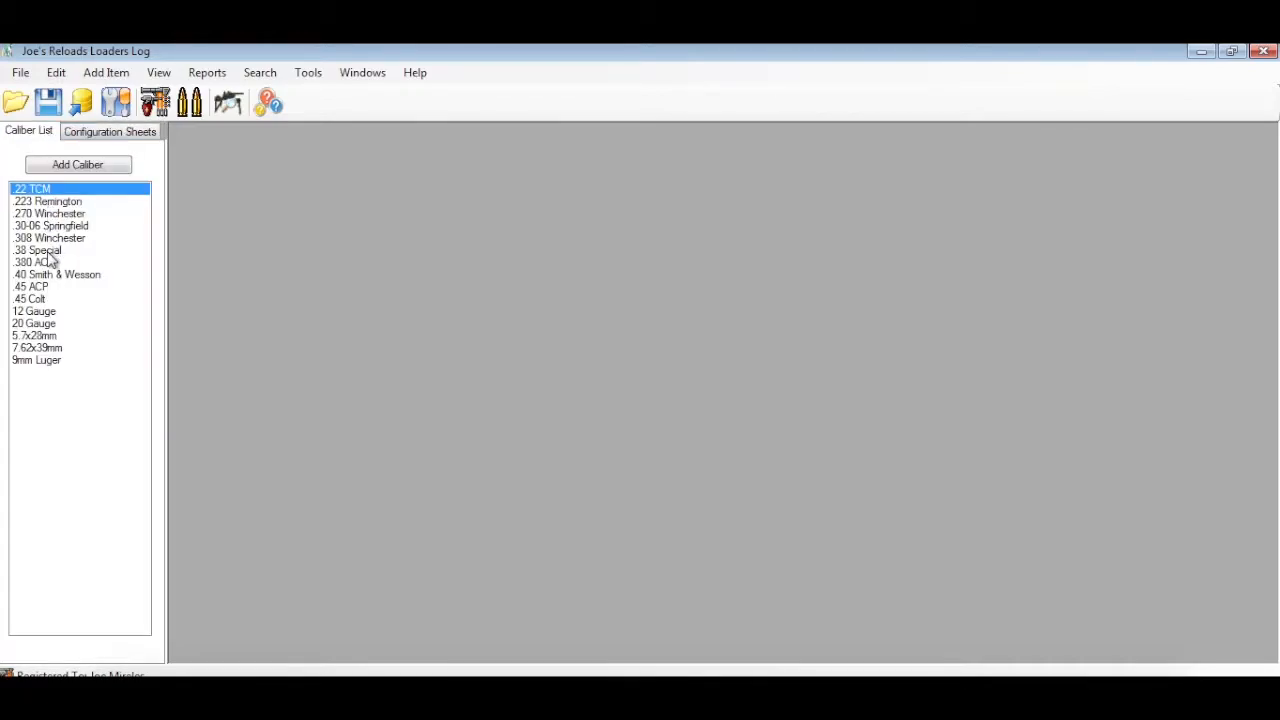
# View the list of configuration sheets for the .223 Remington caliber and close it
pyautogui.doubleClick(60, 206)
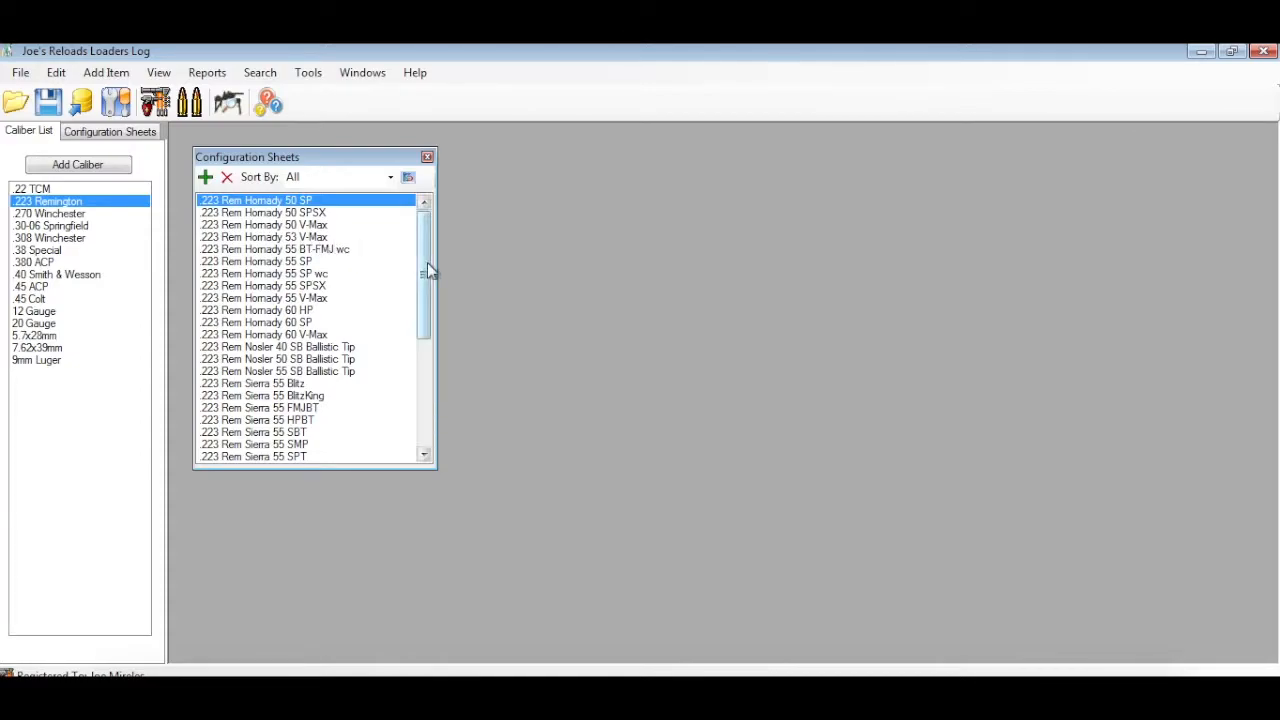
pyautogui.moveTo(424, 269)
pyautogui.mouseDown()
pyautogui.moveTo(423, 391)
pyautogui.moveTo(424, 262)
pyautogui.mouseUp()
pyautogui.click(427, 157)
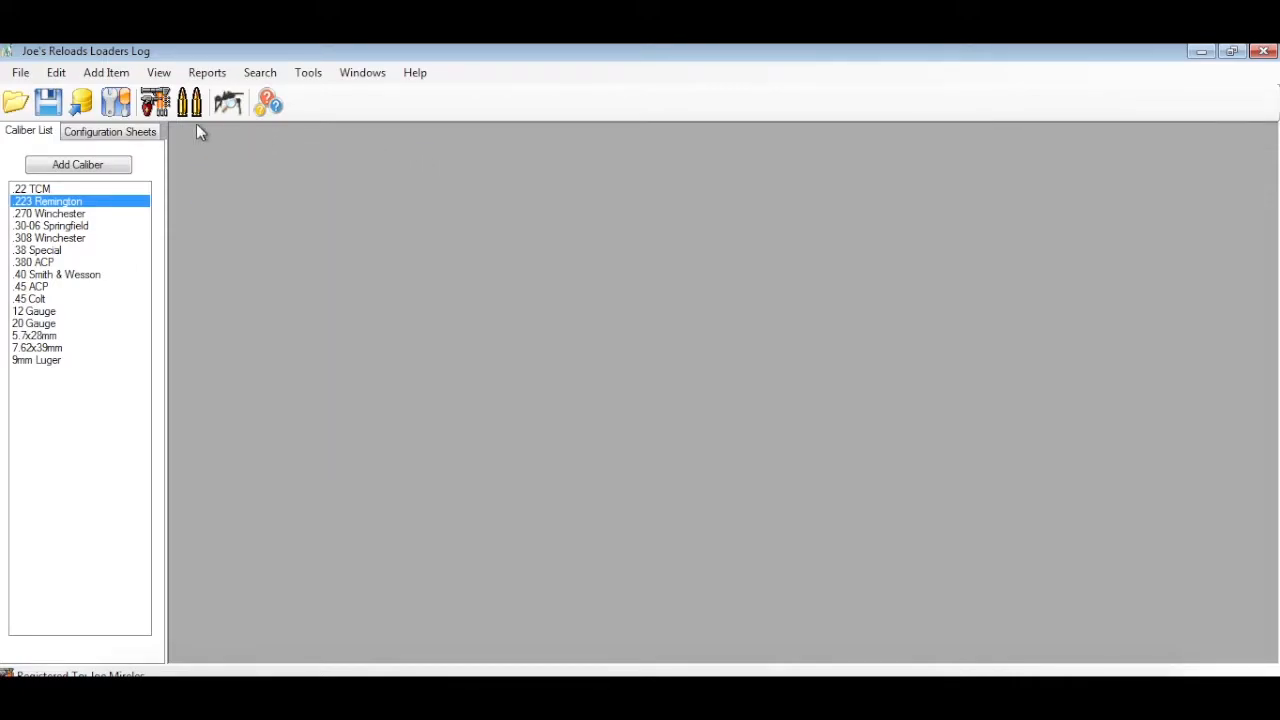
# Filter the full configuration sheet list to Personal Loads, and switch the filter to Reffered Loads
pyautogui.click(107, 136)
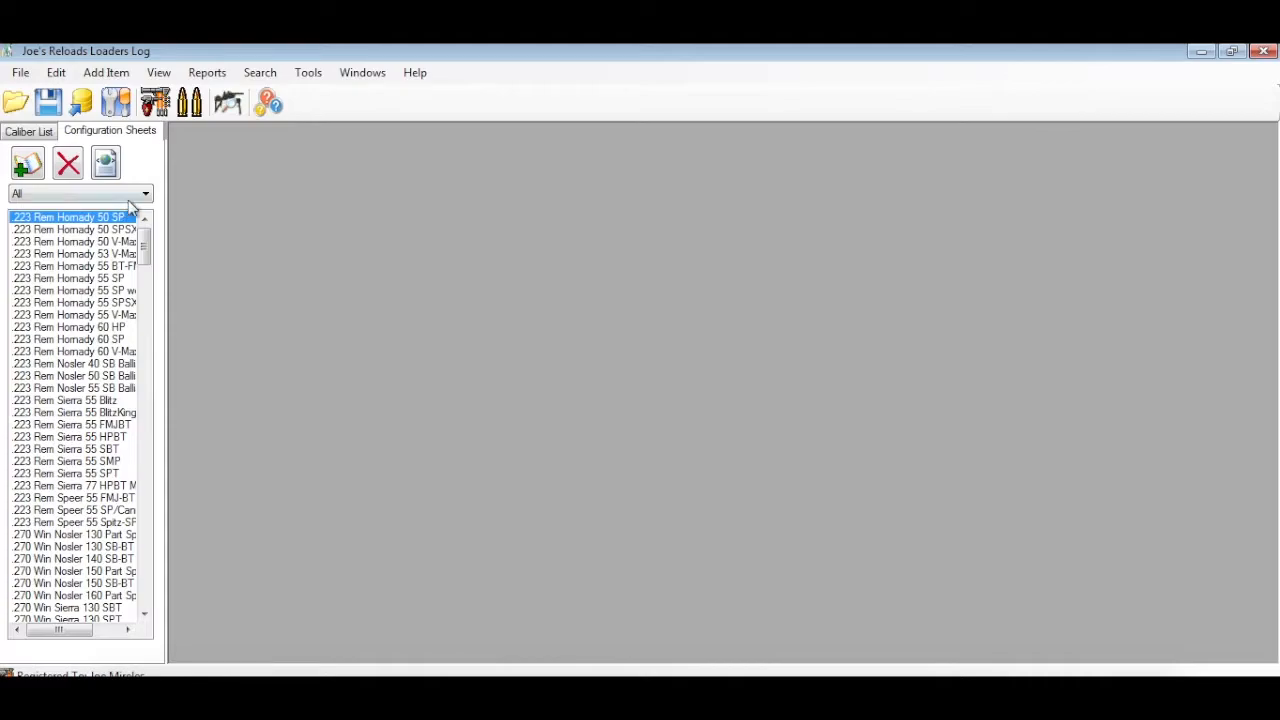
pyautogui.click(145, 196)
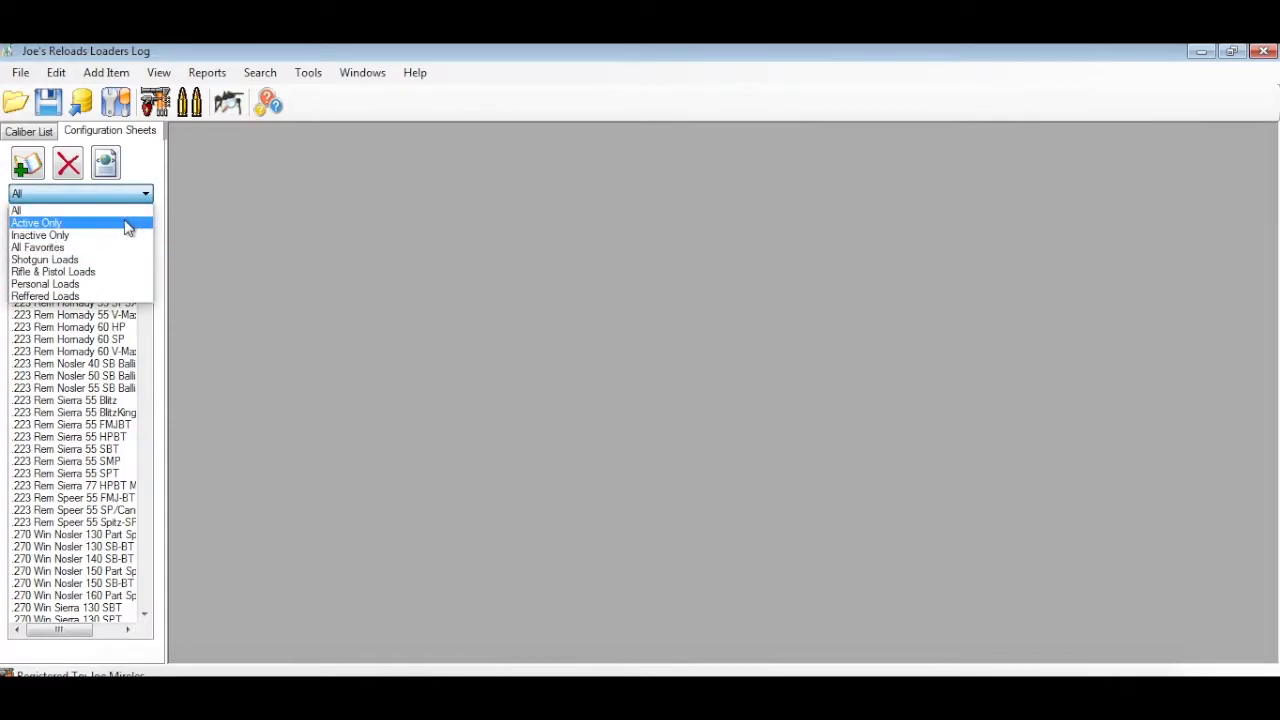
pyautogui.click(88, 285)
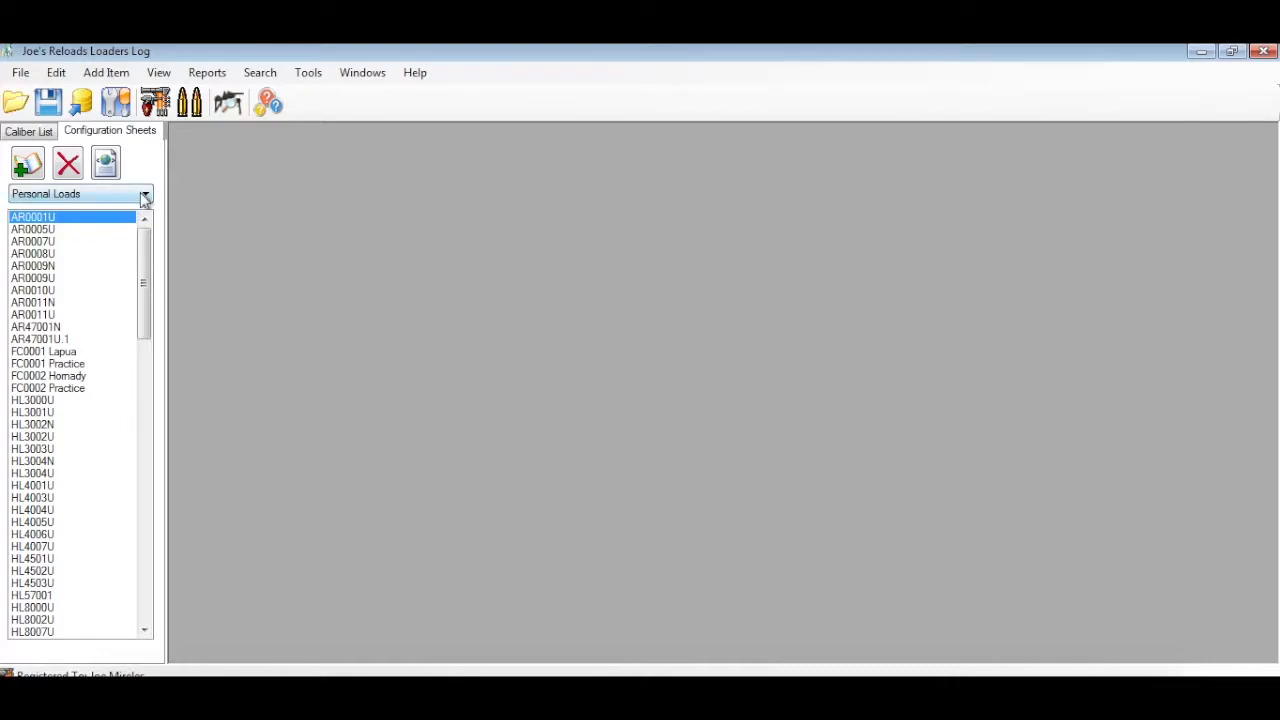
pyautogui.click(142, 196)
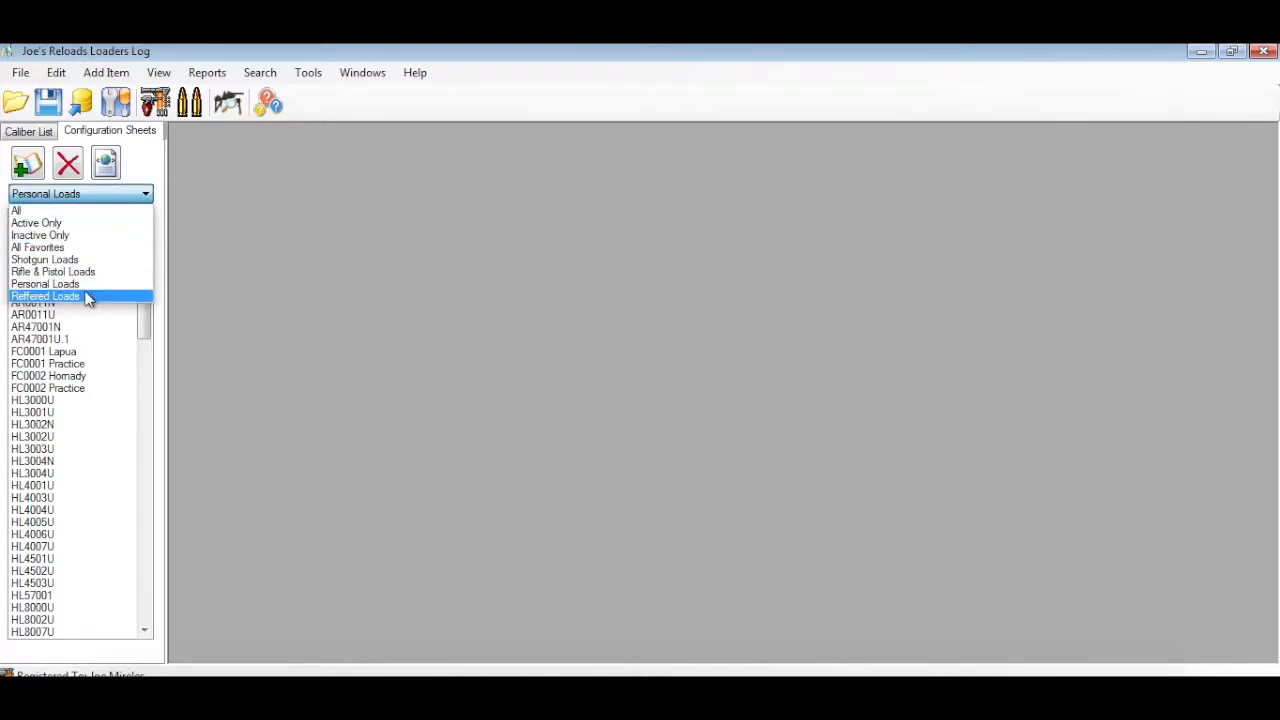
pyautogui.click(87, 296)
# Review the powder, notes and cost details of the .223 Rem Hornady 55 SP wc sheet, close it and return to the caliber list
pyautogui.click(89, 292)
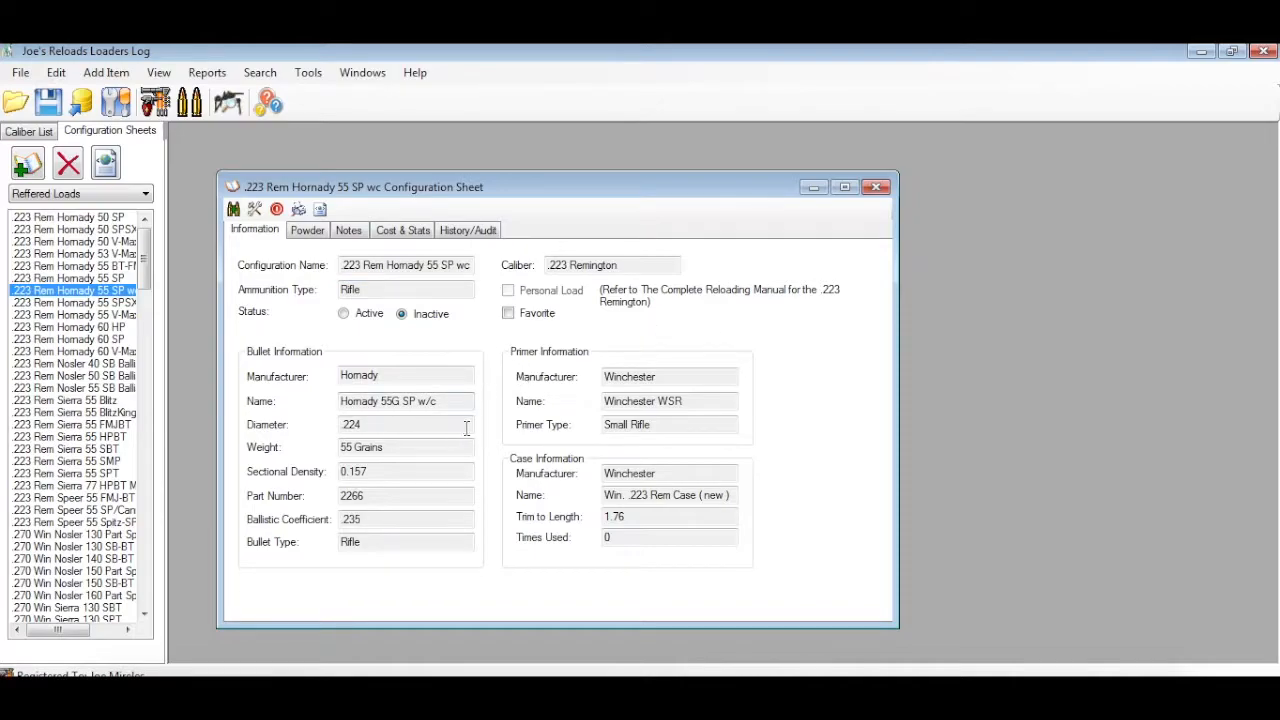
pyautogui.click(316, 236)
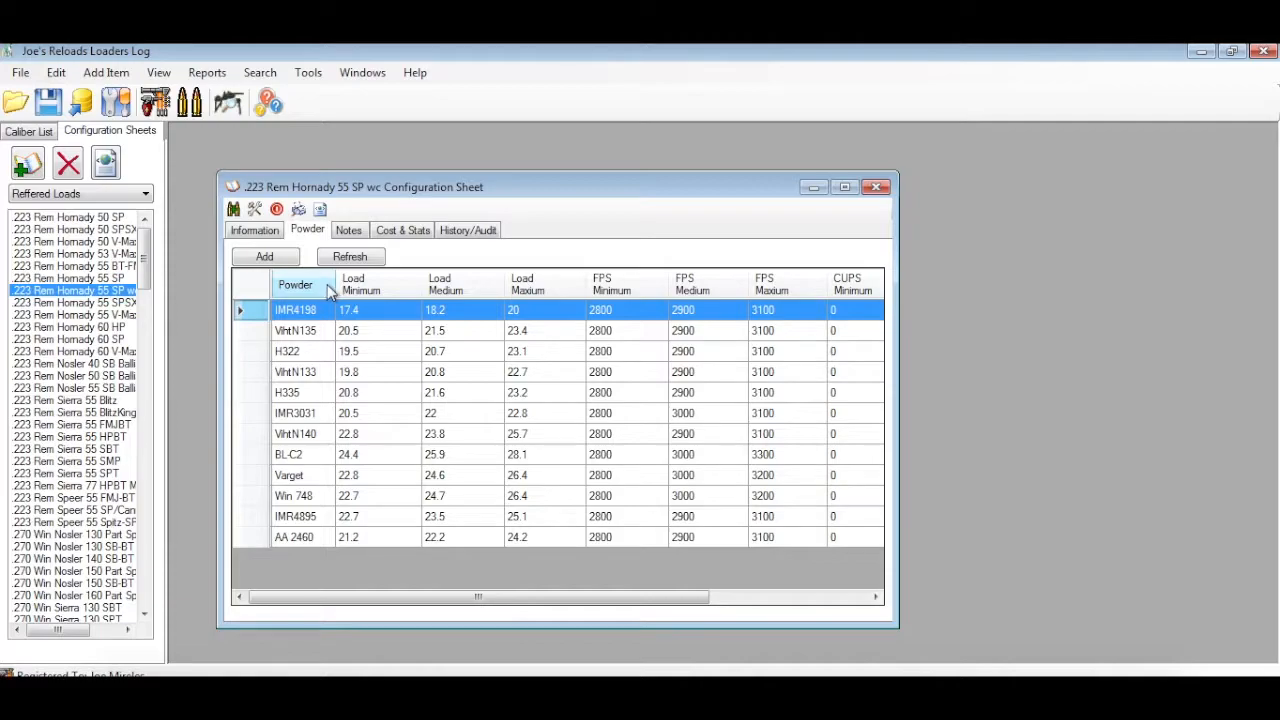
pyautogui.click(356, 232)
pyautogui.click(402, 232)
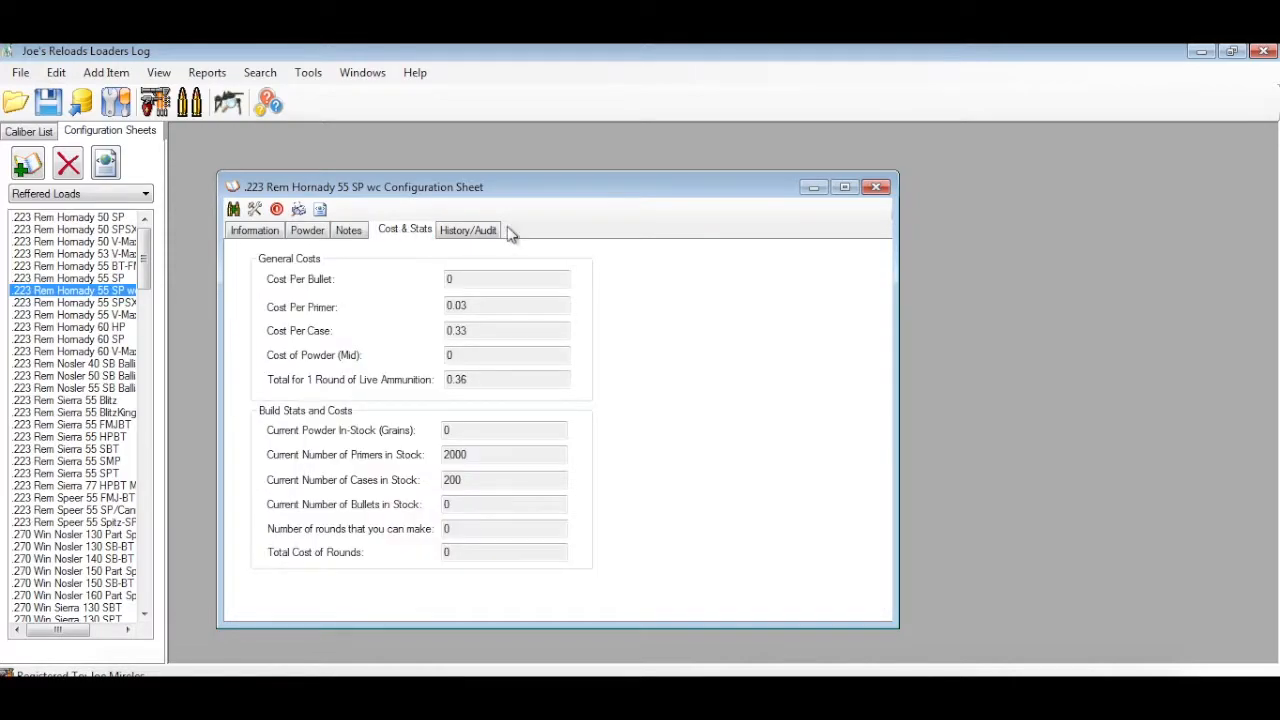
pyautogui.click(877, 188)
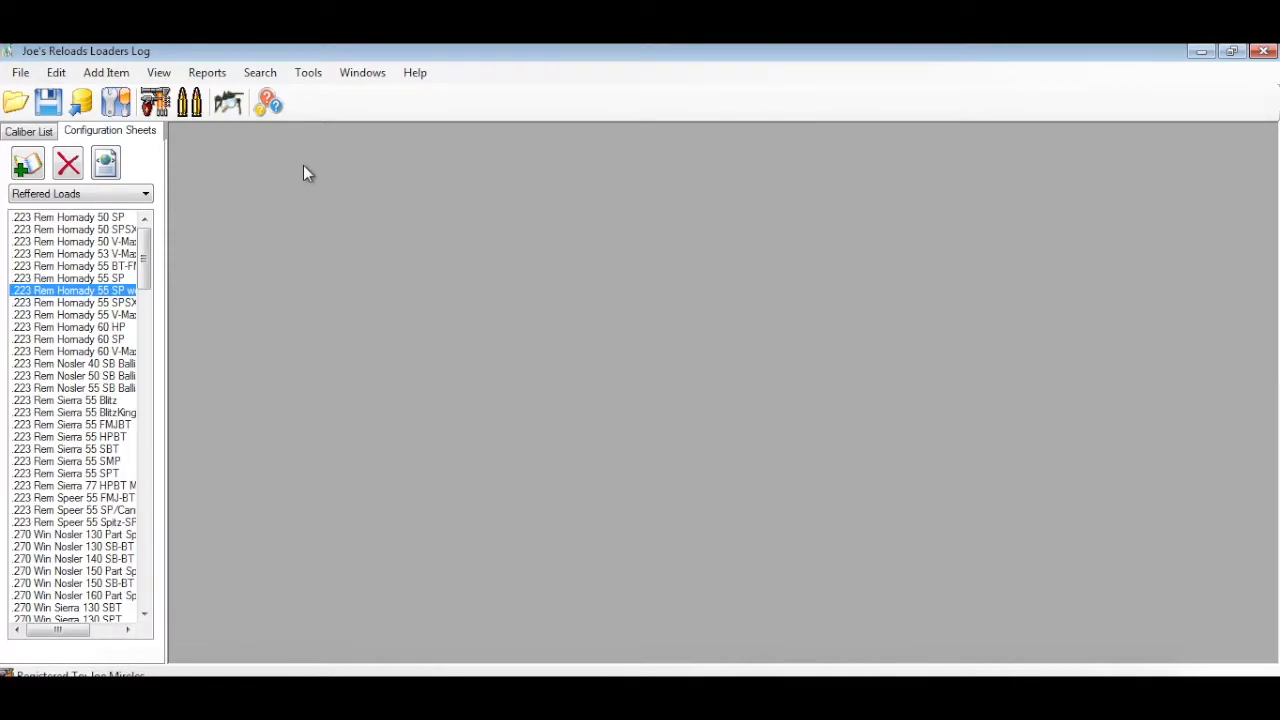
pyautogui.click(30, 132)
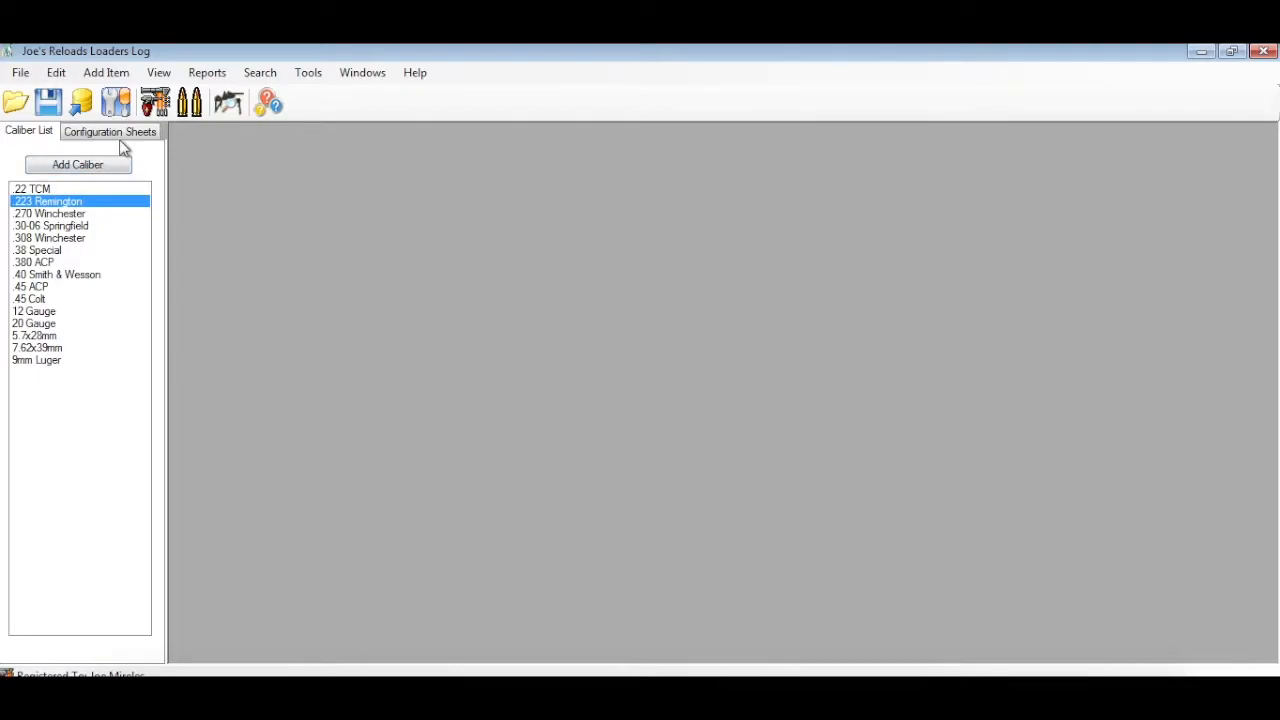
# Open the Powder List, browse the powders of all manufacturers and close it
pyautogui.click(159, 73)
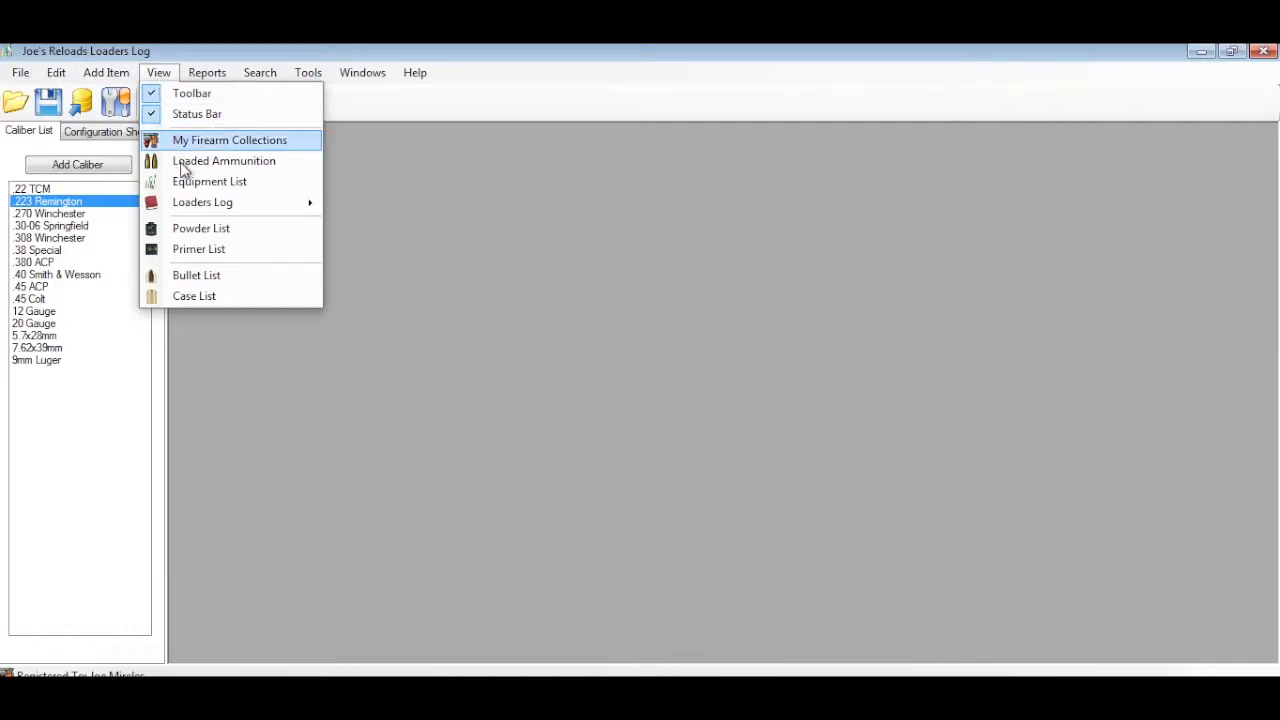
pyautogui.click(196, 228)
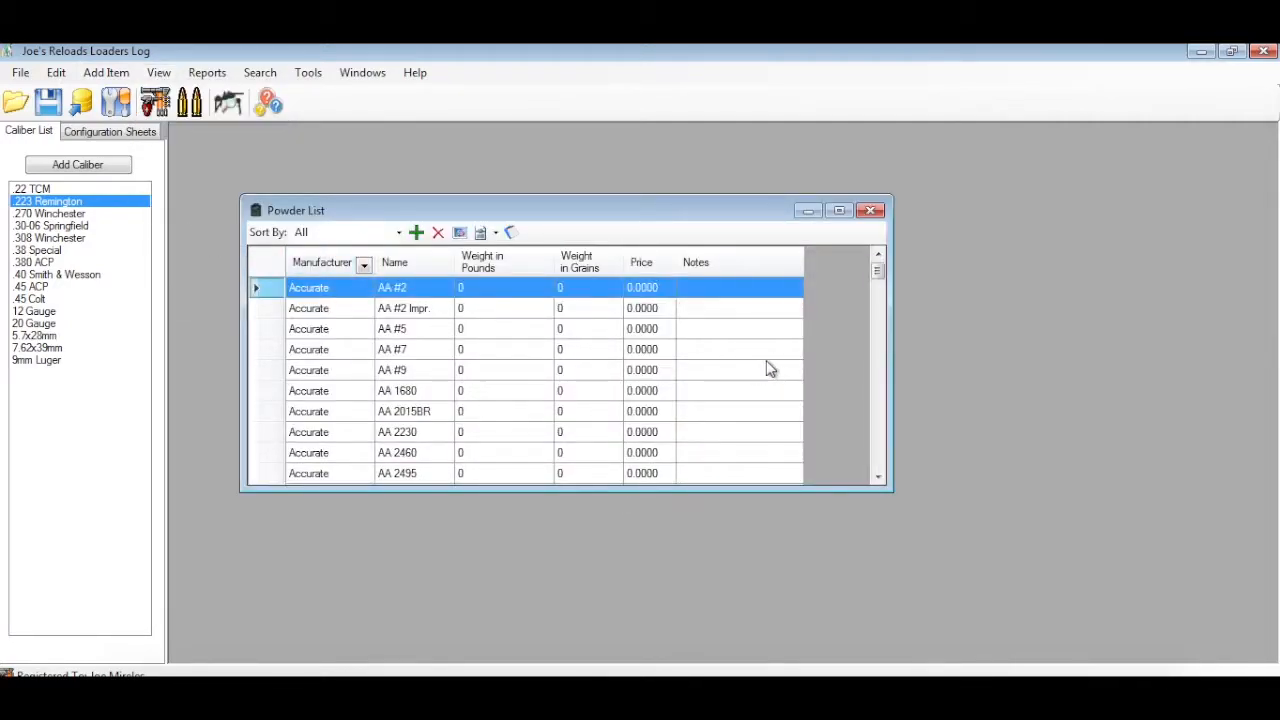
pyautogui.moveTo(883, 284); pyautogui.dragTo(882, 320)
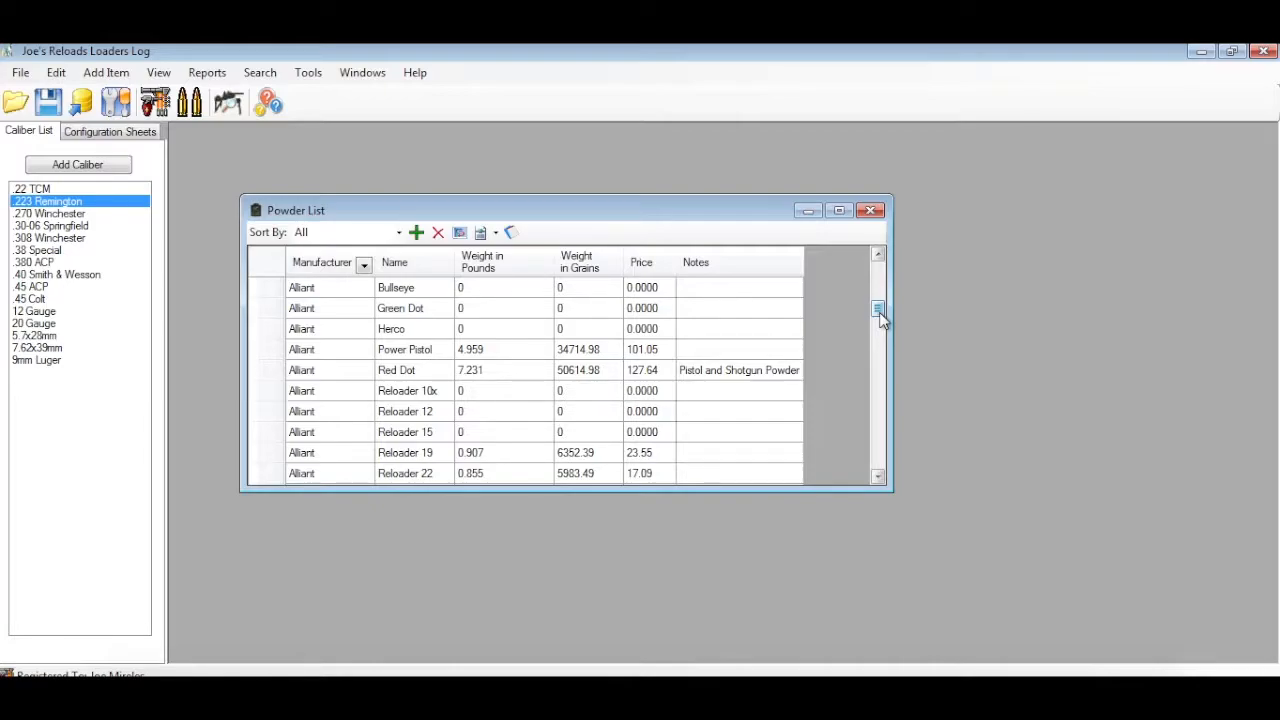
pyautogui.moveTo(880, 316); pyautogui.dragTo(878, 262)
pyautogui.click(871, 210)
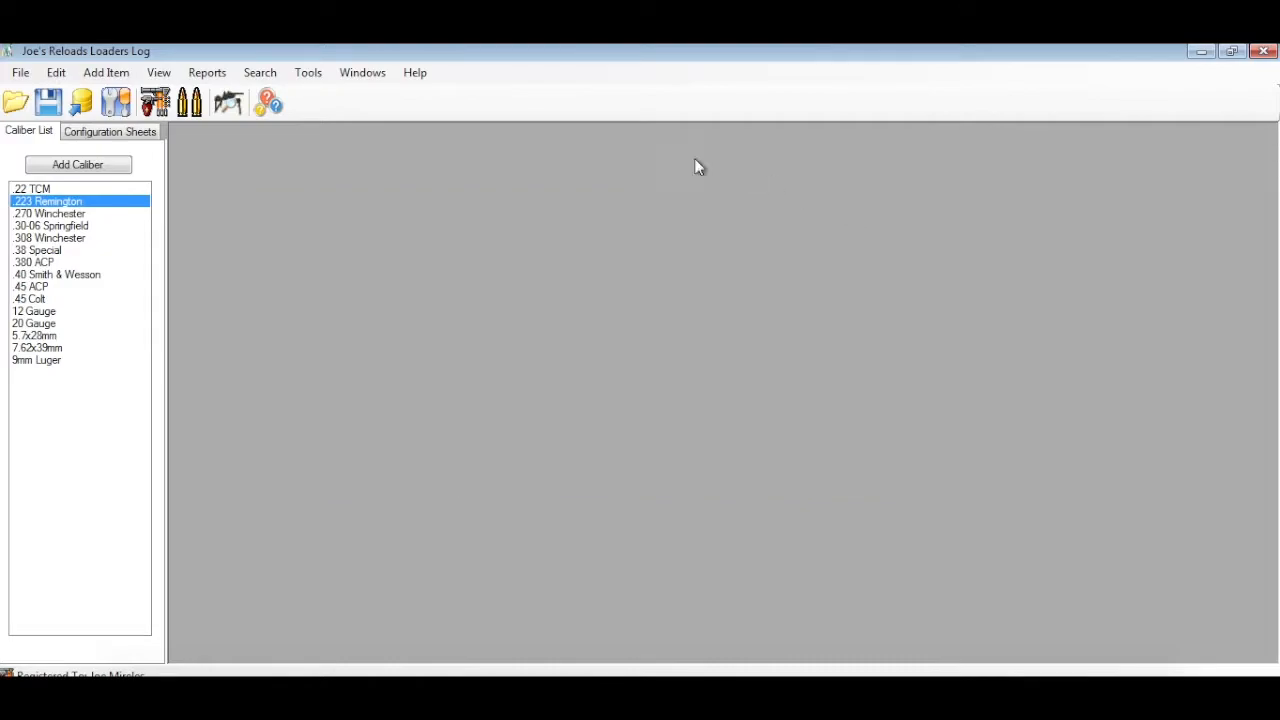
# Open the Powder Inventory report and maximize it
pyautogui.click(158, 76)
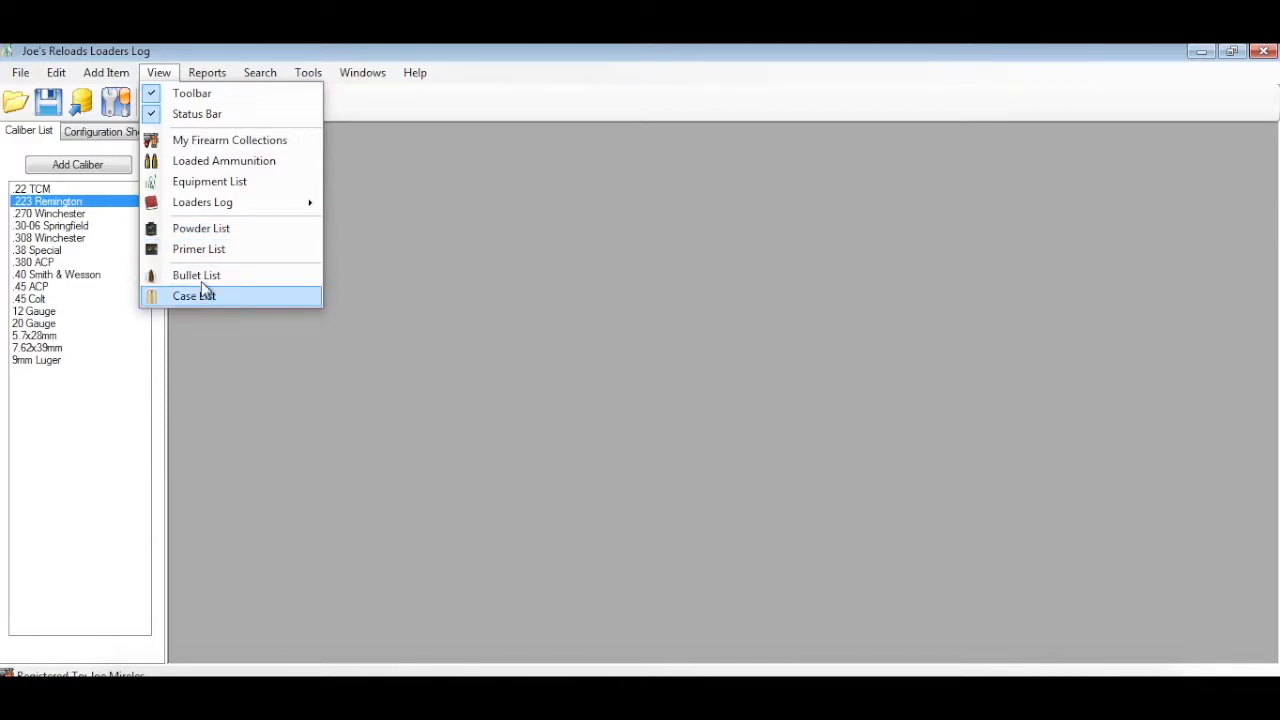
pyautogui.moveTo(207, 72)
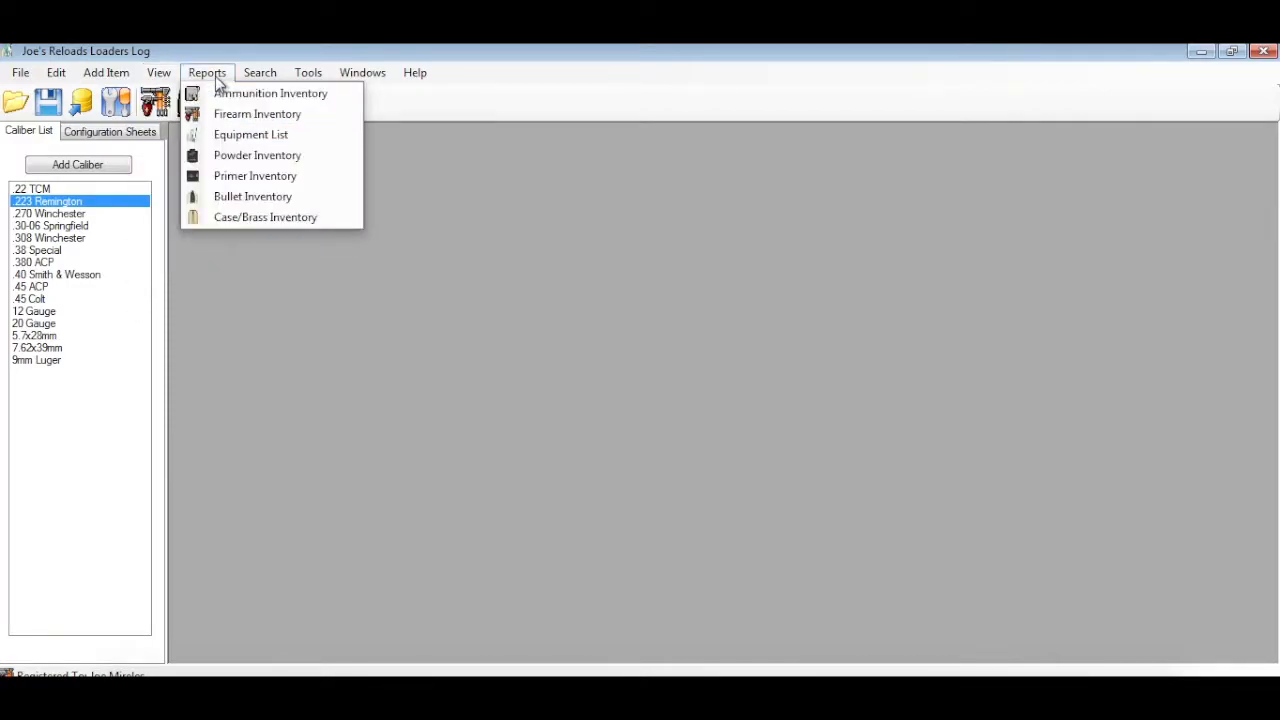
pyautogui.click(229, 155)
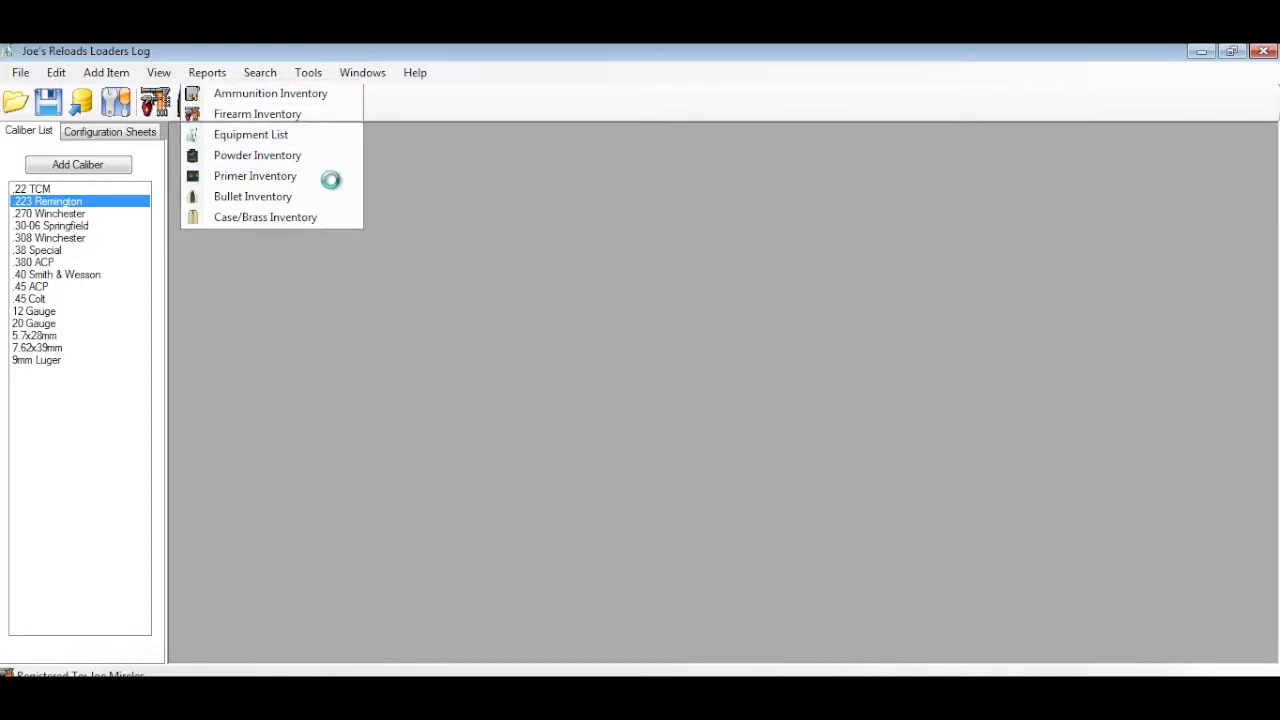
pyautogui.click(671, 234)
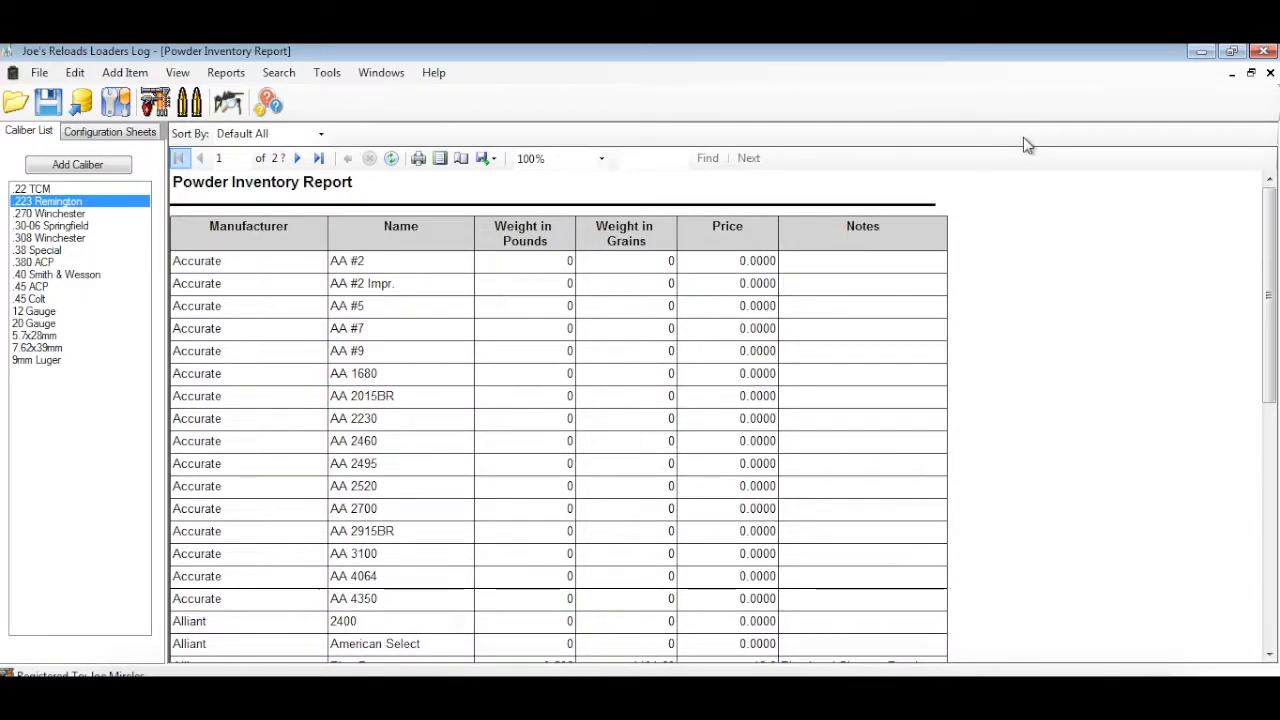
# View the powder report sorted by All Manufacturer, Instock Price and Out-Of-Stock Manufacturer, and close the report
pyautogui.click(322, 136)
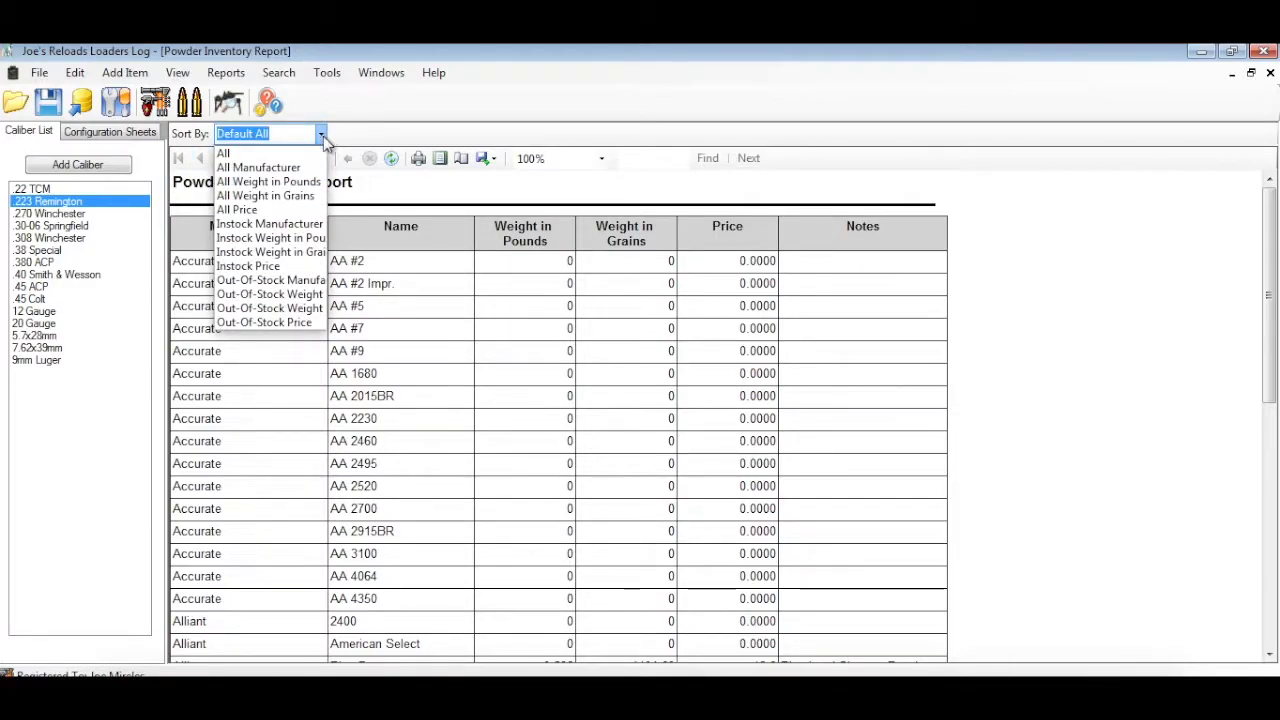
pyautogui.click(300, 168)
pyautogui.click(322, 133)
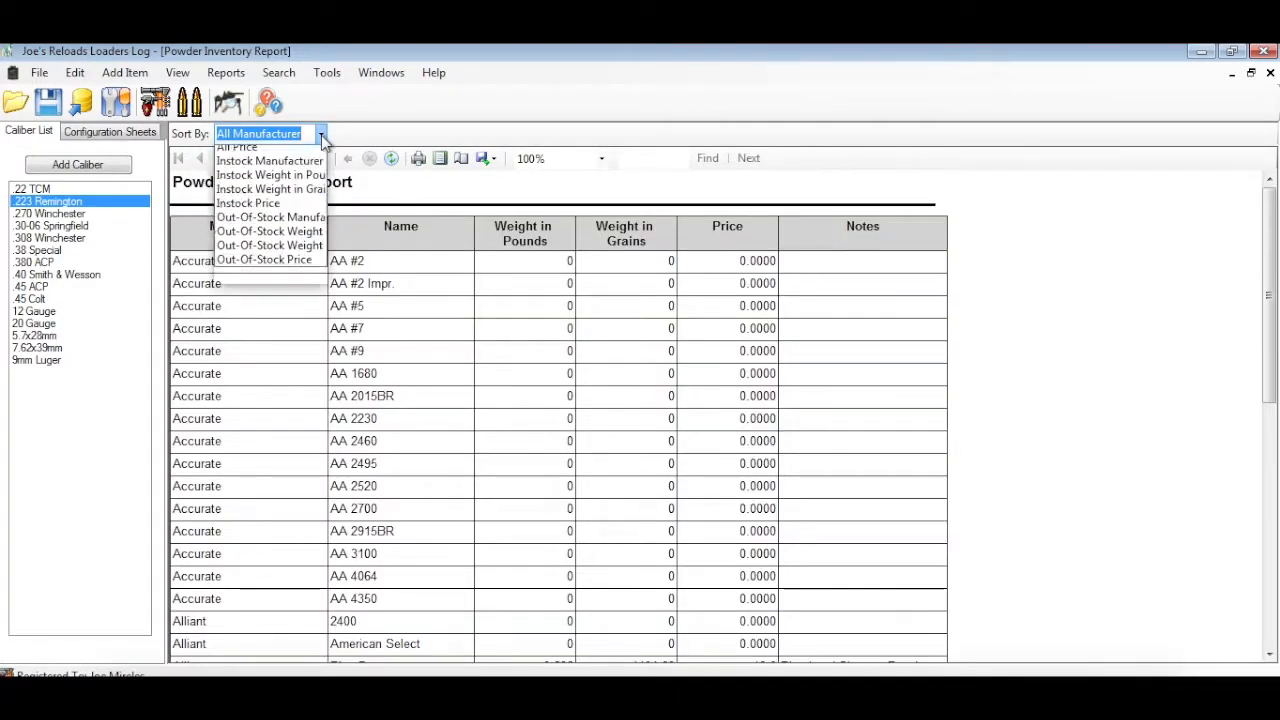
pyautogui.click(289, 266)
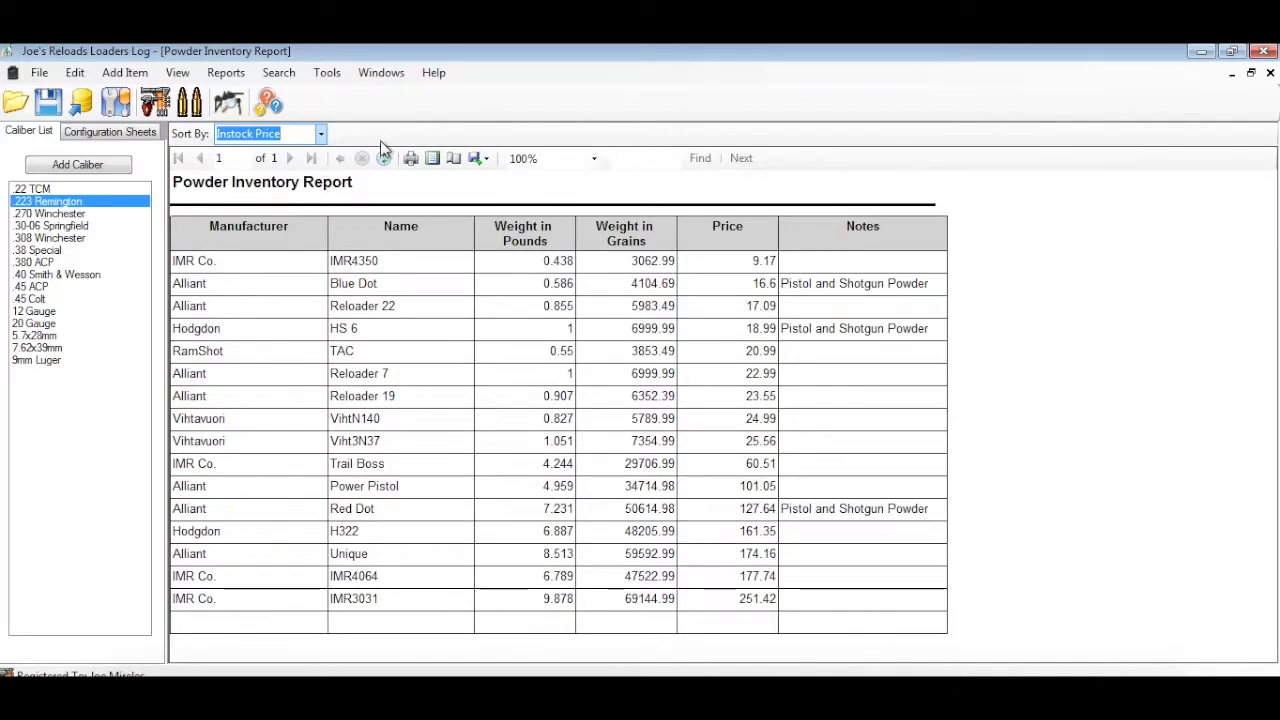
pyautogui.click(321, 136)
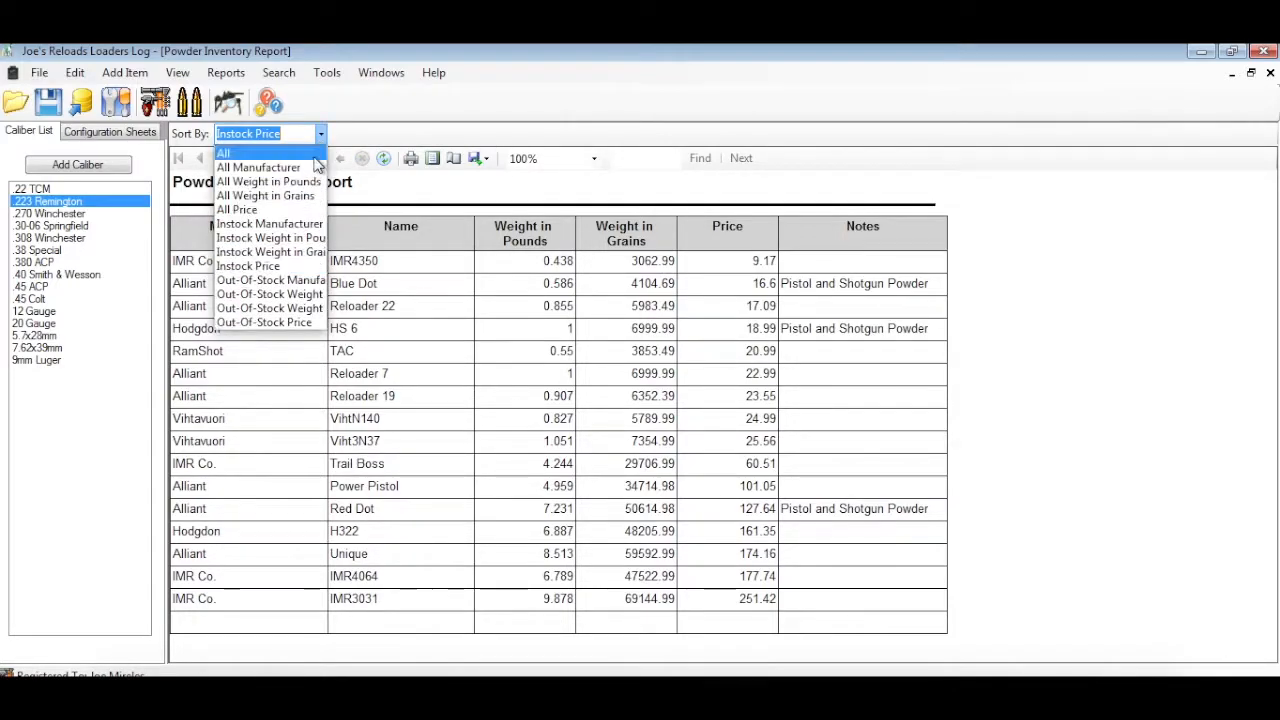
pyautogui.click(285, 281)
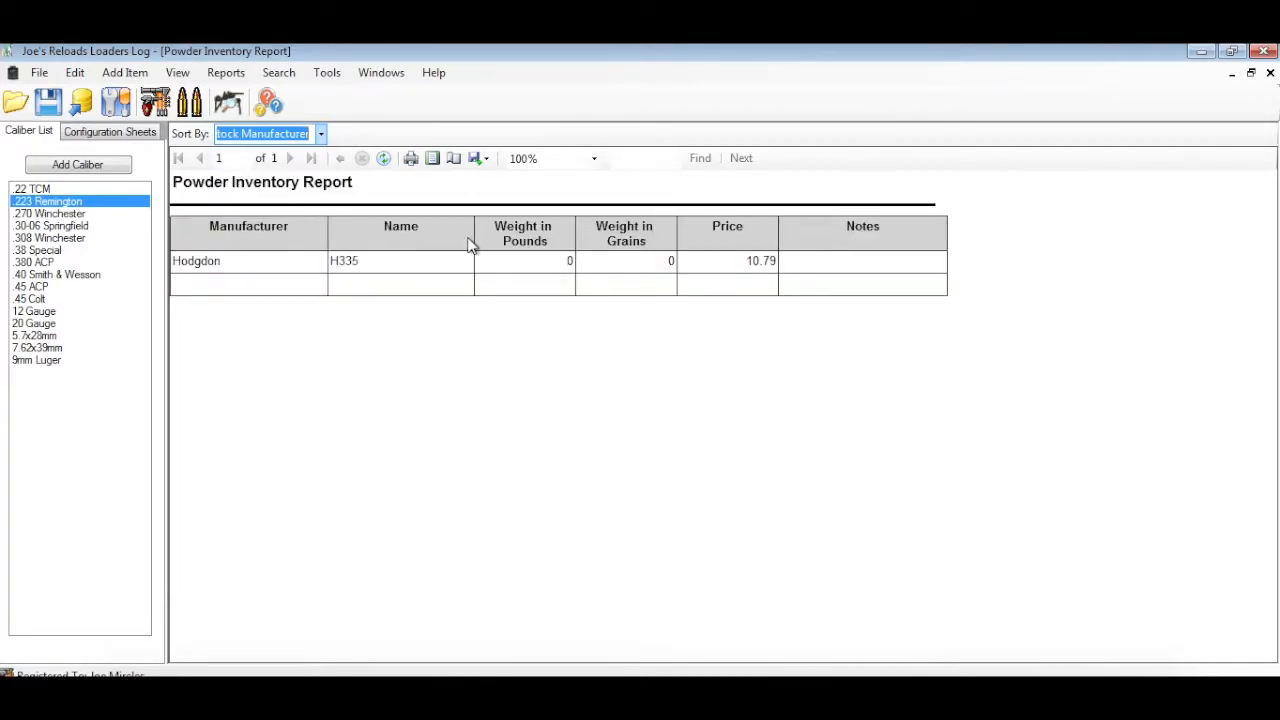
pyautogui.click(1251, 74)
pyautogui.click(703, 234)
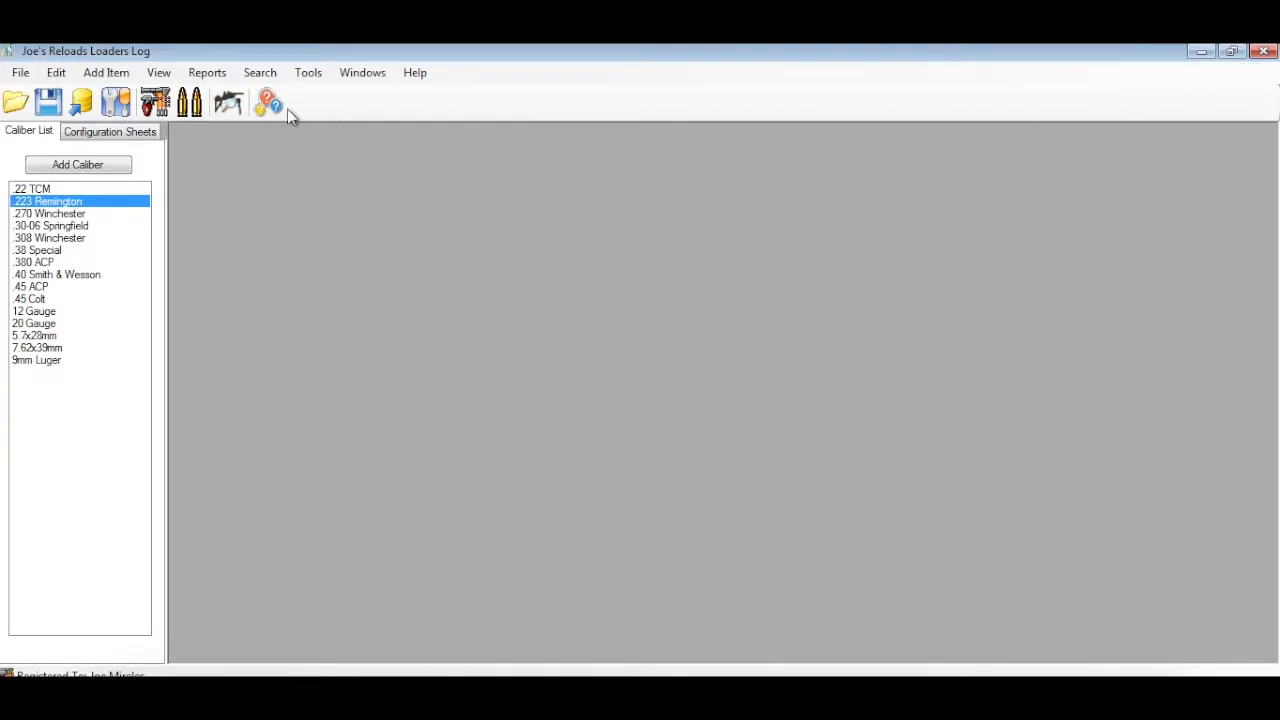
# Open the Powder List filtered to Instock powders and enlarge its window to show more rows
pyautogui.click(159, 72)
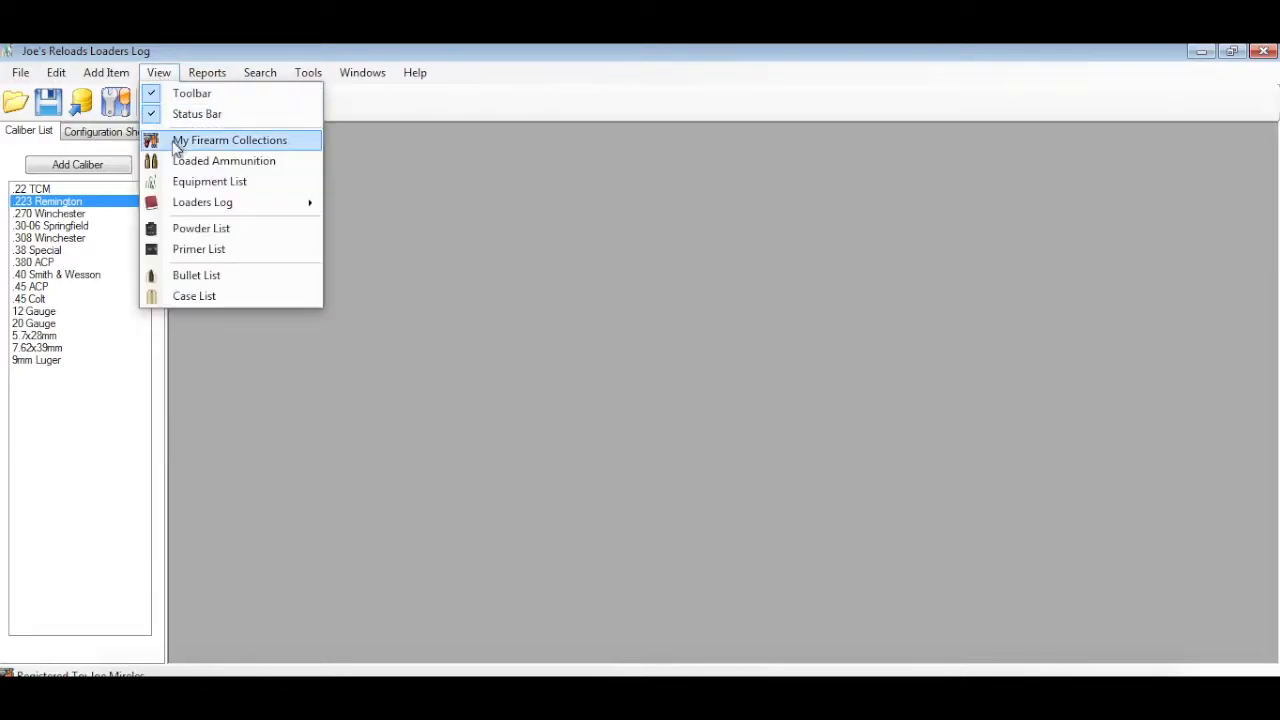
pyautogui.click(194, 243)
pyautogui.moveTo(474, 269); pyautogui.dragTo(393, 205)
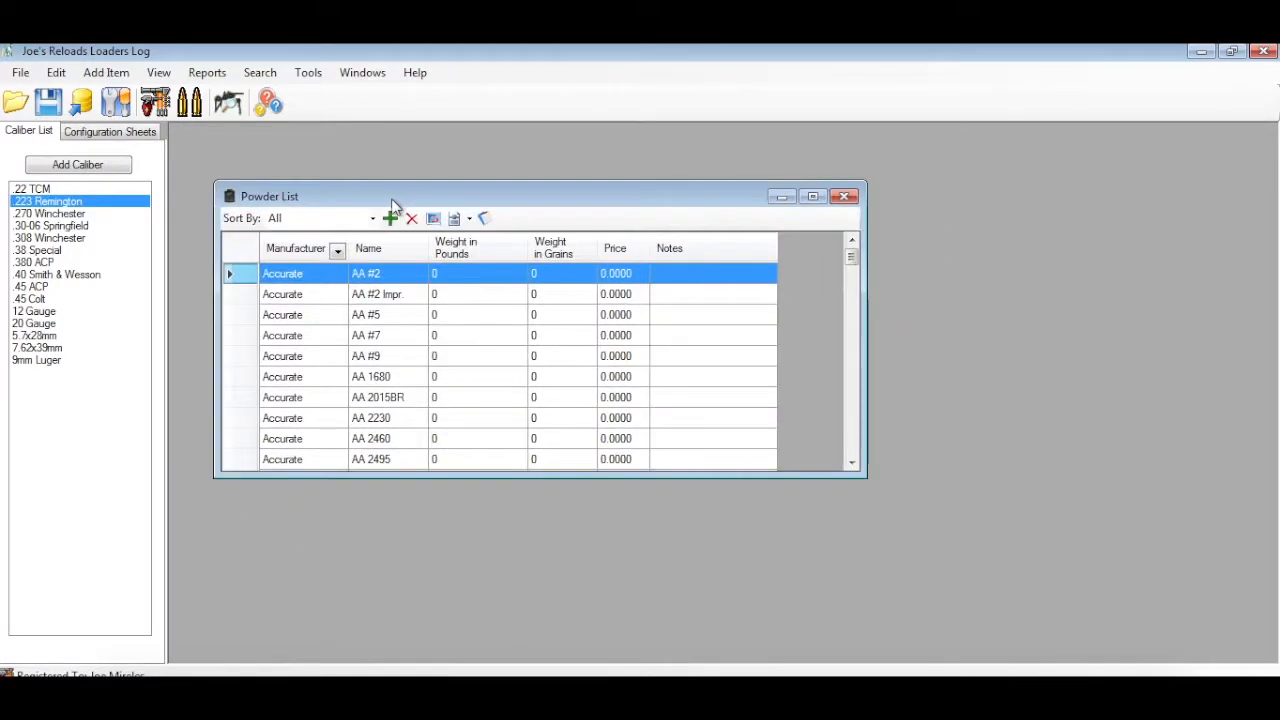
pyautogui.click(372, 218)
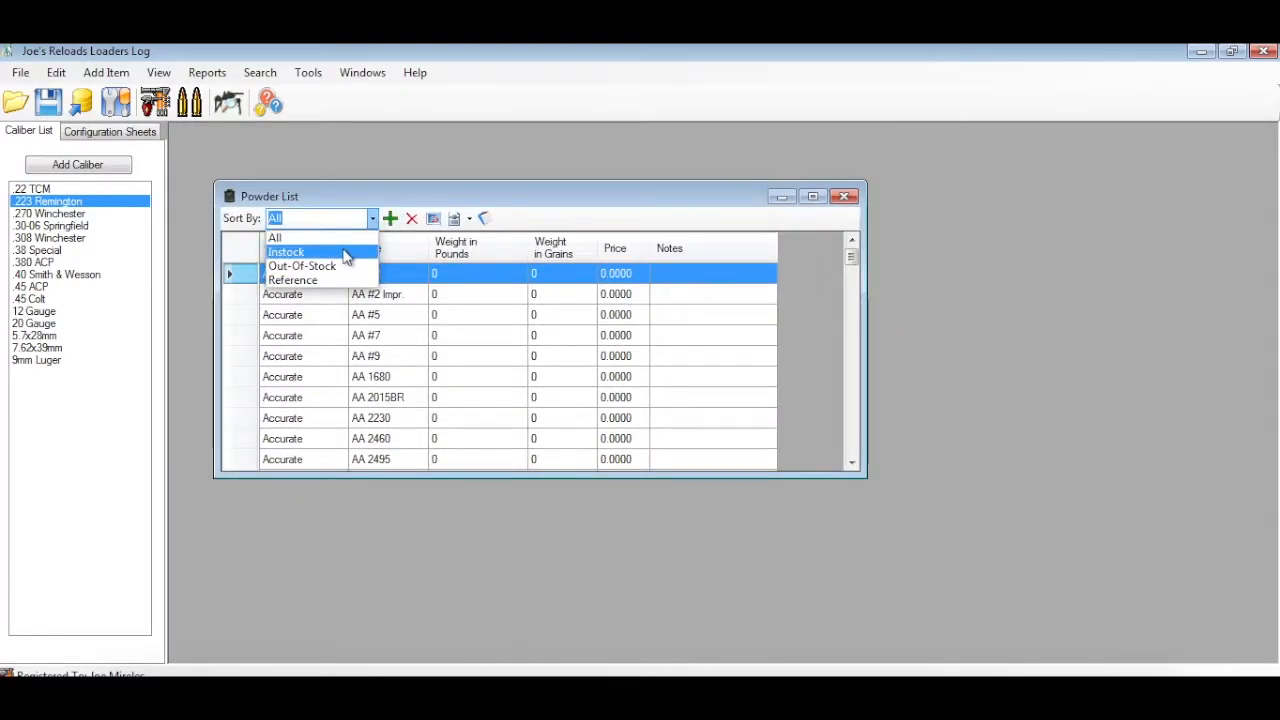
pyautogui.click(345, 253)
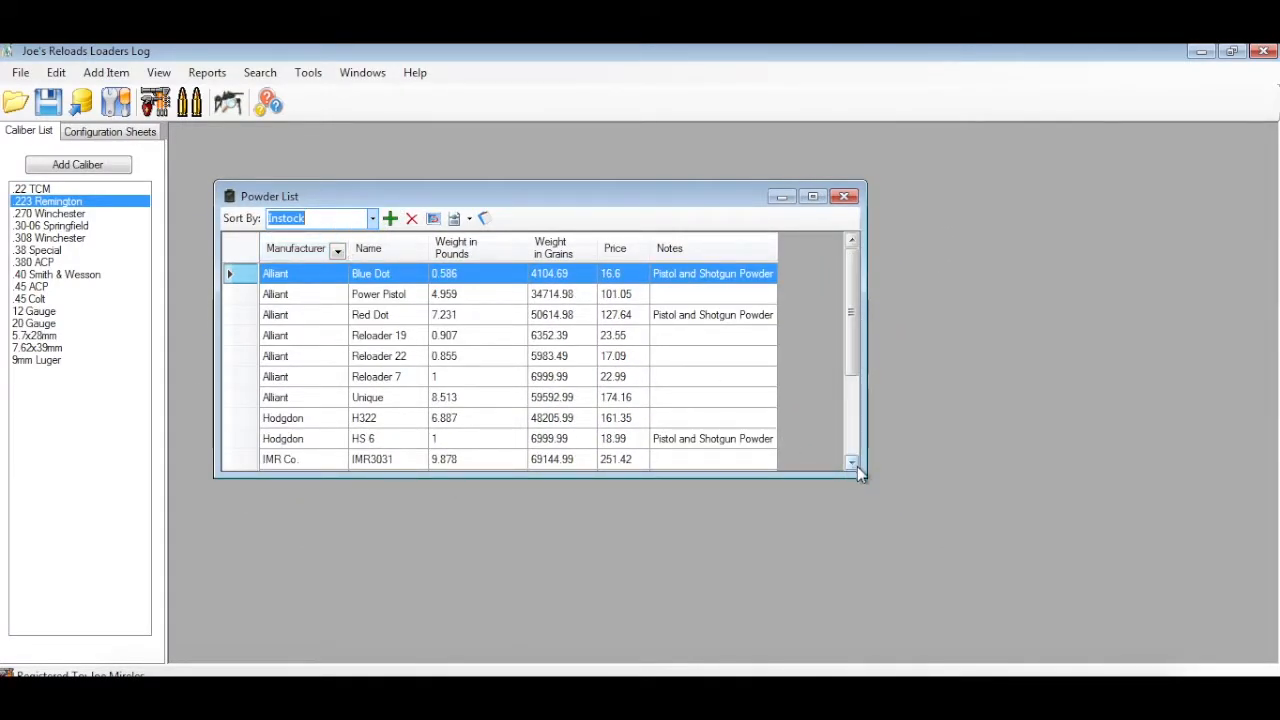
pyautogui.moveTo(858, 470); pyautogui.dragTo(1067, 590)
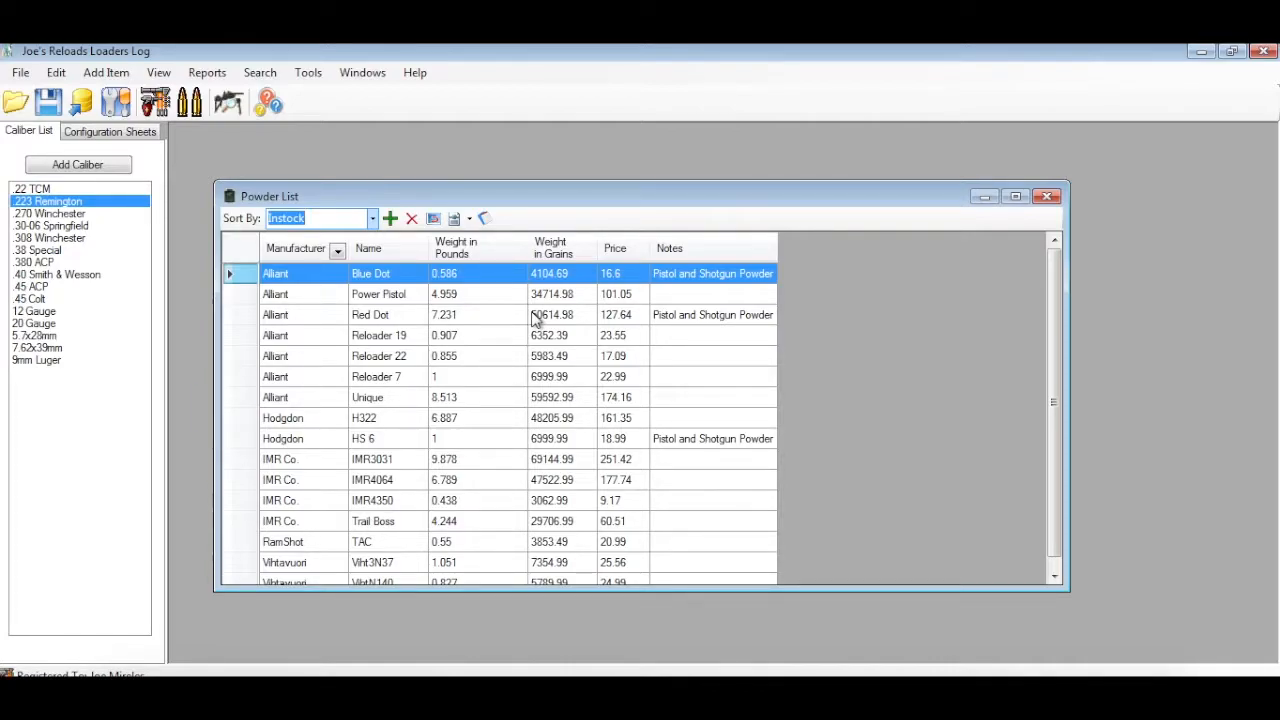
# Add 4 pounds at a price of 99.99 to the current Alliant Red Dot stock, calculating the price per item before updating
pyautogui.click(360, 317)
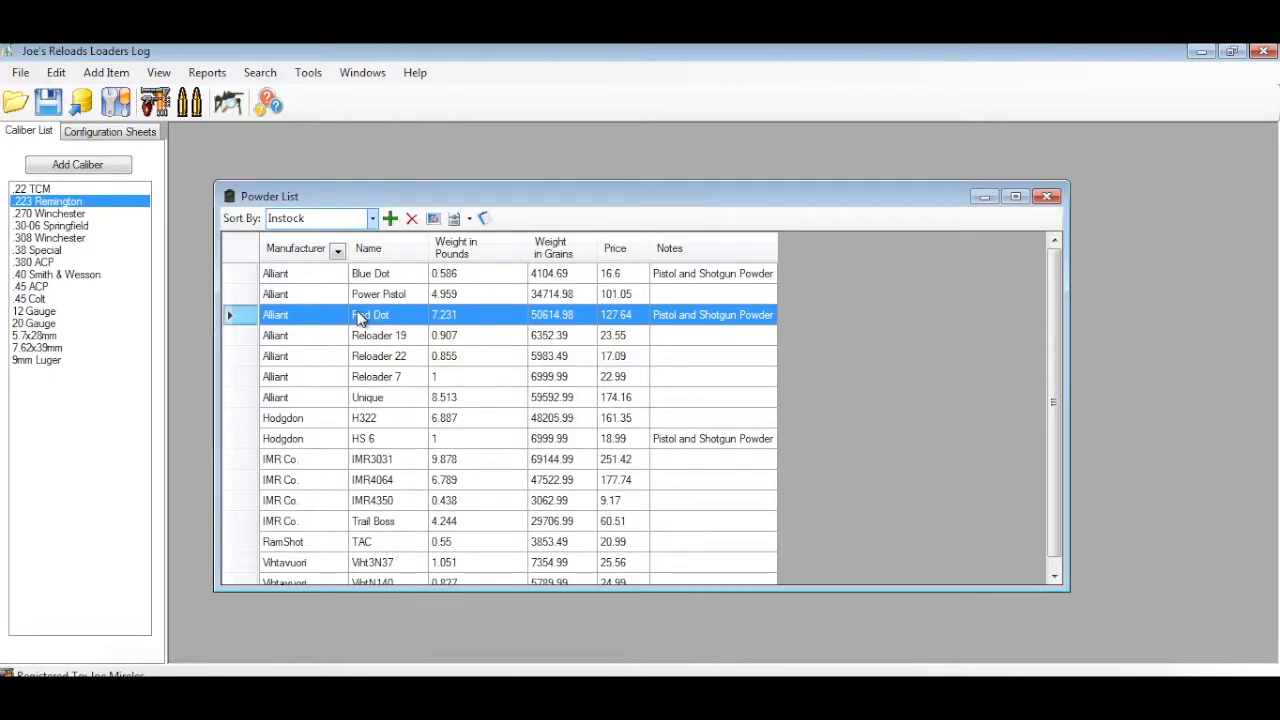
pyautogui.rightClick(361, 318)
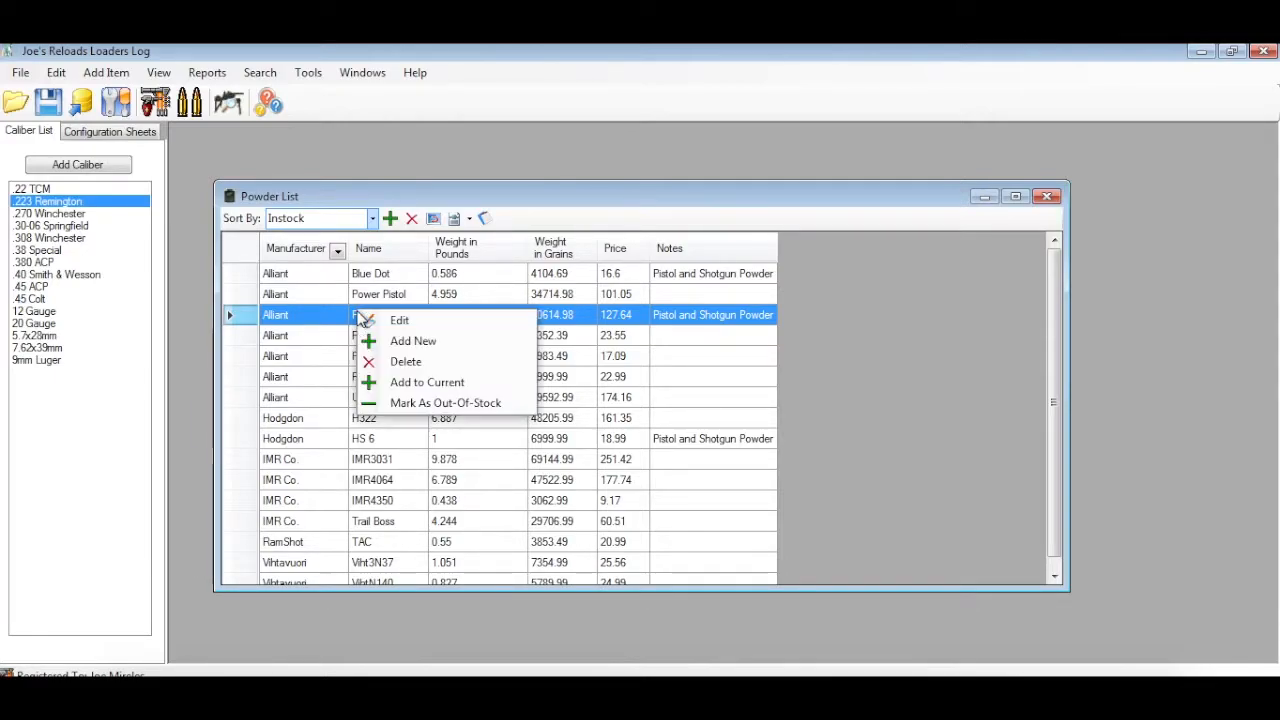
pyautogui.click(414, 381)
pyautogui.click(484, 472)
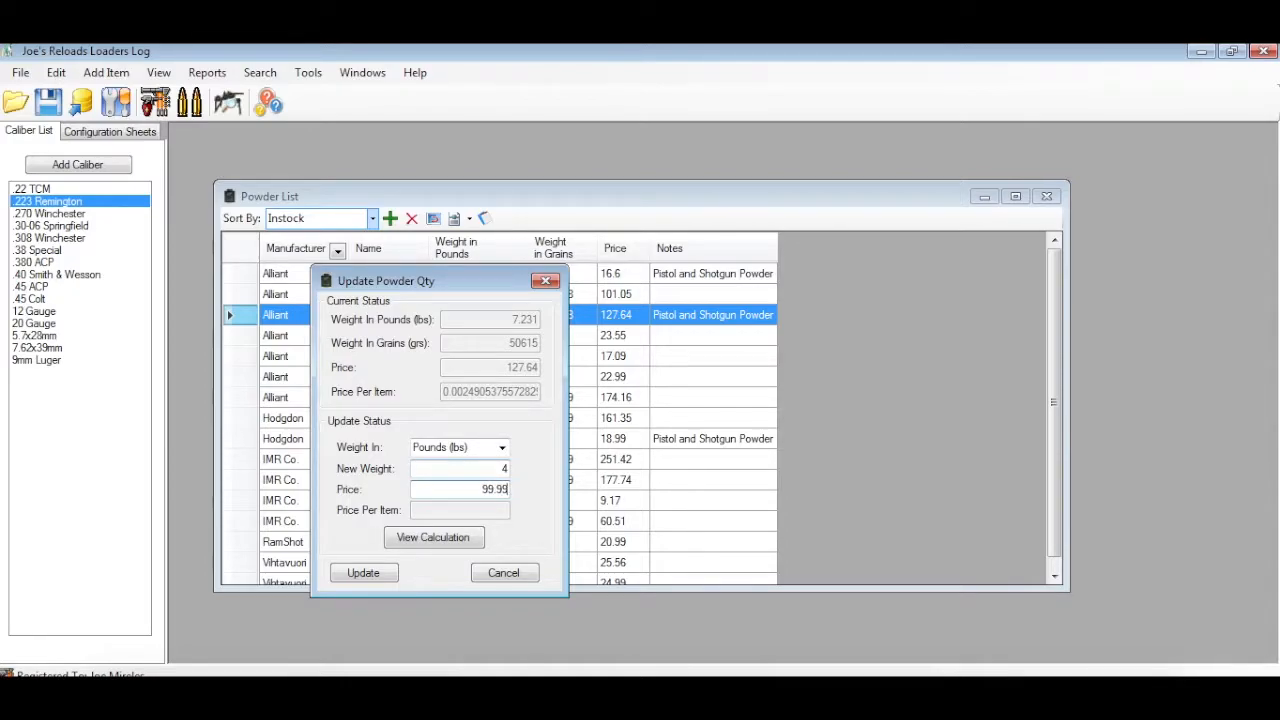
pyautogui.click(443, 538)
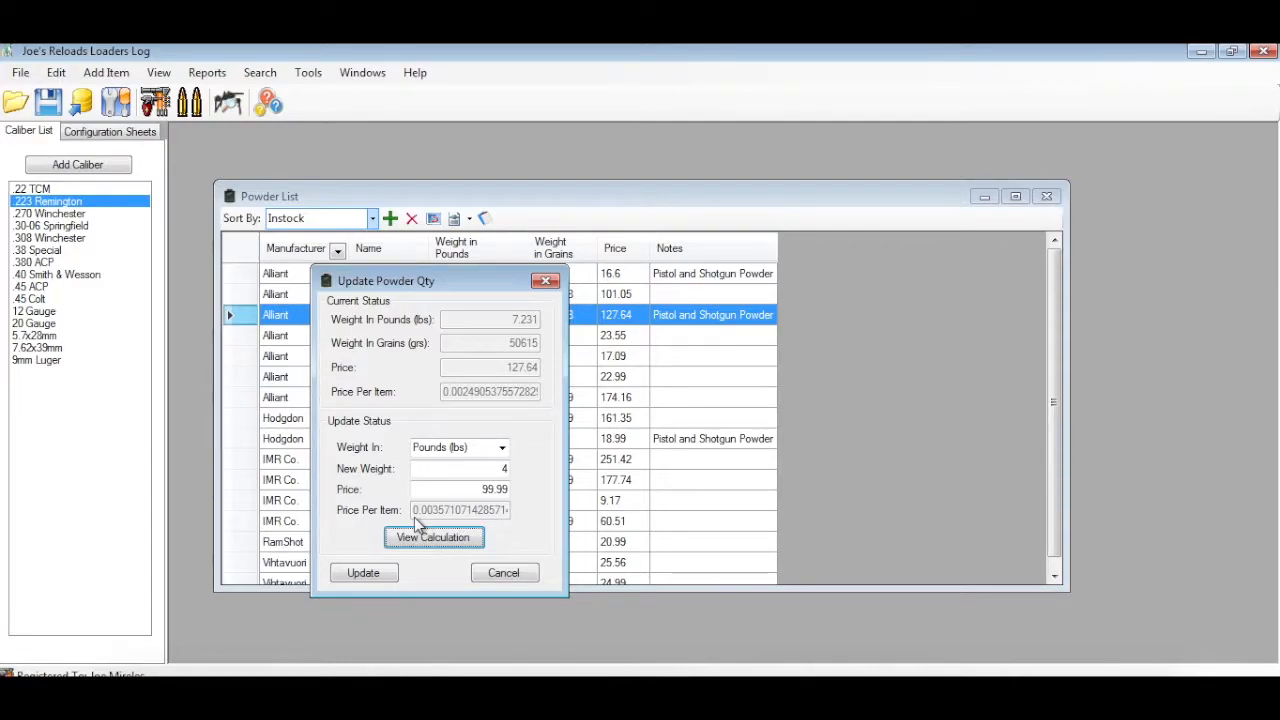
pyautogui.click(383, 575)
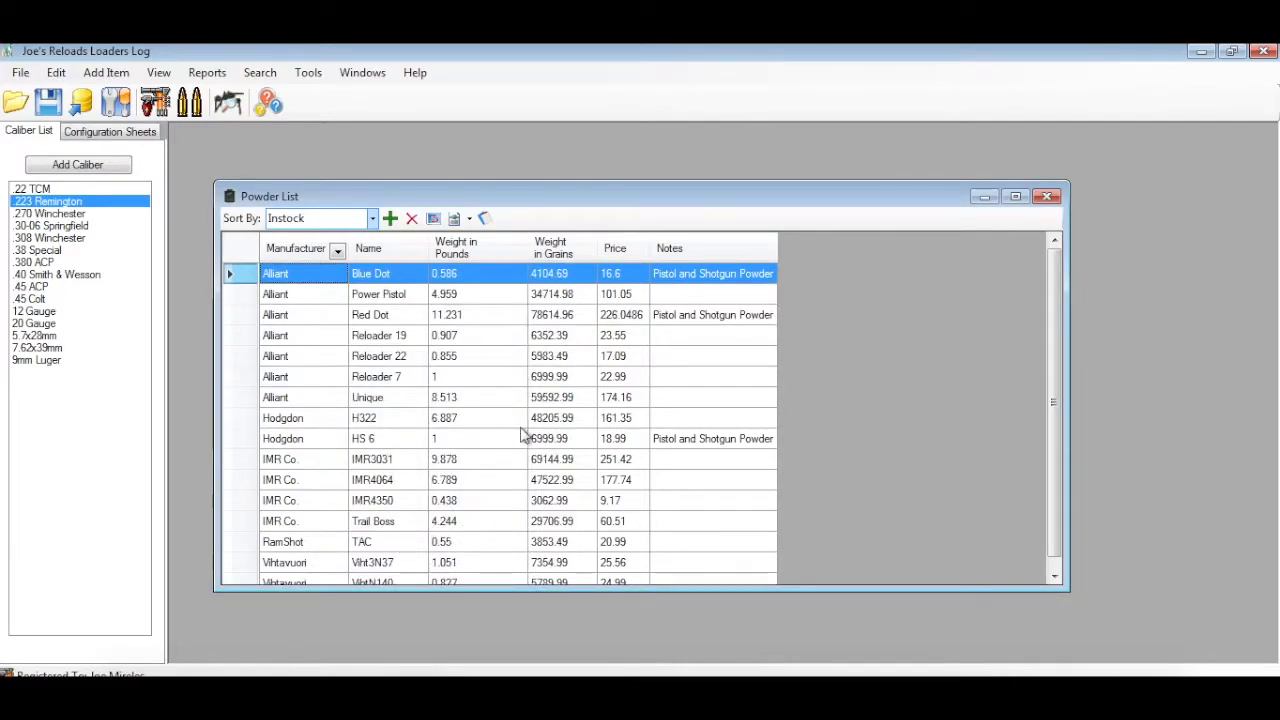
# Select the Red Dot entry, close the Powder List, and filter the configuration sheets to Active Only
pyautogui.click(608, 320)
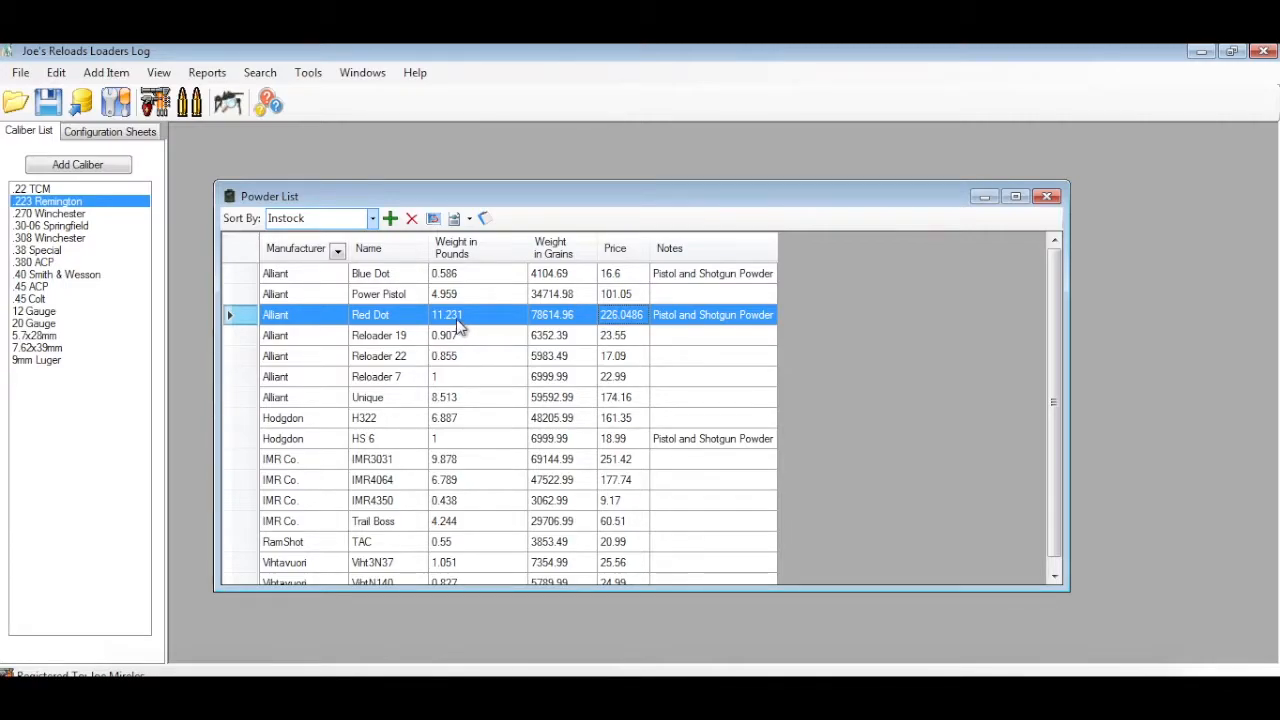
pyautogui.click(1047, 197)
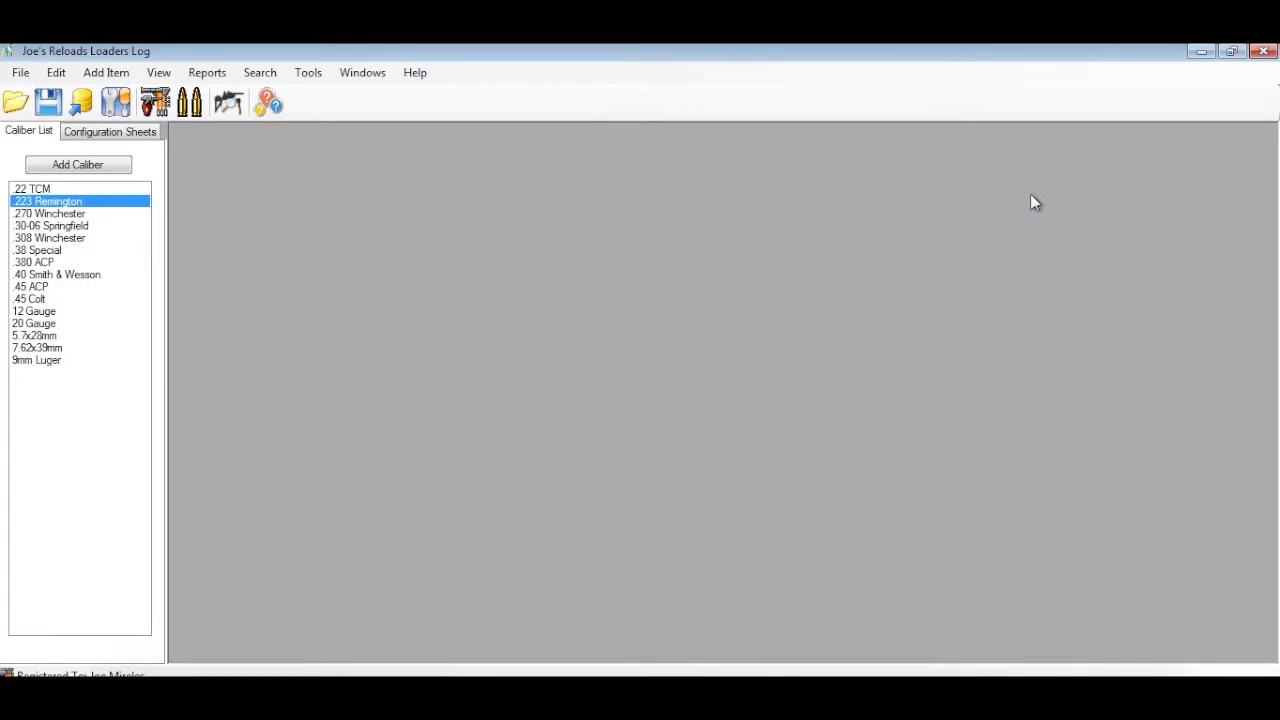
pyautogui.click(88, 137)
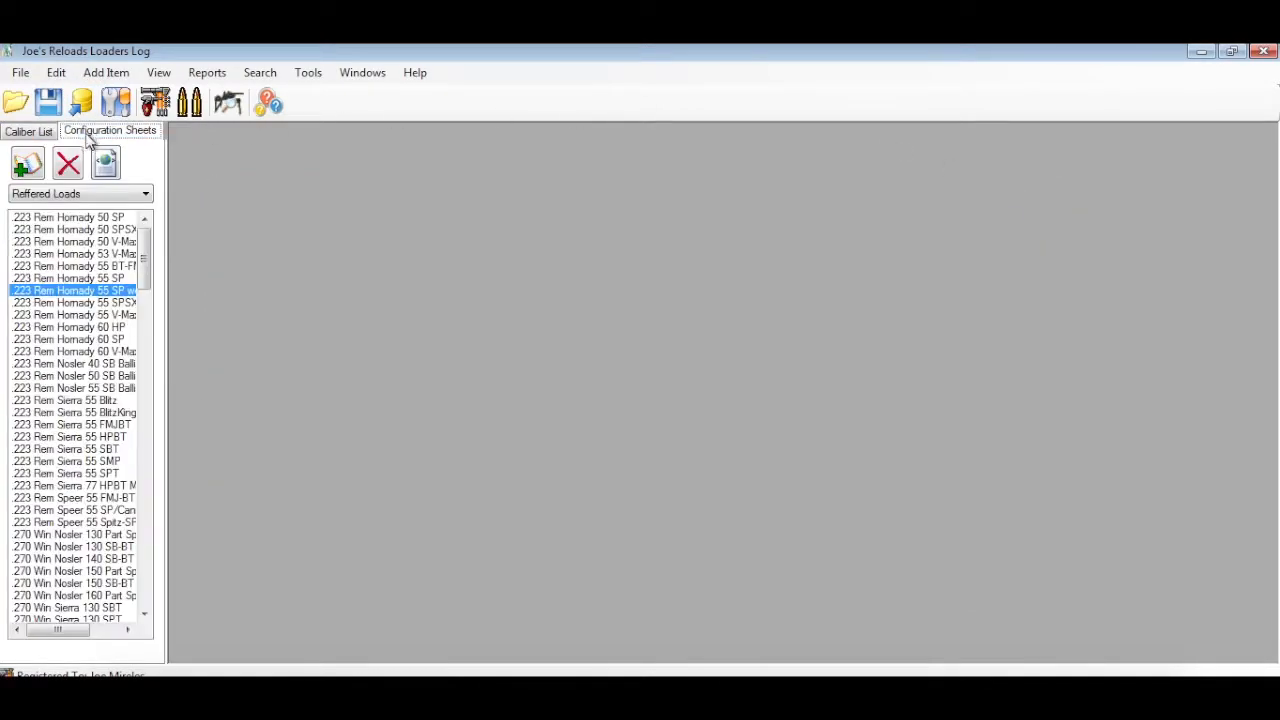
pyautogui.click(128, 196)
pyautogui.click(112, 223)
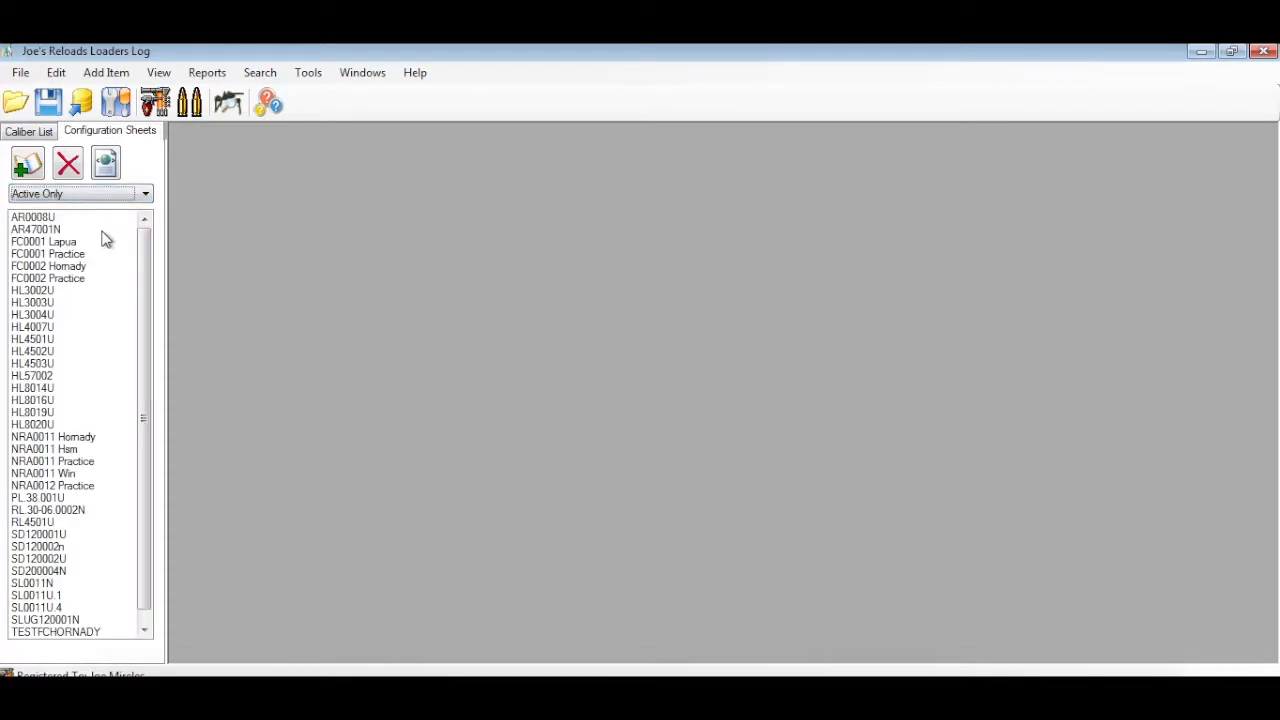
# Open the HL8016U configuration sheet and examine its general costs per bullet, primer and complete round
pyautogui.click(57, 401)
pyautogui.moveTo(462, 298); pyautogui.dragTo(330, 148)
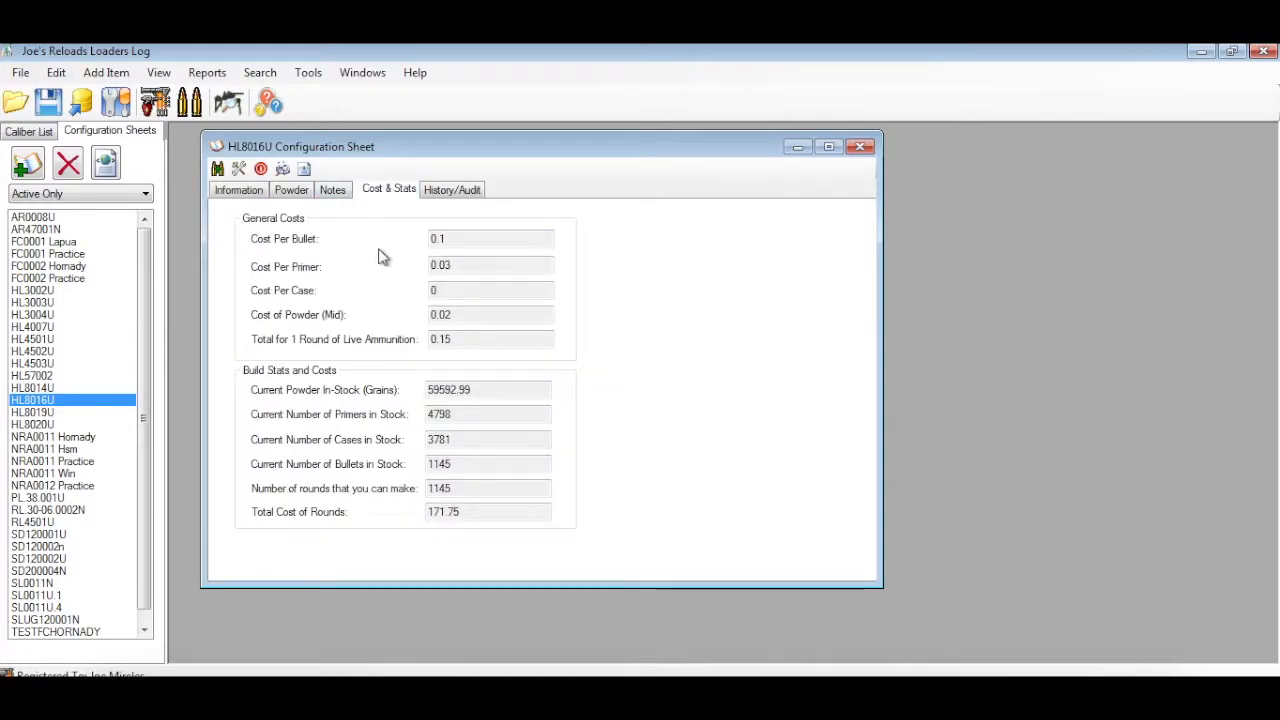
pyautogui.doubleClick(454, 244)
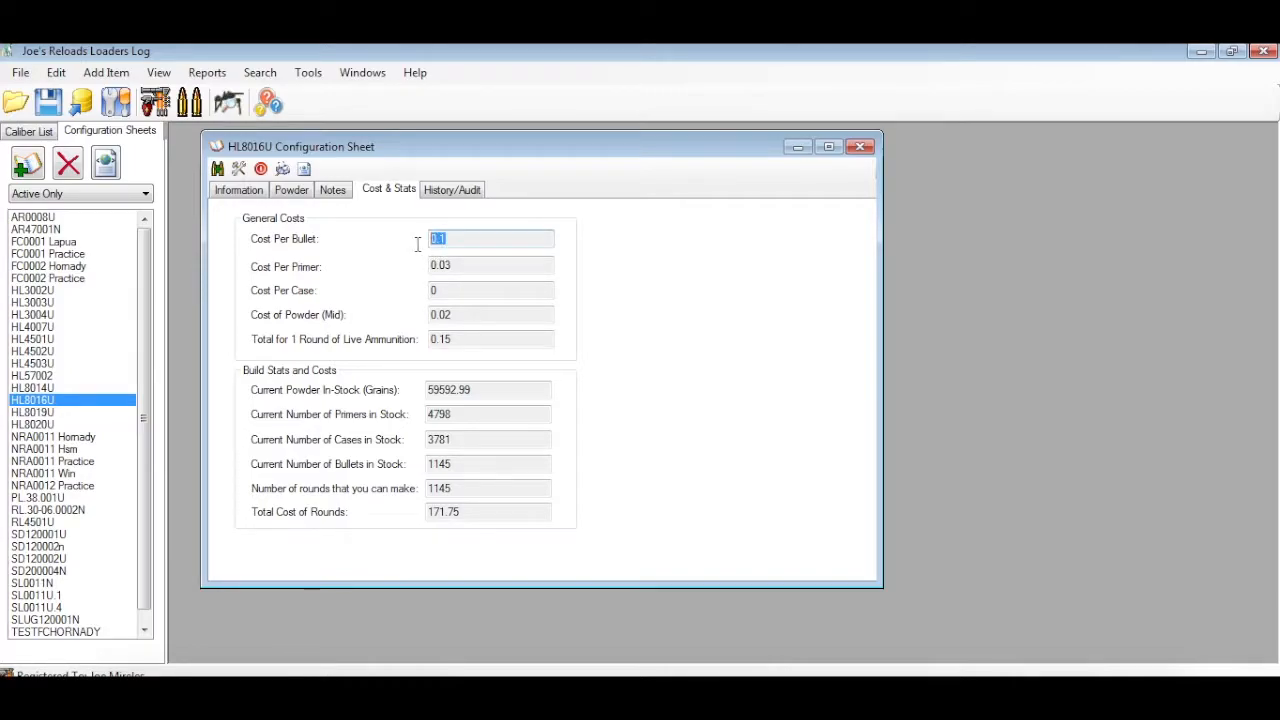
pyautogui.doubleClick(474, 265)
pyautogui.moveTo(453, 339); pyautogui.dragTo(429, 341)
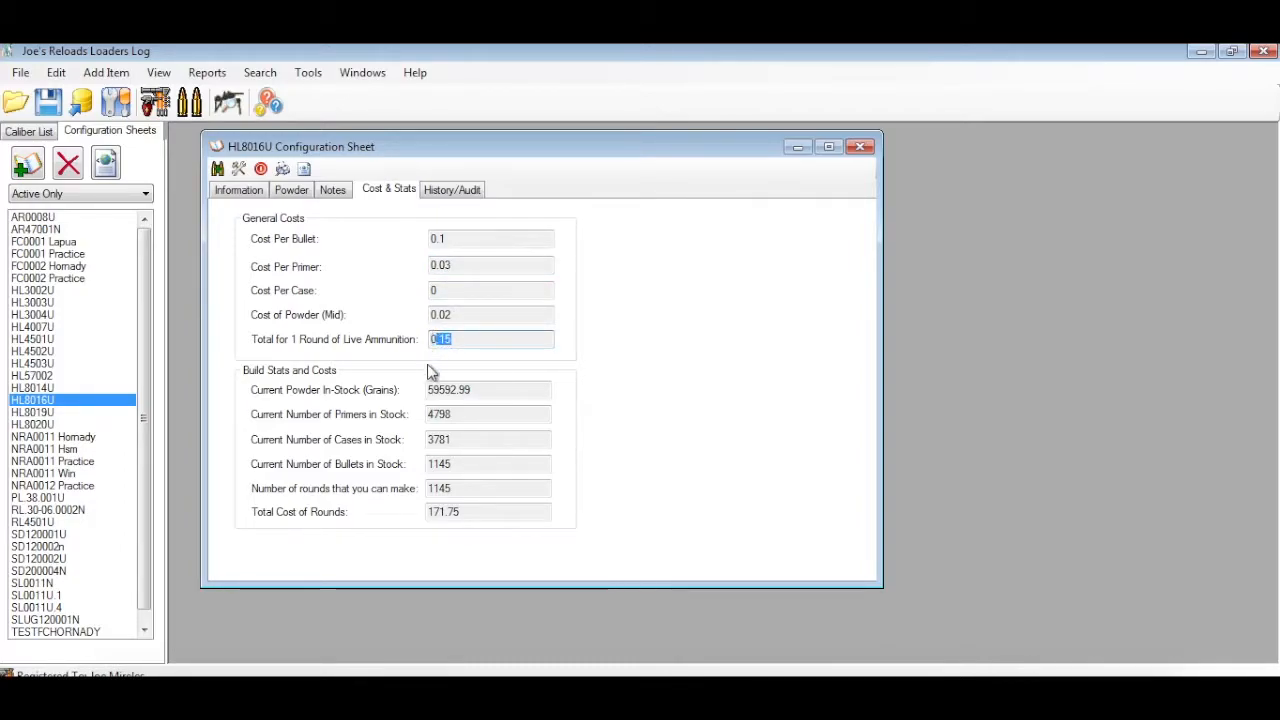
# Examine the sheet's build stats: powder, primers, cases and bullets in stock, number of rounds that can be made and their total cost
pyautogui.moveTo(468, 392); pyautogui.dragTo(423, 394)
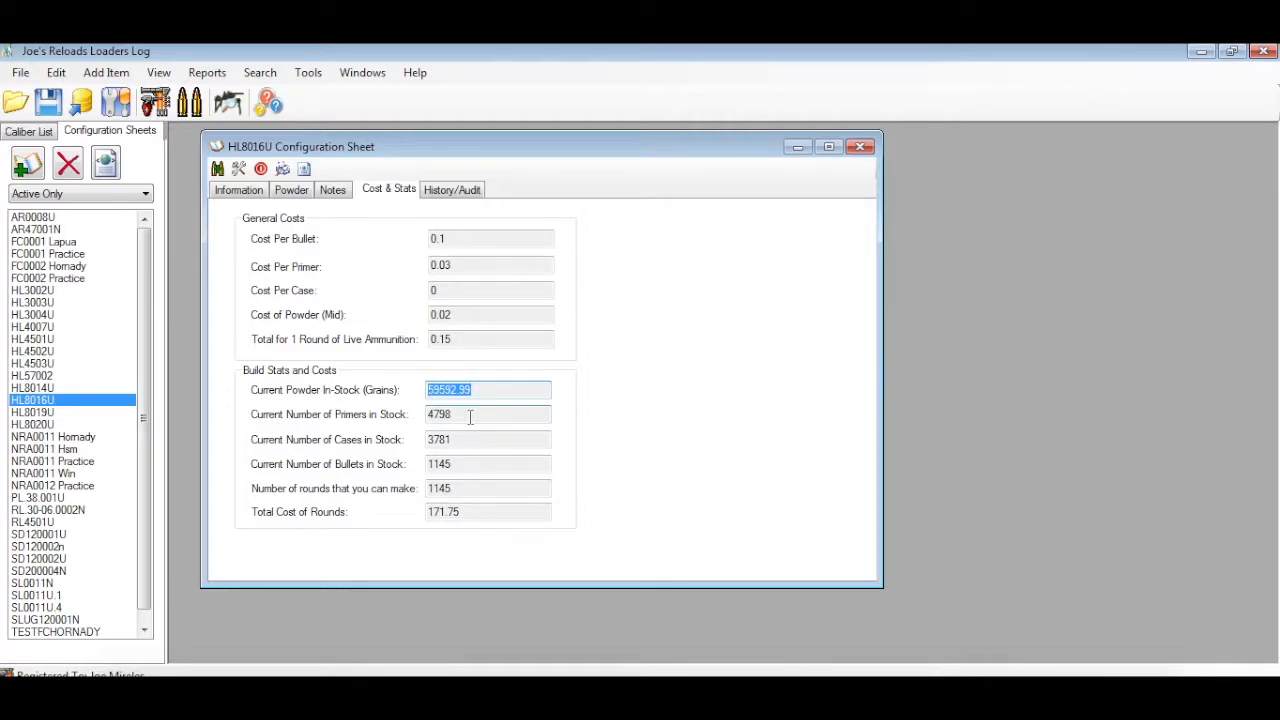
pyautogui.moveTo(472, 391); pyautogui.dragTo(406, 391)
pyautogui.moveTo(477, 412); pyautogui.dragTo(394, 410)
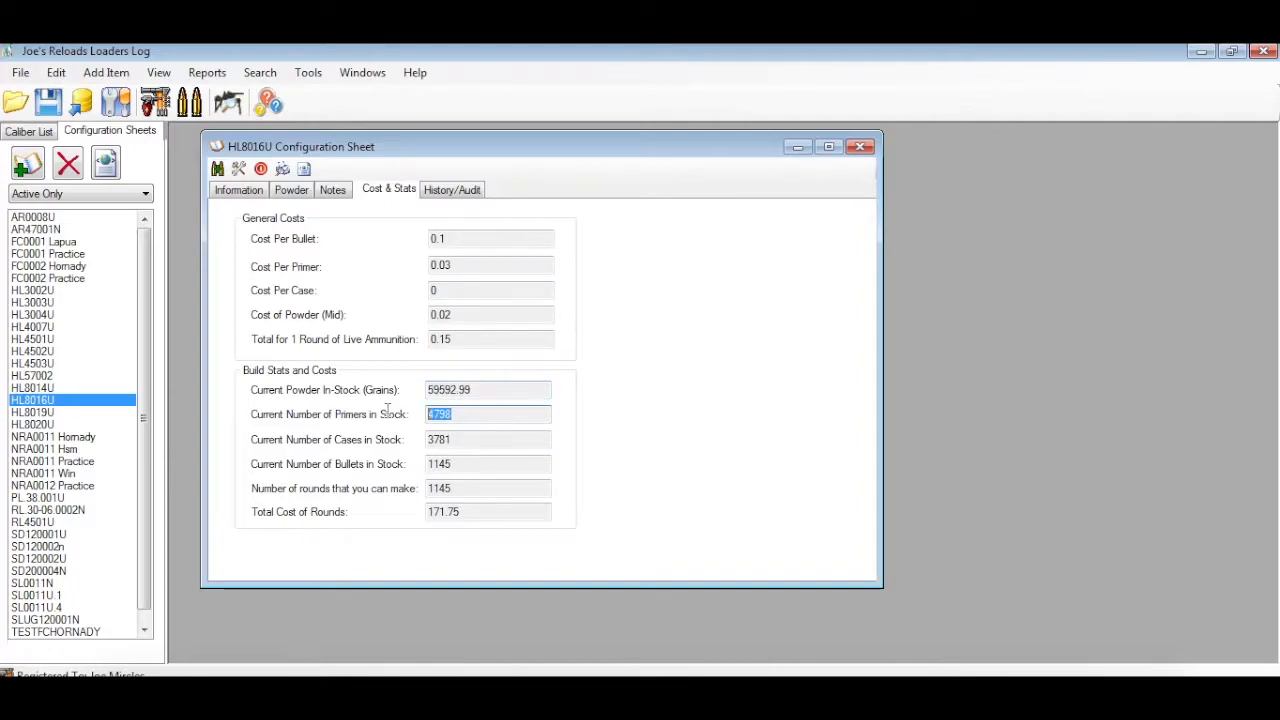
pyautogui.moveTo(474, 438); pyautogui.dragTo(403, 489)
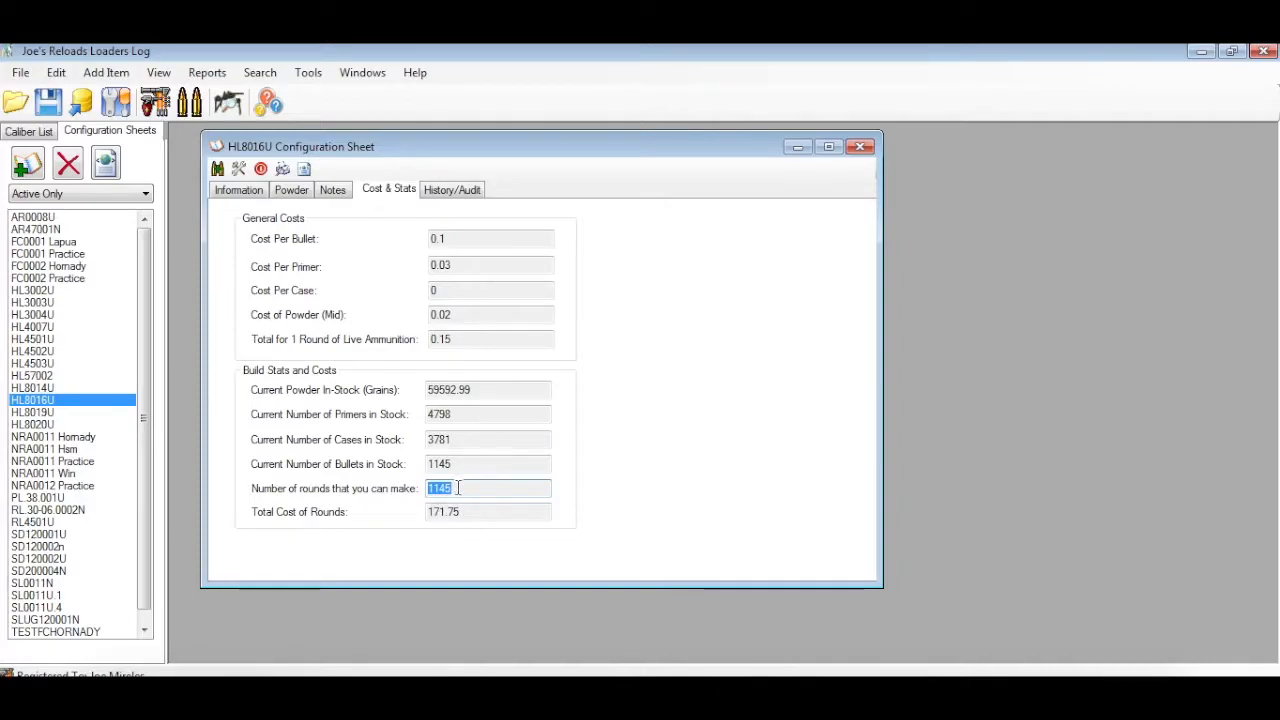
pyautogui.moveTo(461, 463); pyautogui.dragTo(416, 461)
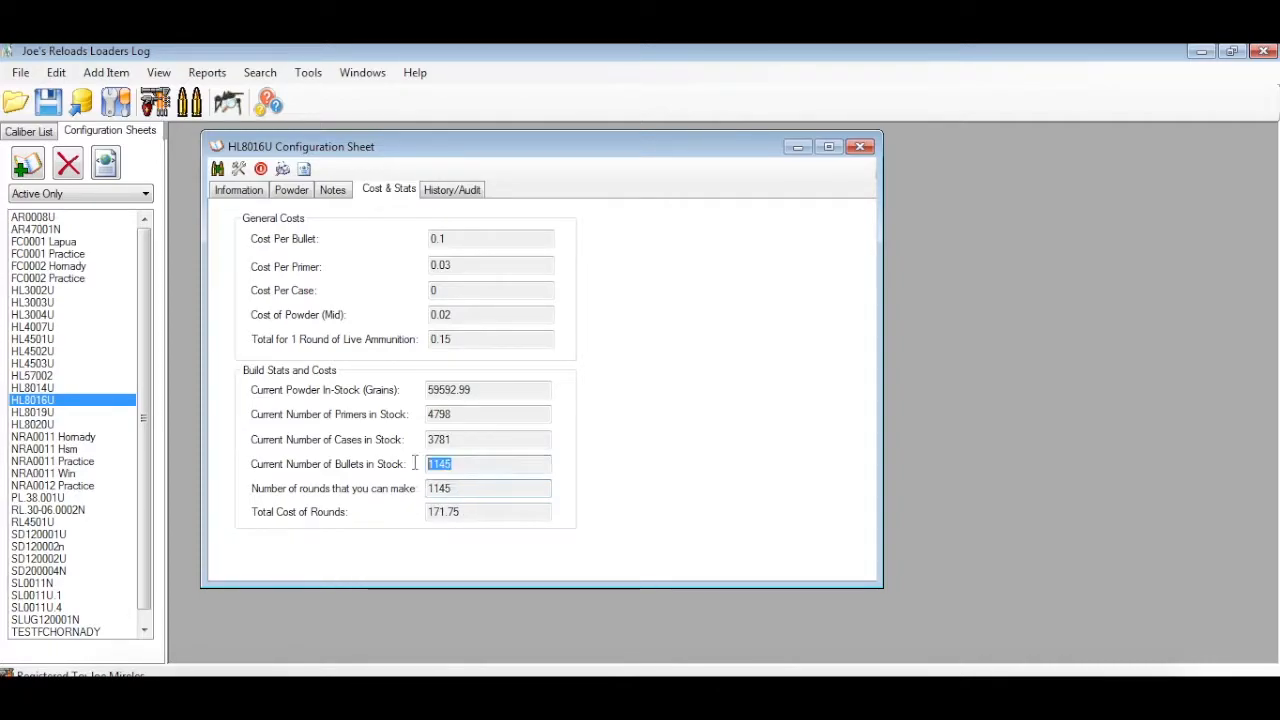
pyautogui.moveTo(478, 487); pyautogui.dragTo(400, 464)
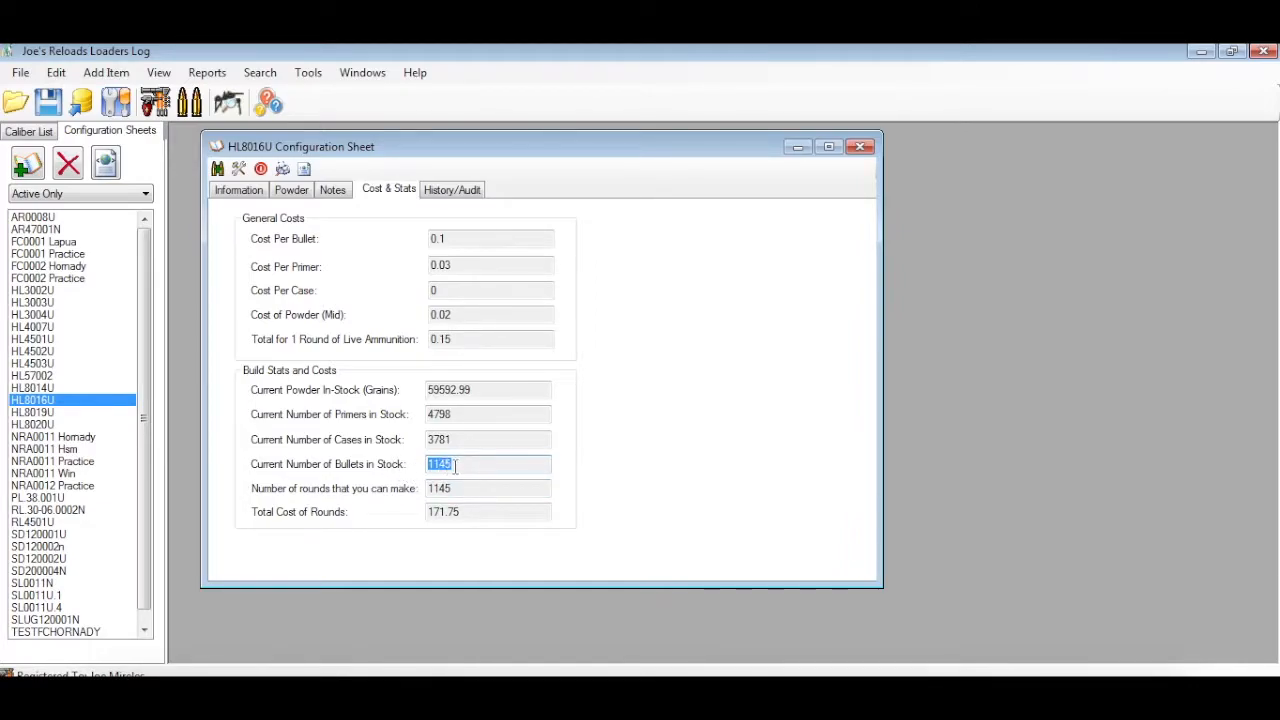
pyautogui.moveTo(462, 489); pyautogui.dragTo(432, 500)
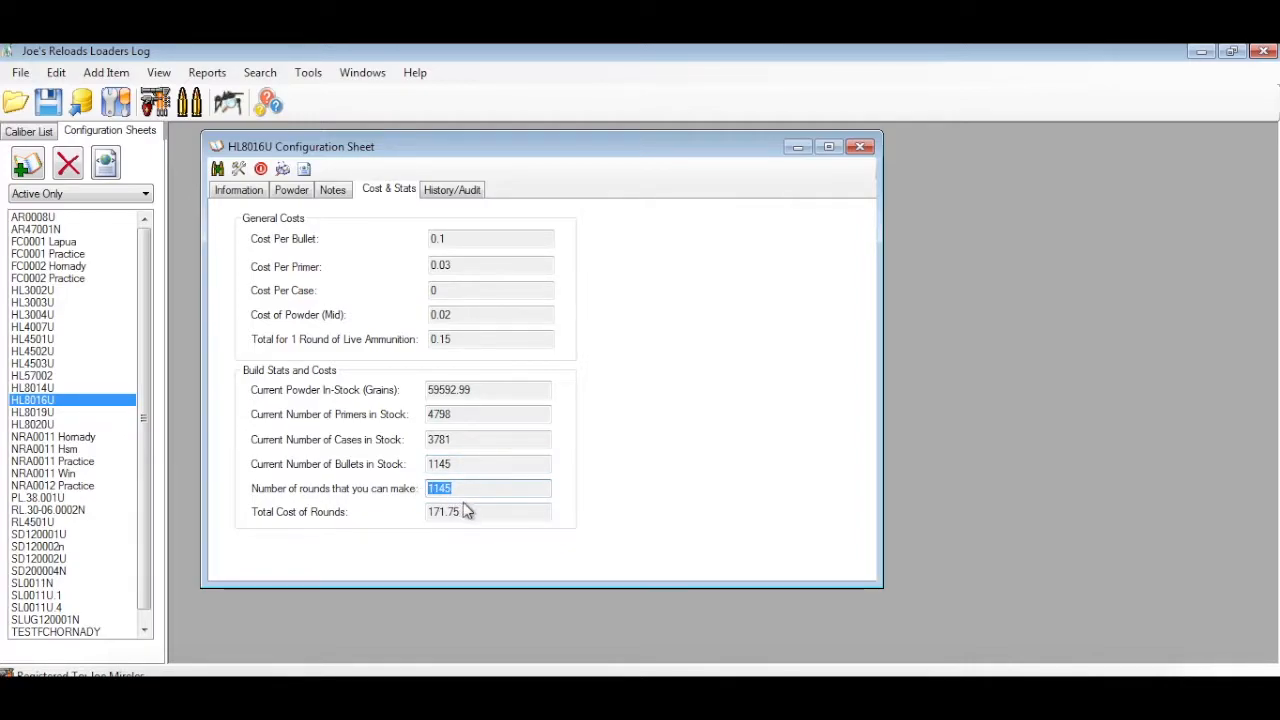
pyautogui.click(467, 511)
pyautogui.moveTo(466, 490); pyautogui.dragTo(432, 494)
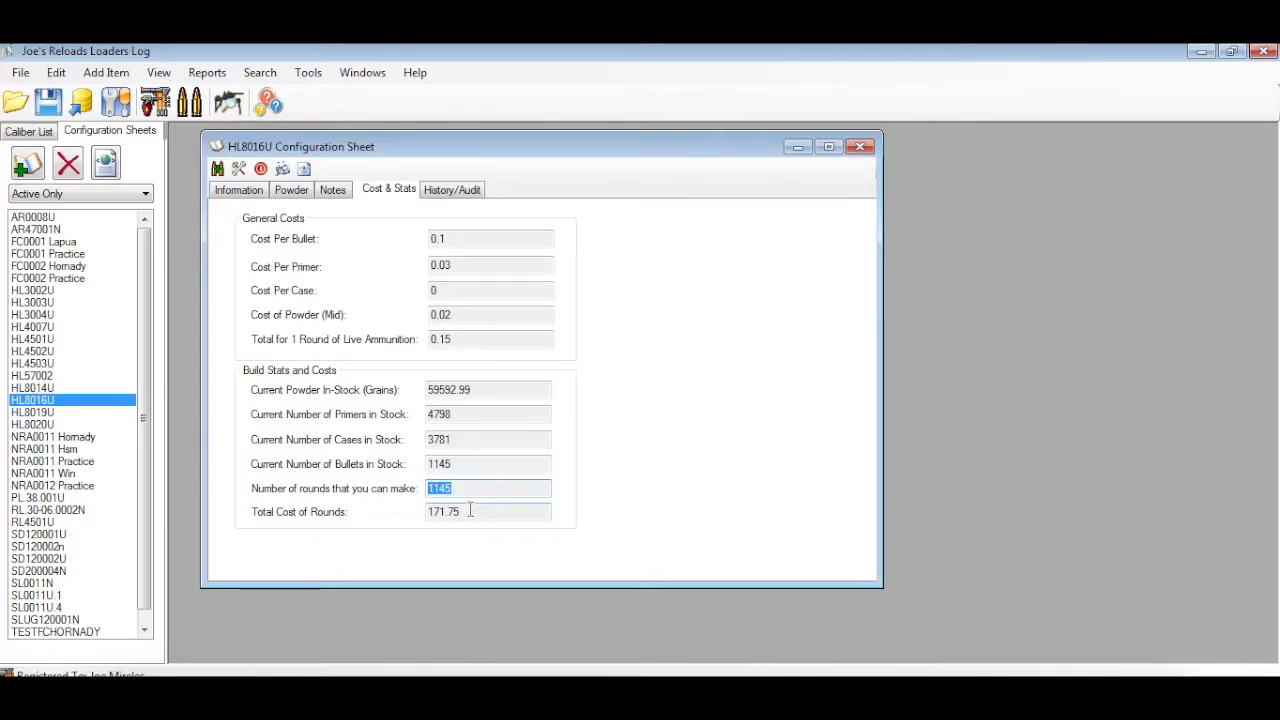
pyautogui.moveTo(480, 512); pyautogui.dragTo(414, 511)
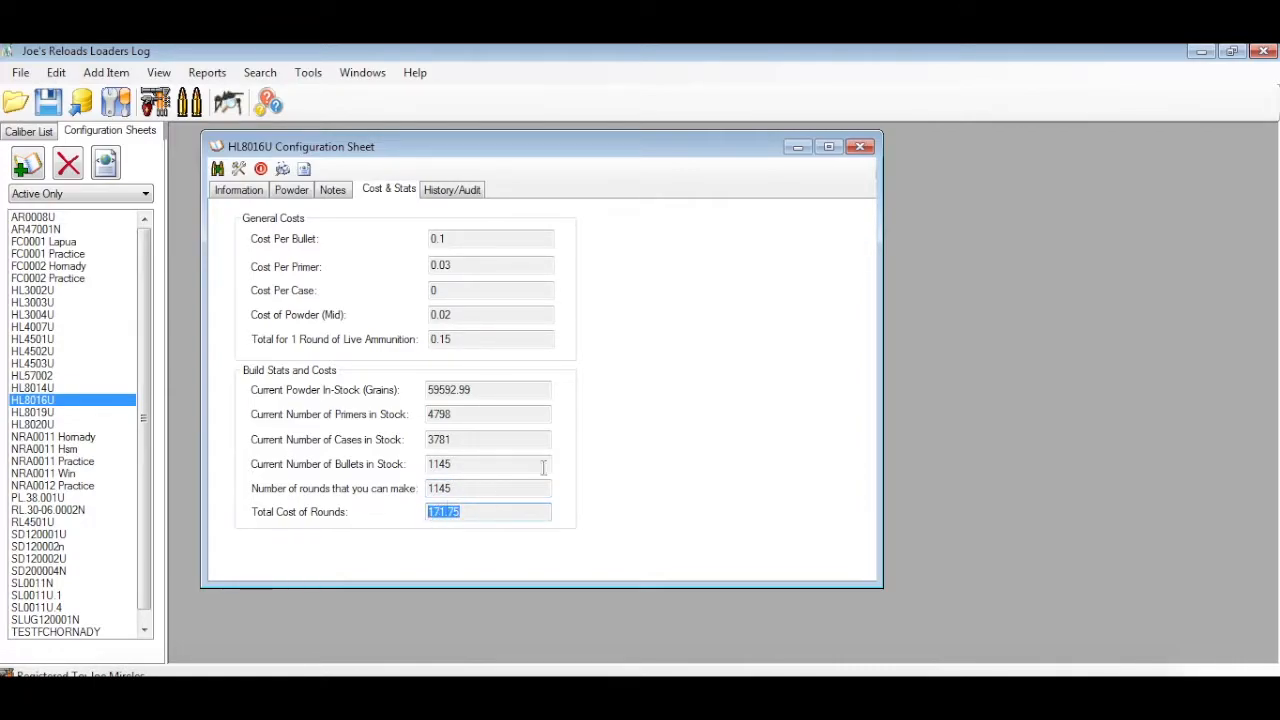
# Review the HL8016U sheet's history of loaded lots with their quantities and estimated costs
pyautogui.click(456, 192)
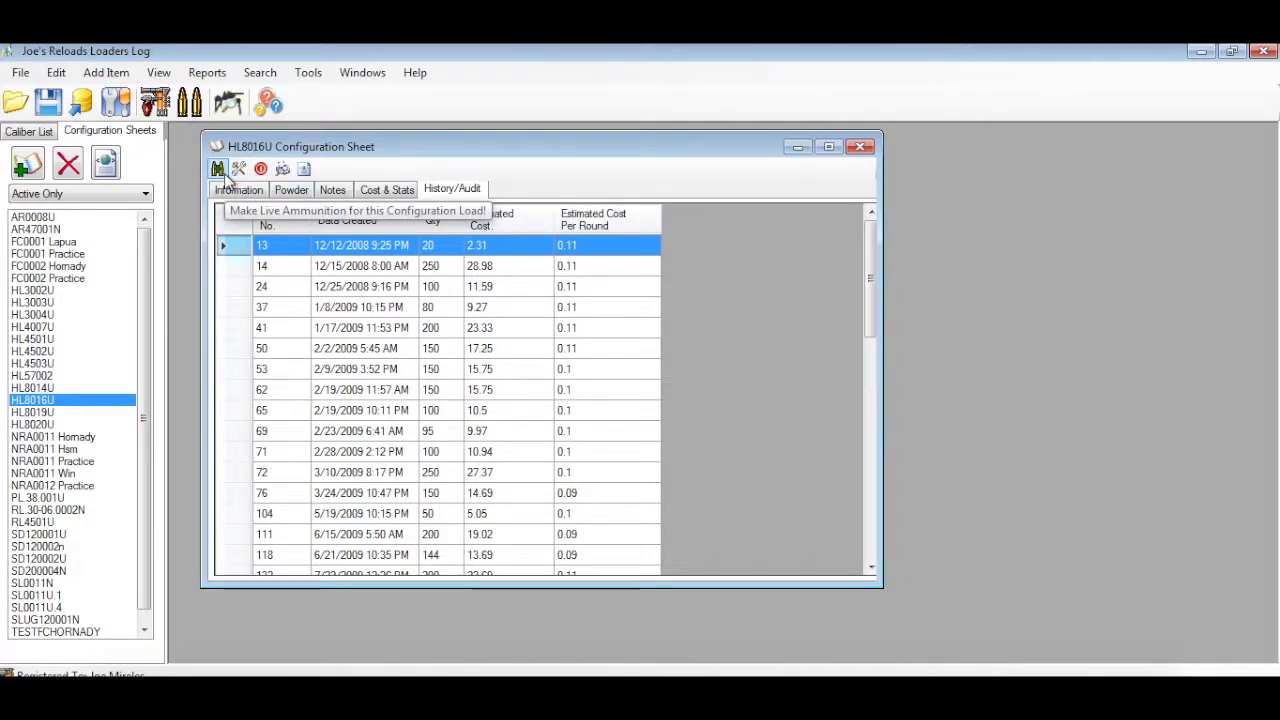
pyautogui.click(447, 314)
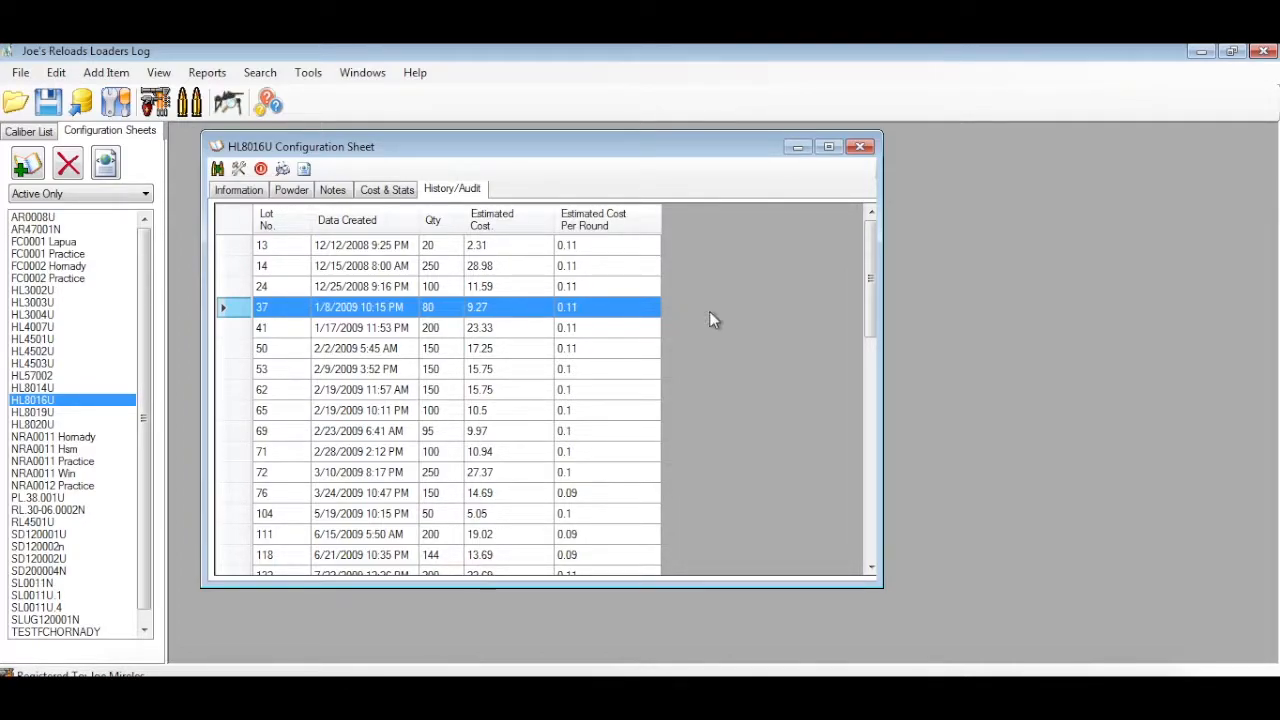
pyautogui.moveTo(871, 325)
pyautogui.mouseDown()
pyautogui.moveTo(867, 397)
pyautogui.moveTo(866, 318)
pyautogui.mouseUp()
# Glance at the sheet's powders, and examine its general information: configuration name, caliber and ammunition type
pyautogui.click(294, 191)
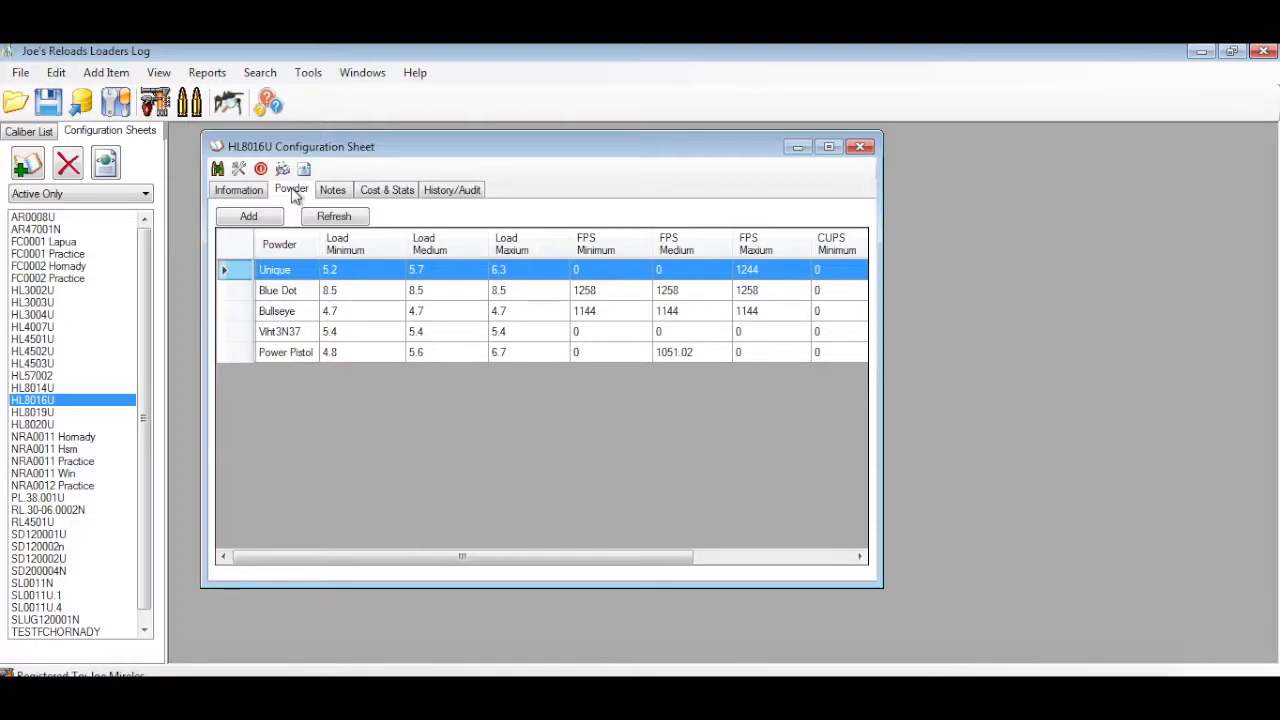
pyautogui.click(250, 192)
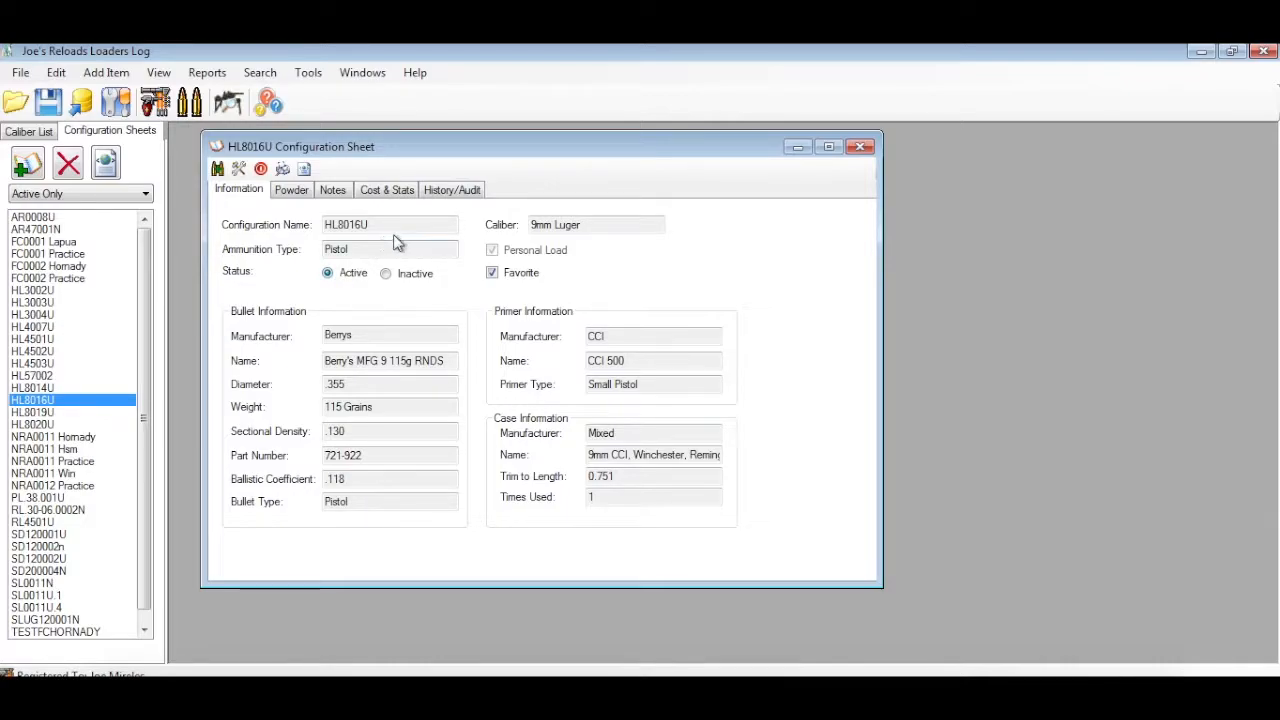
pyautogui.moveTo(391, 225); pyautogui.dragTo(314, 226)
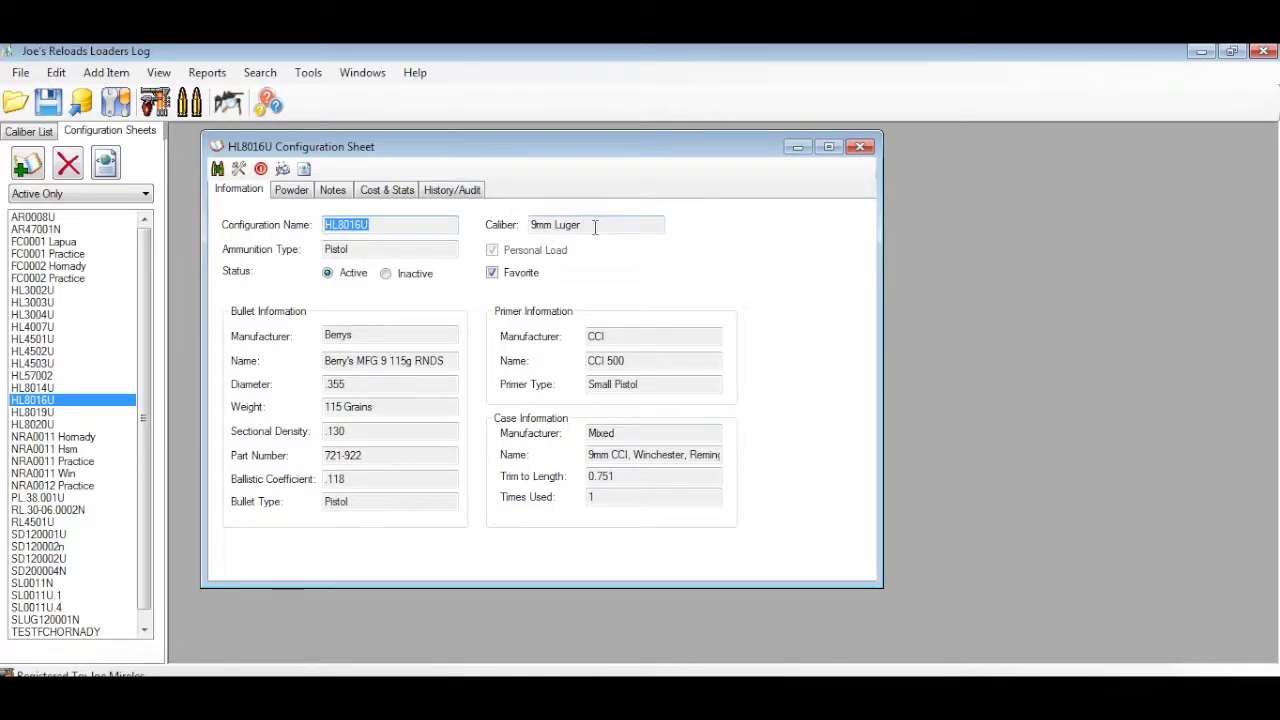
pyautogui.moveTo(590, 226); pyautogui.dragTo(496, 228)
pyautogui.moveTo(416, 249); pyautogui.dragTo(308, 250)
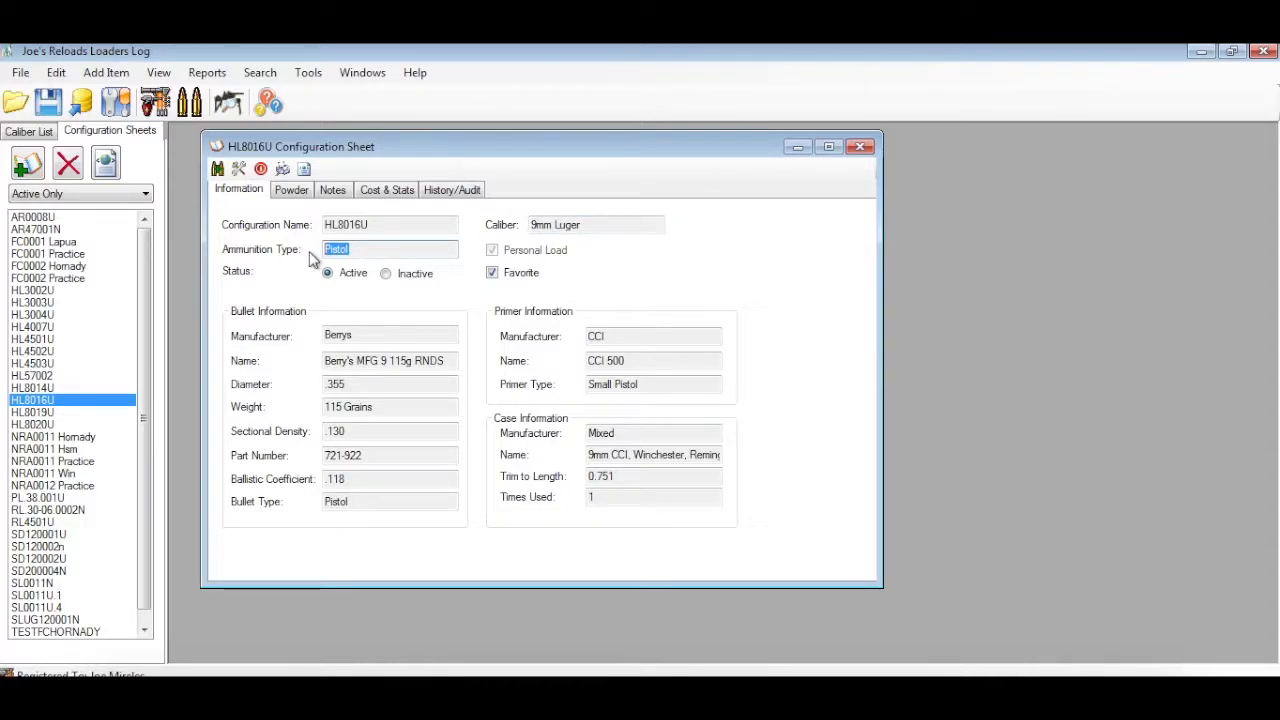
# Examine the bullet, primer and case information on the HL8016U sheet
pyautogui.moveTo(366, 336); pyautogui.dragTo(325, 350)
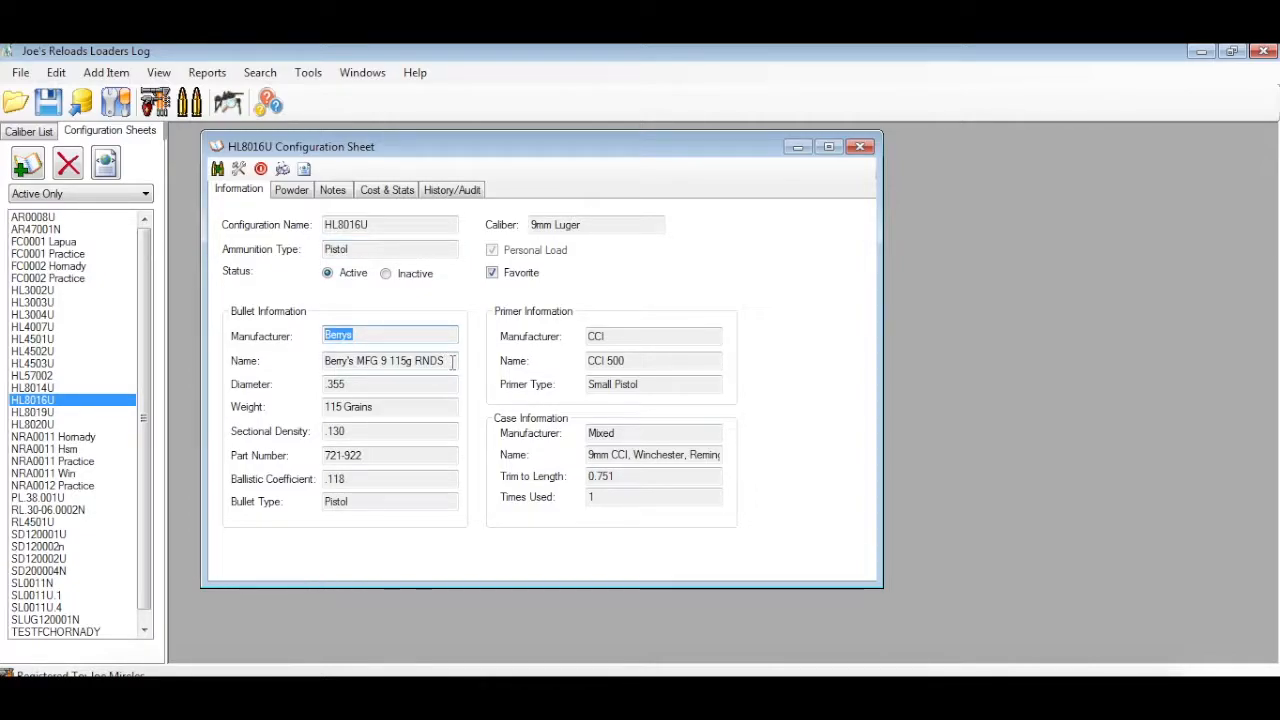
pyautogui.rightClick(414, 385)
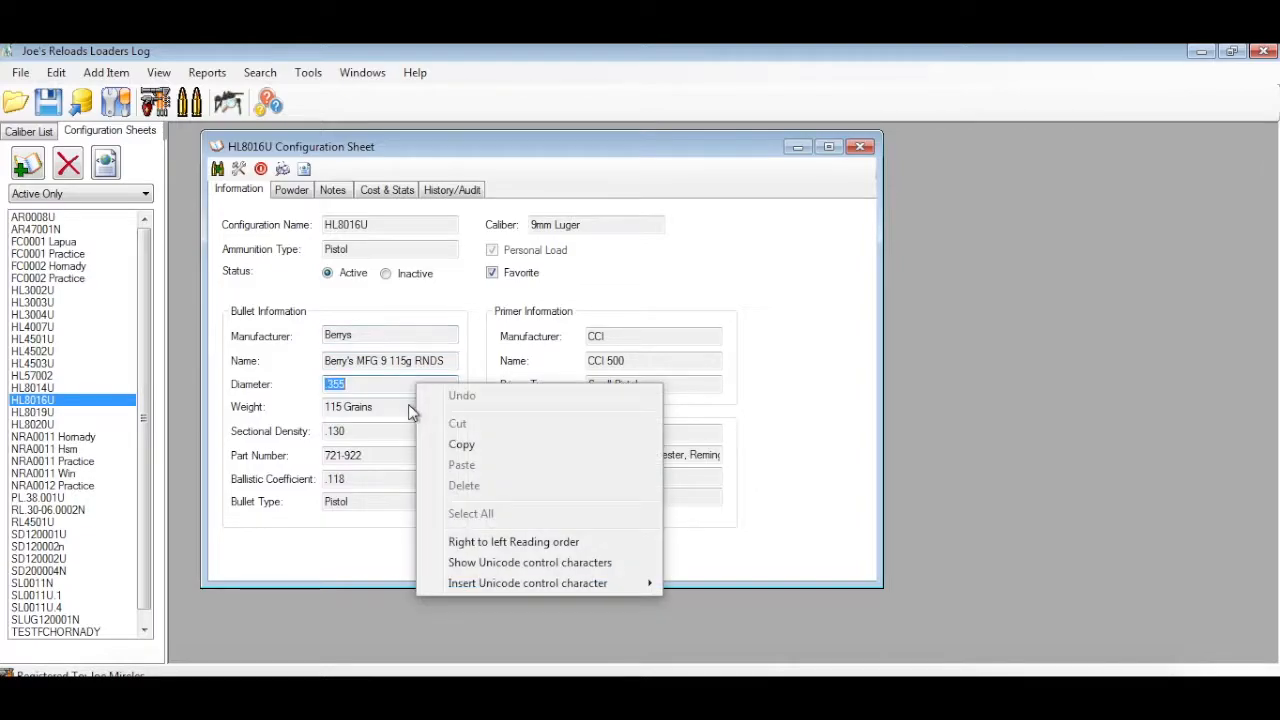
pyautogui.rightClick(409, 404)
pyautogui.click(363, 449)
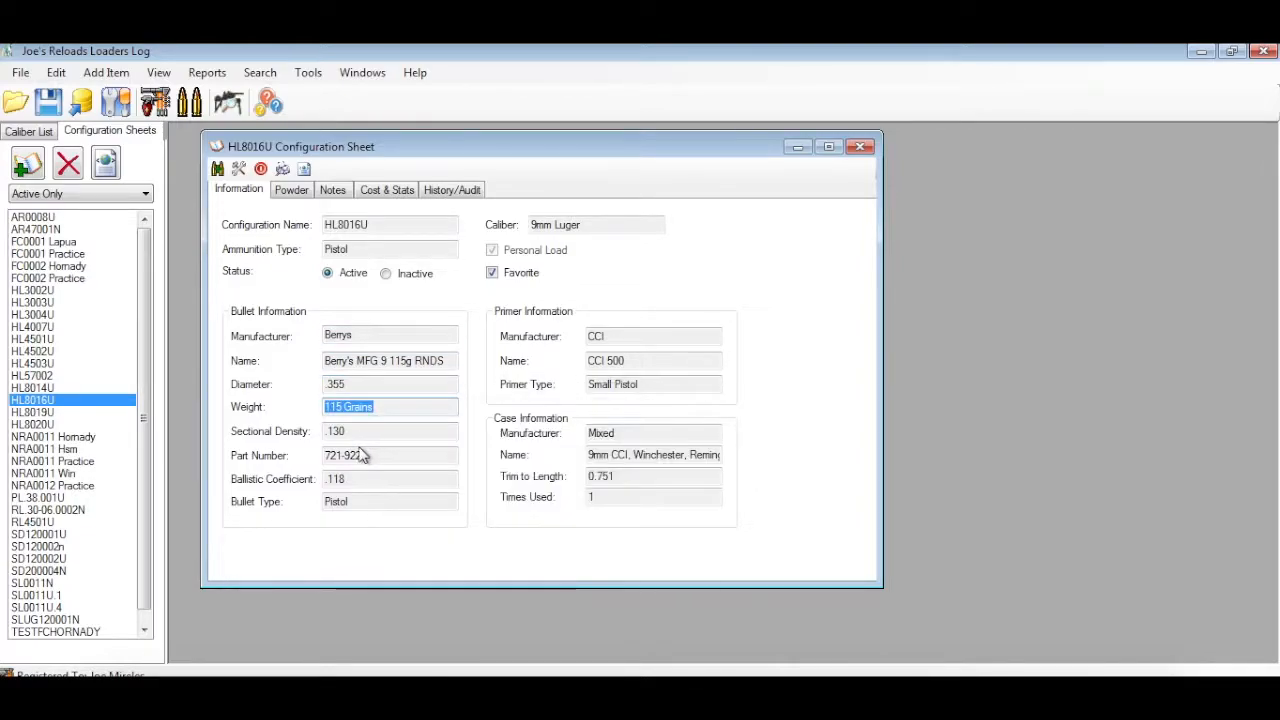
pyautogui.click(398, 458)
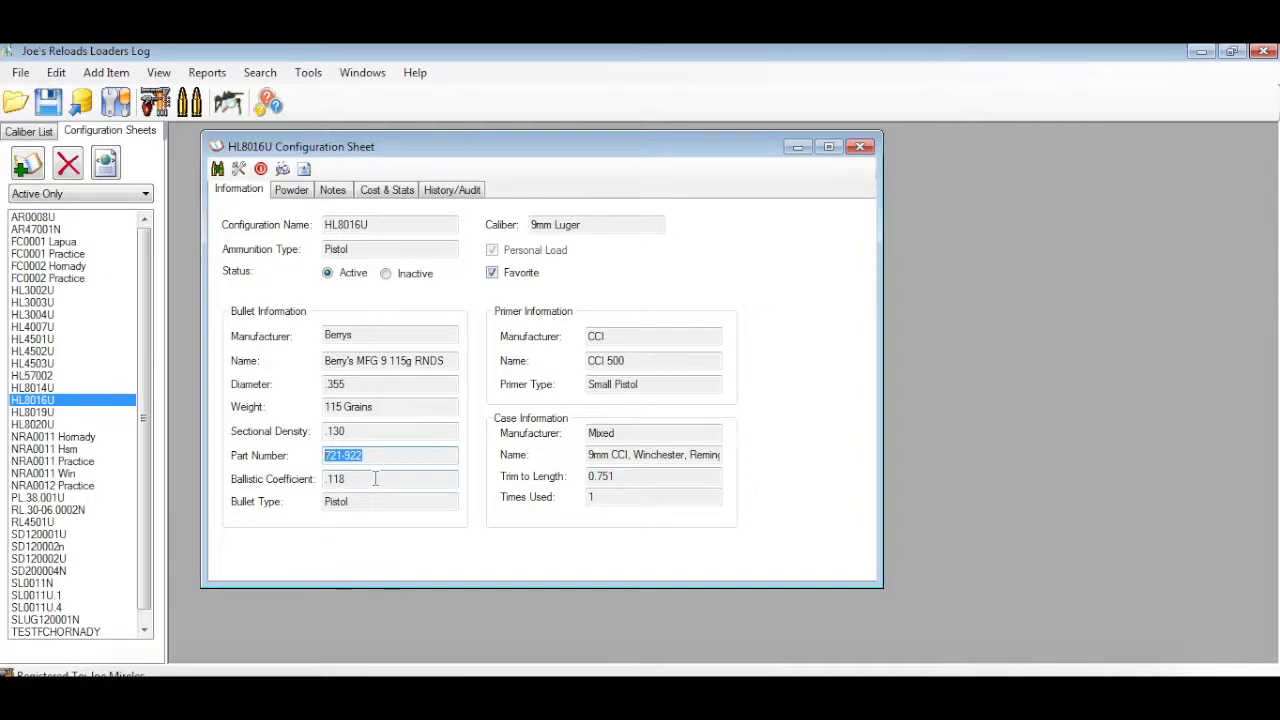
pyautogui.click(664, 340)
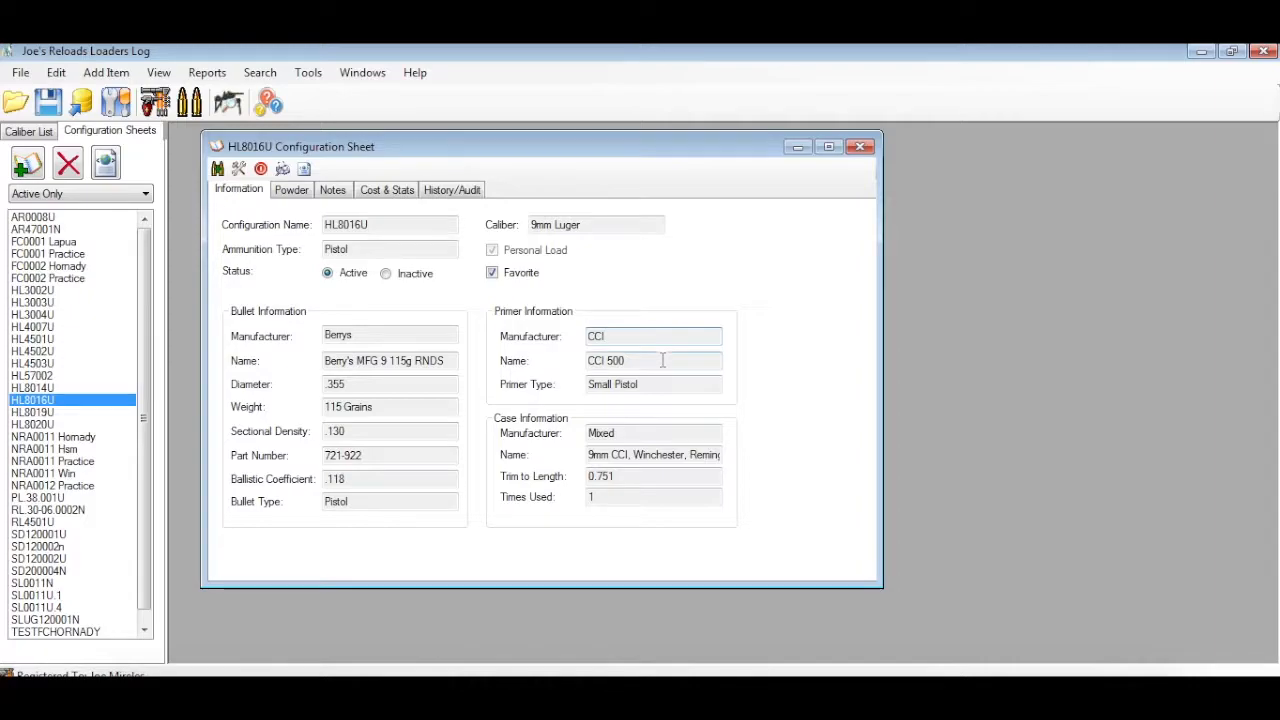
pyautogui.click(664, 386)
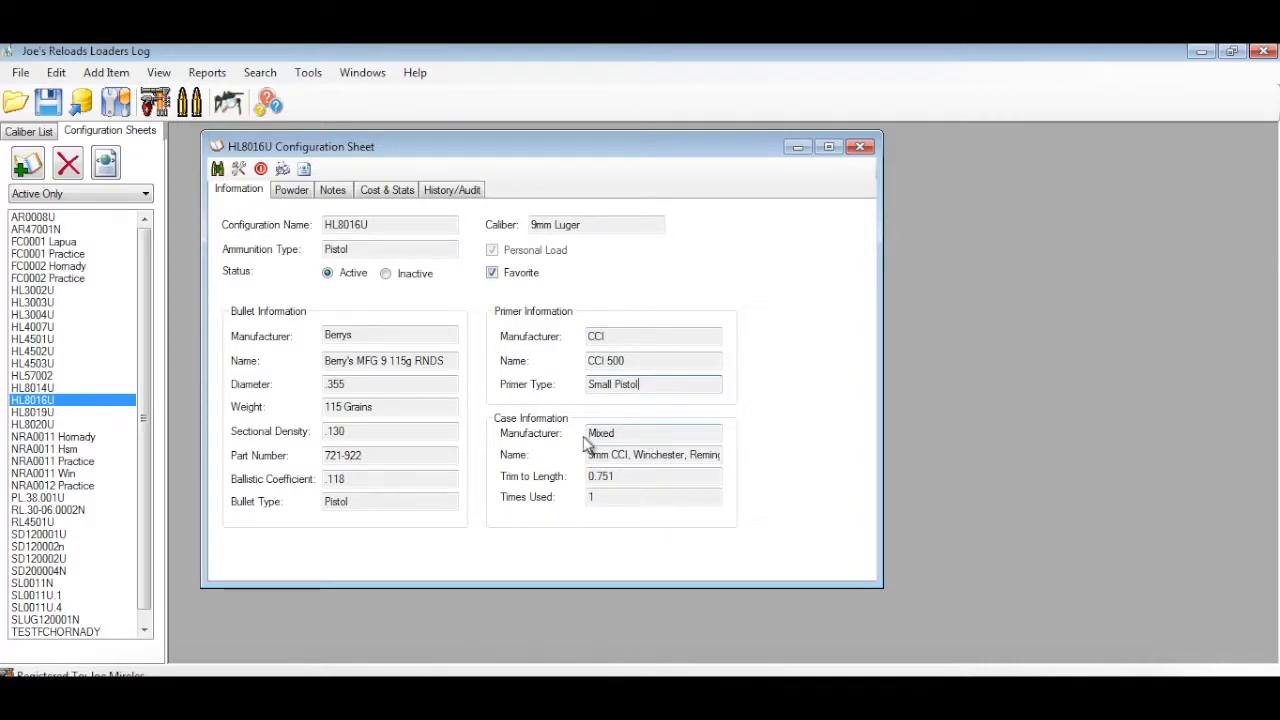
pyautogui.moveTo(618, 436); pyautogui.dragTo(578, 500)
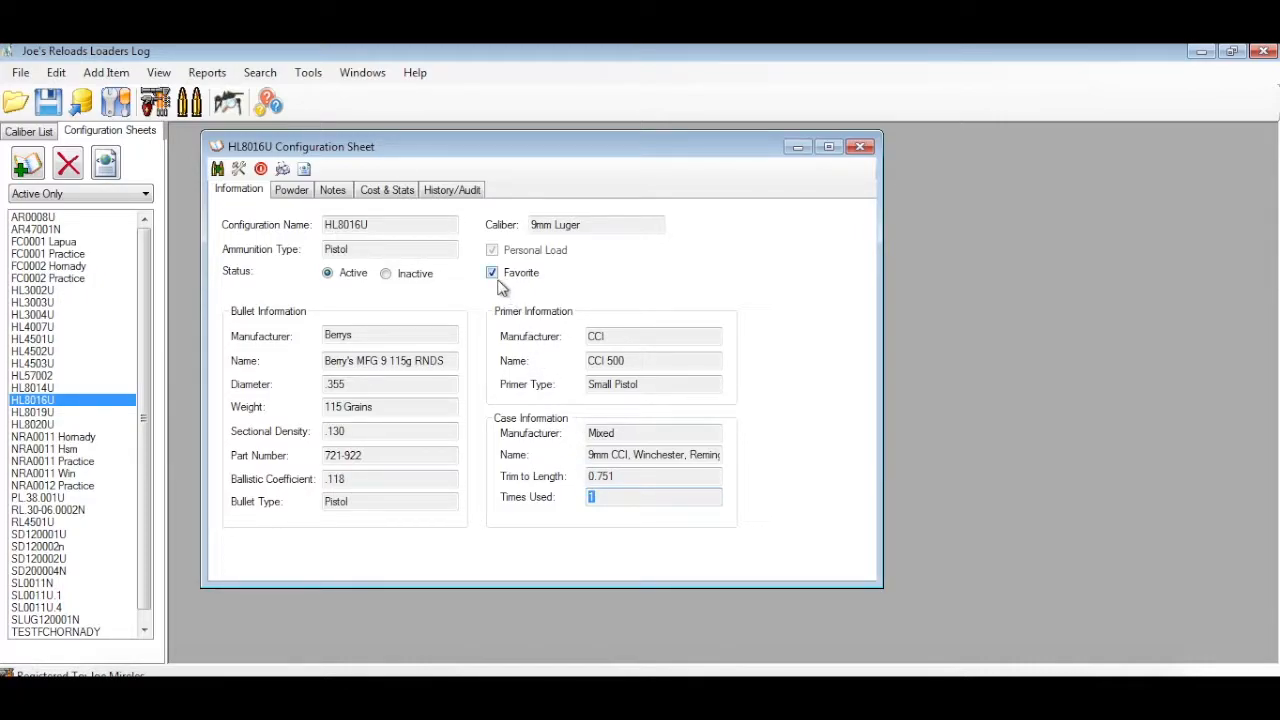
# Set Power Pistol as the default powder of the HL8016U configuration sheet
pyautogui.click(305, 194)
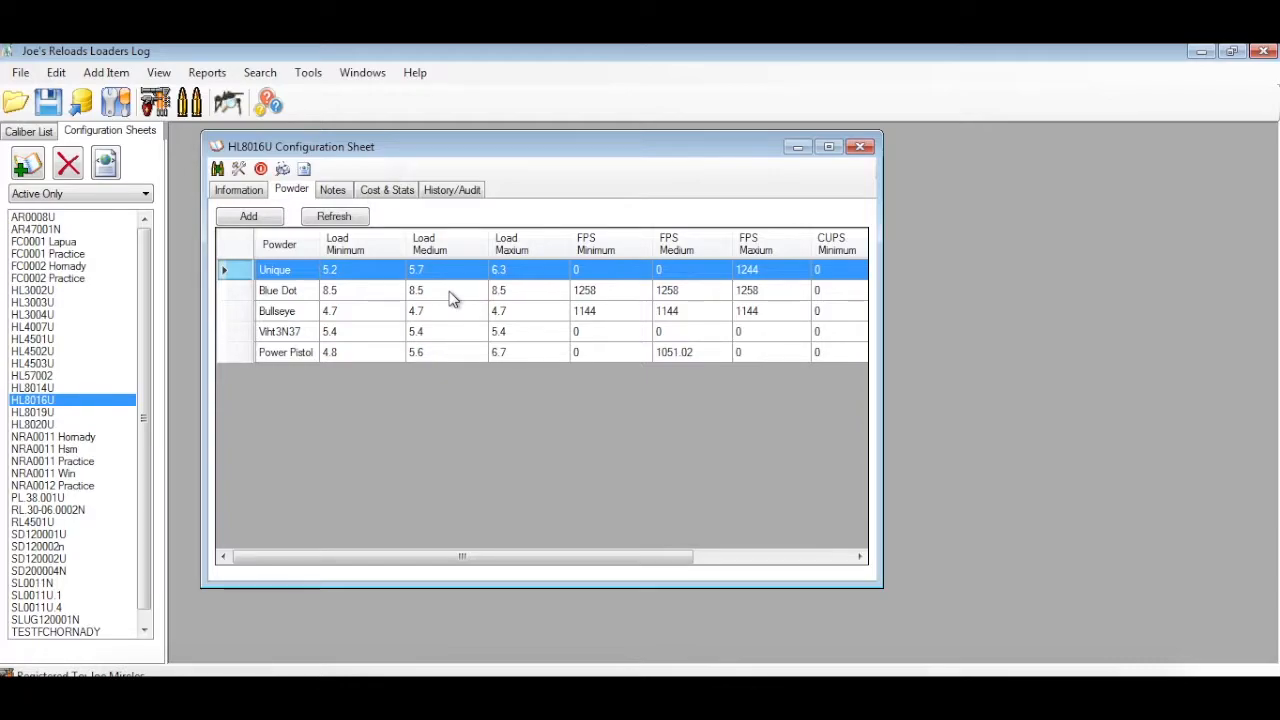
pyautogui.click(395, 316)
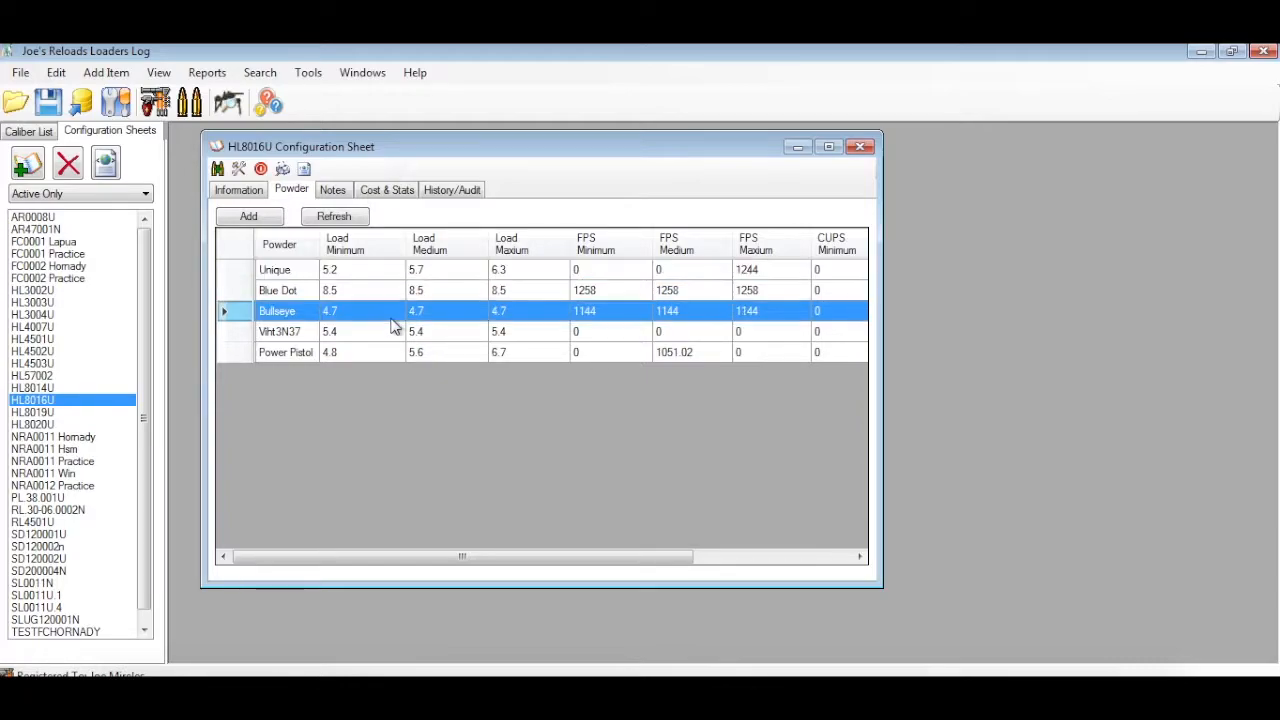
pyautogui.click(386, 352)
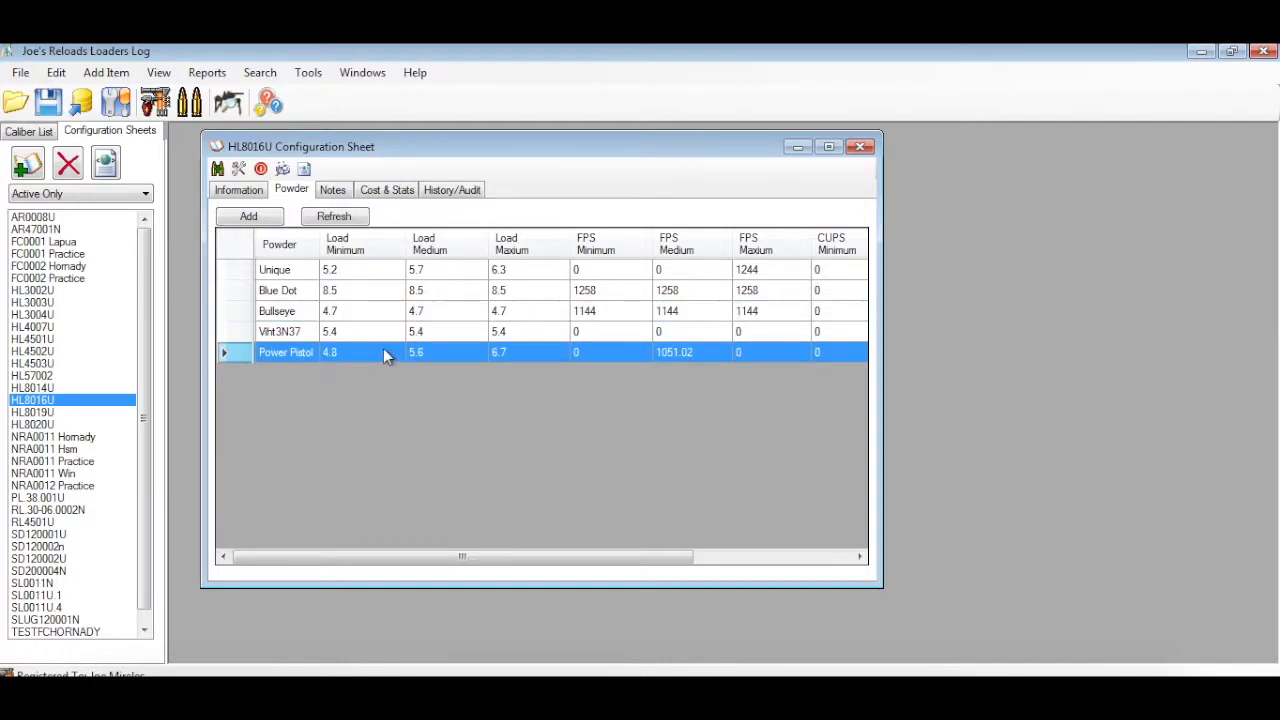
pyautogui.click(363, 271)
pyautogui.click(366, 355)
pyautogui.rightClick(365, 362)
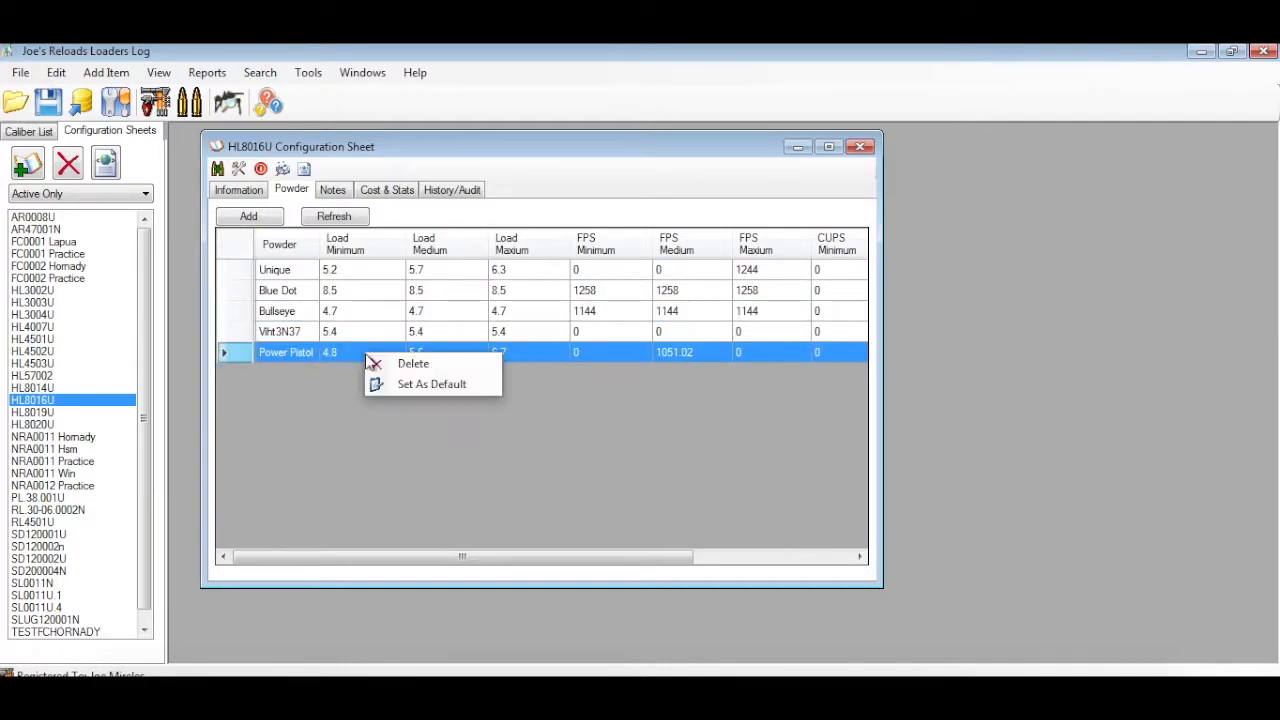
pyautogui.click(401, 385)
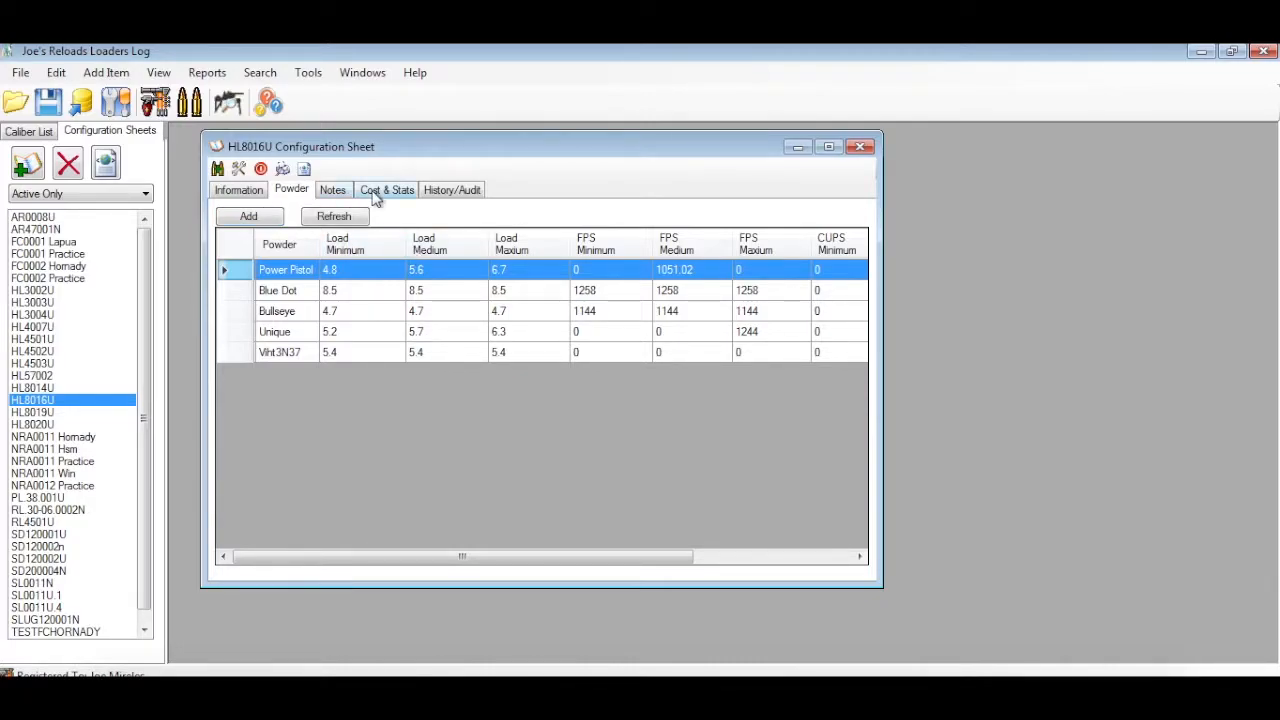
# Read the HL8016U sheet's notes and return to its powder loads
pyautogui.click(338, 188)
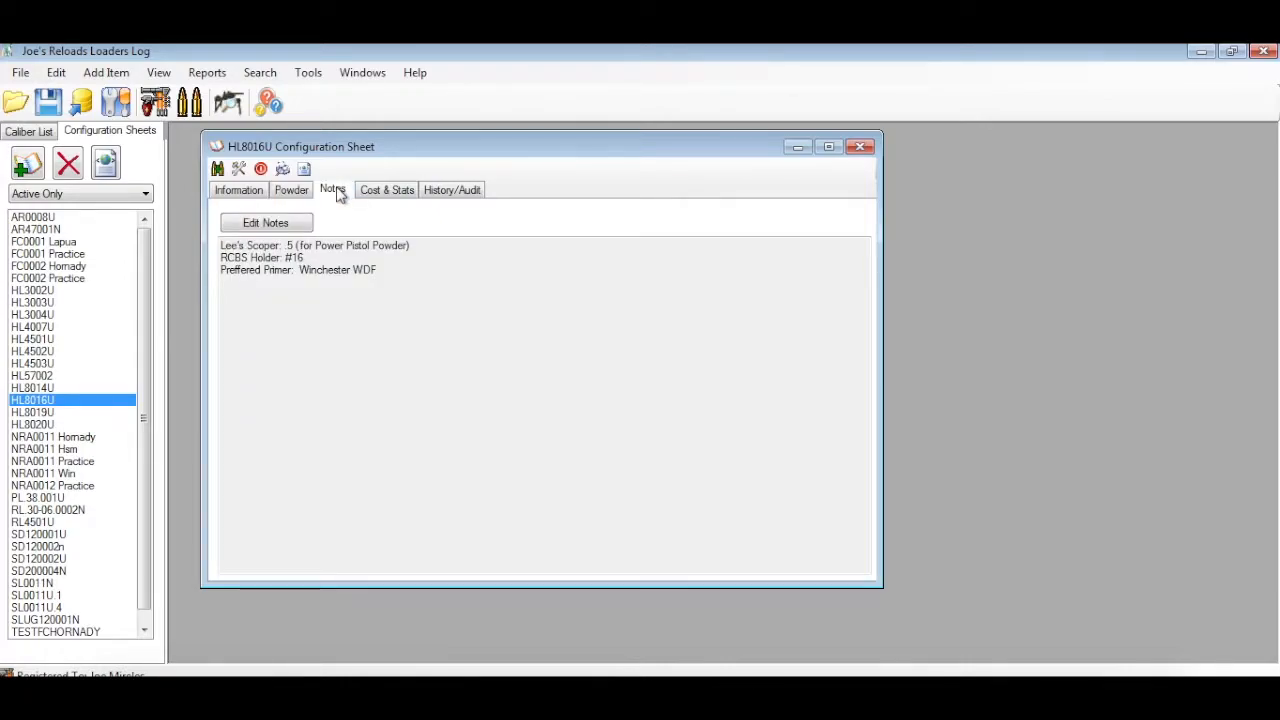
pyautogui.click(303, 191)
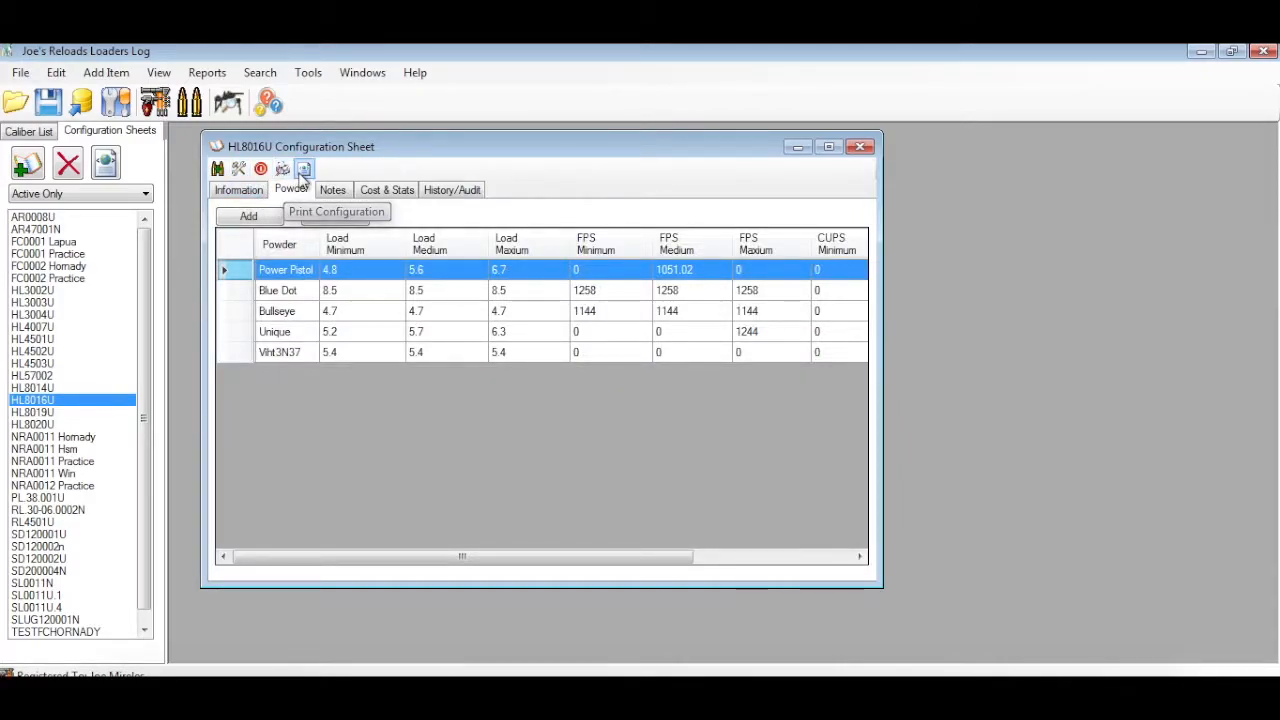
# Preview the HL8016U configuration sheet's printable report in an enlarged window, then close it
pyautogui.click(285, 170)
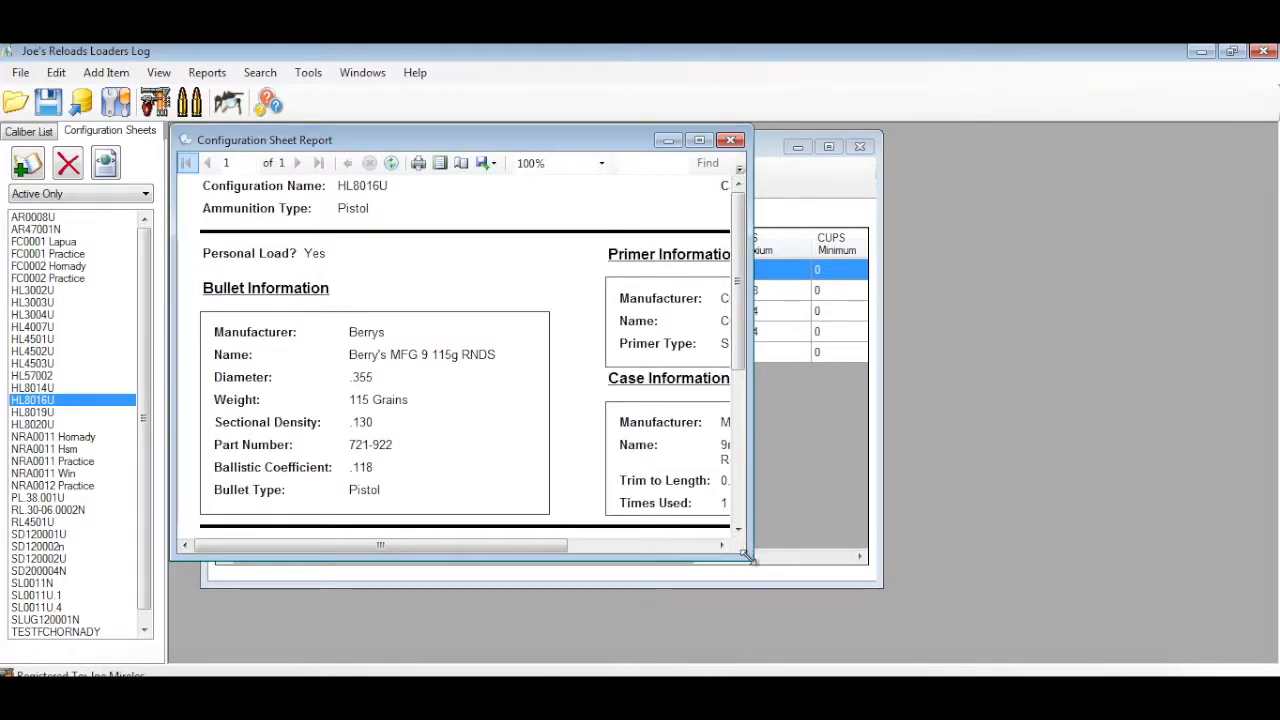
pyautogui.moveTo(752, 558); pyautogui.dragTo(1005, 622)
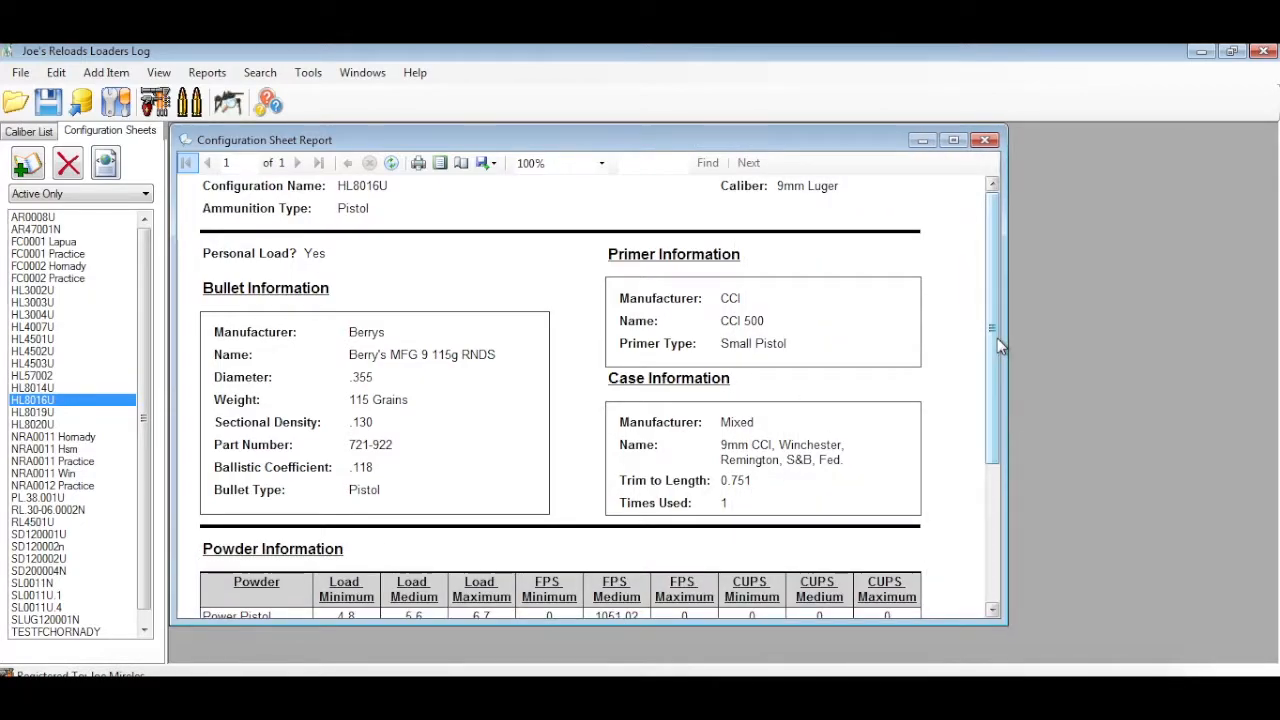
pyautogui.moveTo(993, 353); pyautogui.dragTo(992, 240)
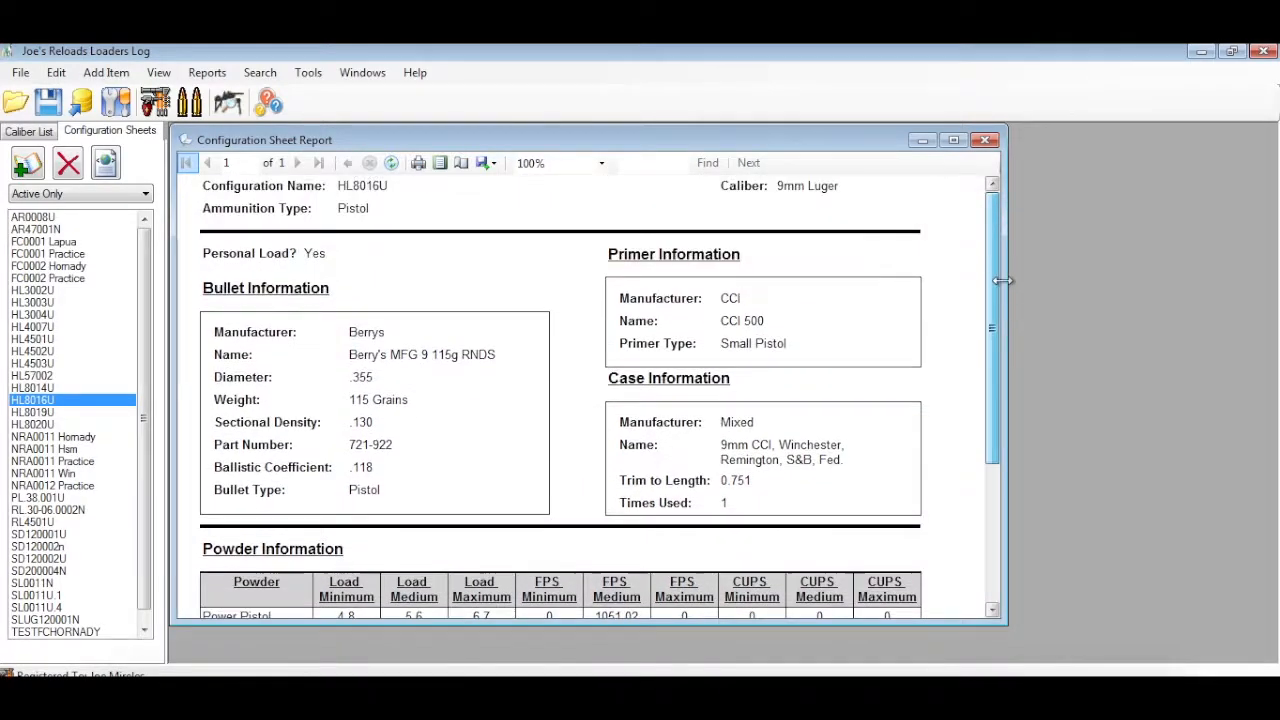
pyautogui.click(985, 140)
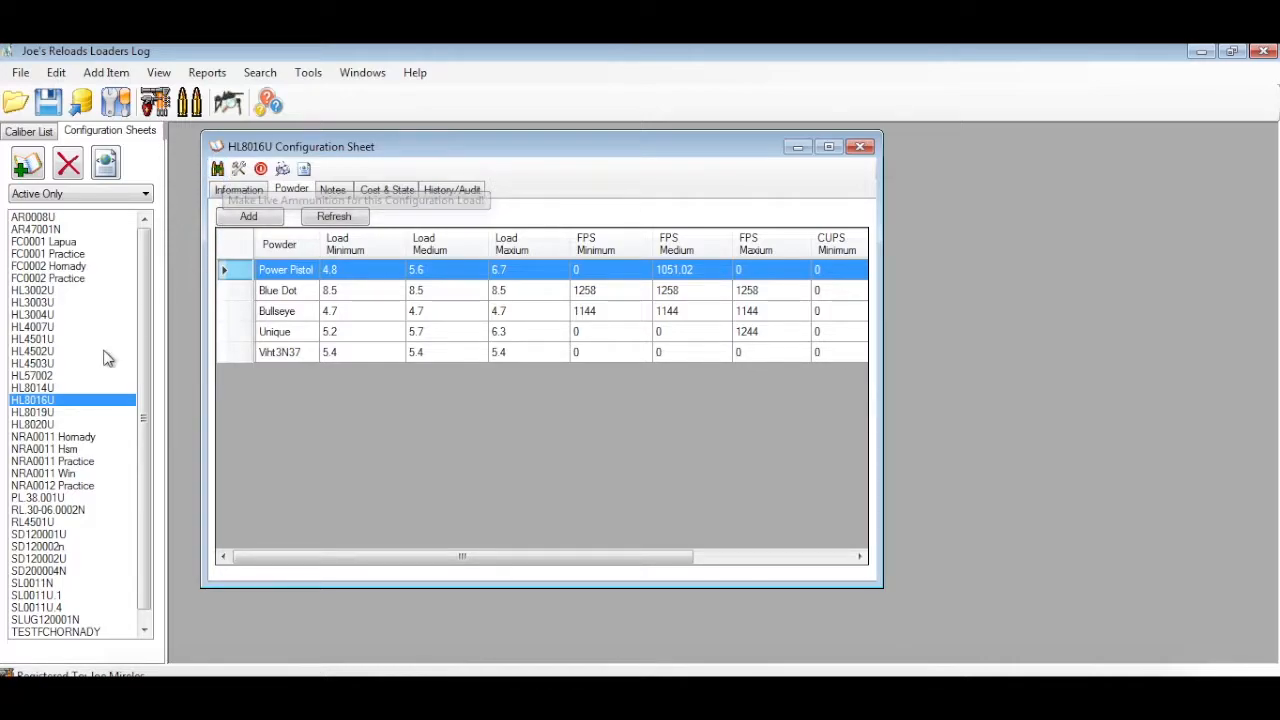
# Start making ready-to-use ammunition from the HL8016U configuration sheet
pyautogui.rightClick(46, 402)
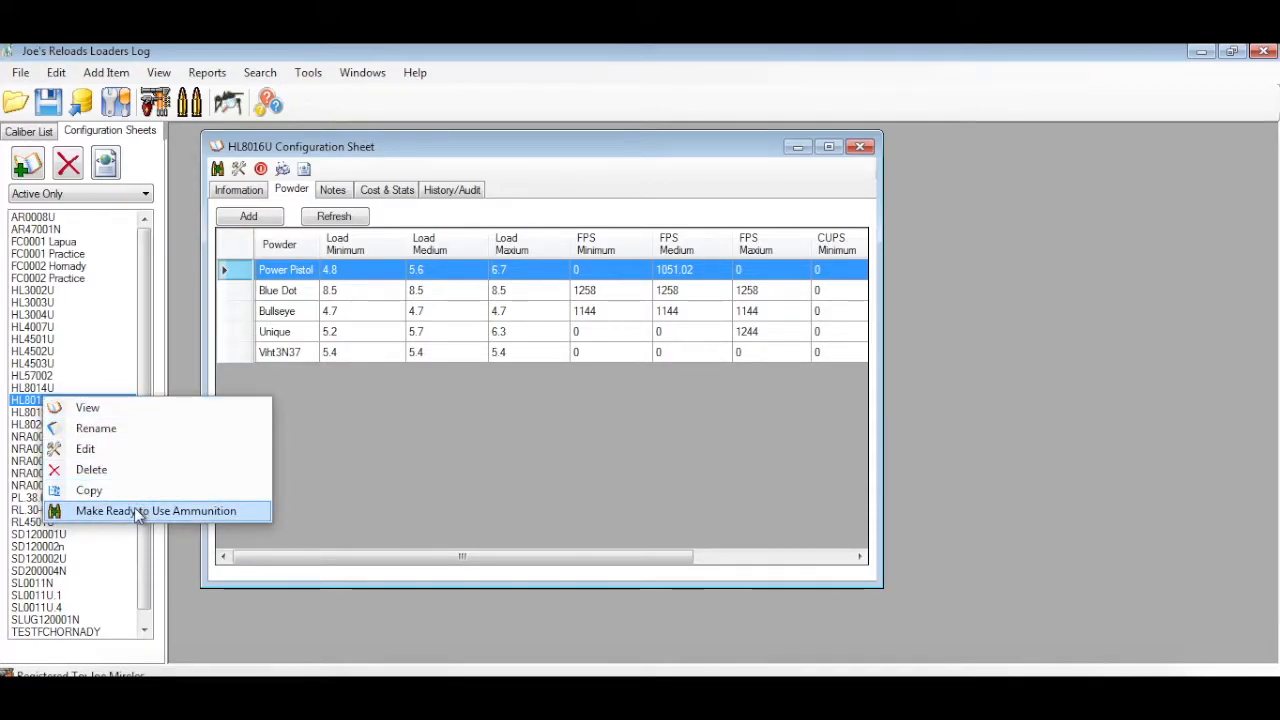
pyautogui.click(259, 149)
pyautogui.click(219, 170)
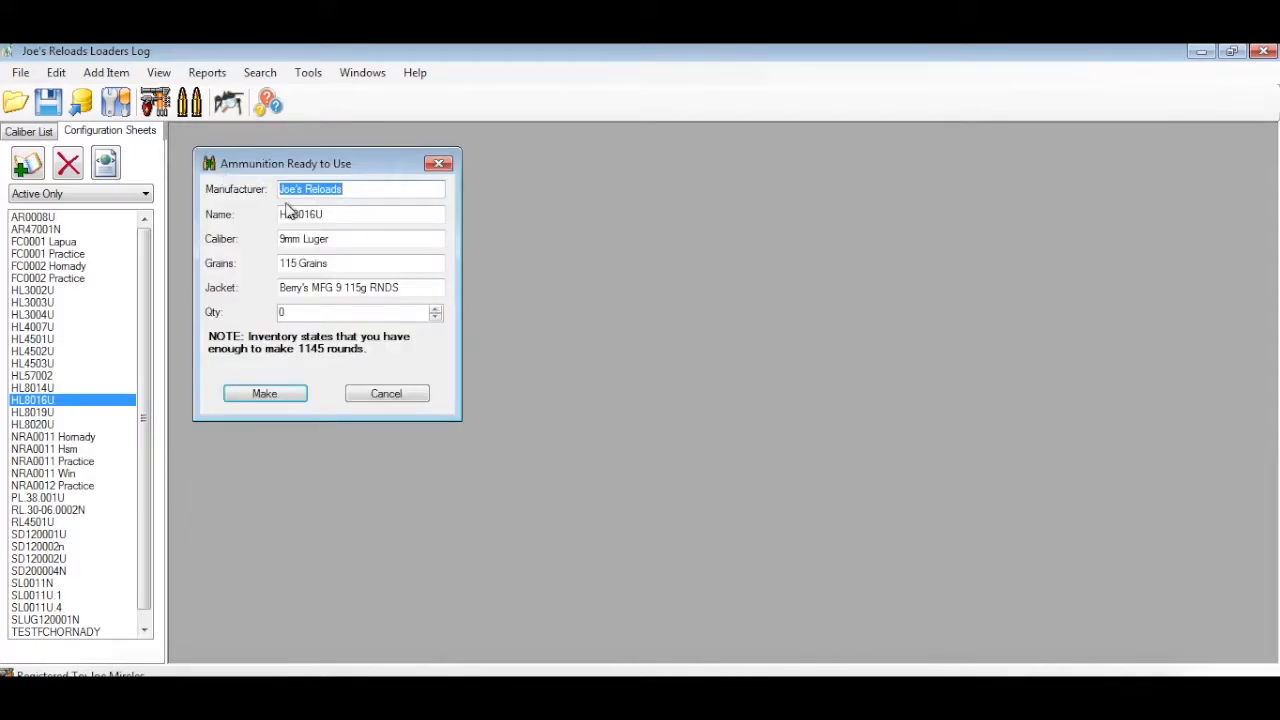
# Compare the ammunition's manufacturer with the load name in the program's user details, then close the options
pyautogui.click(361, 191)
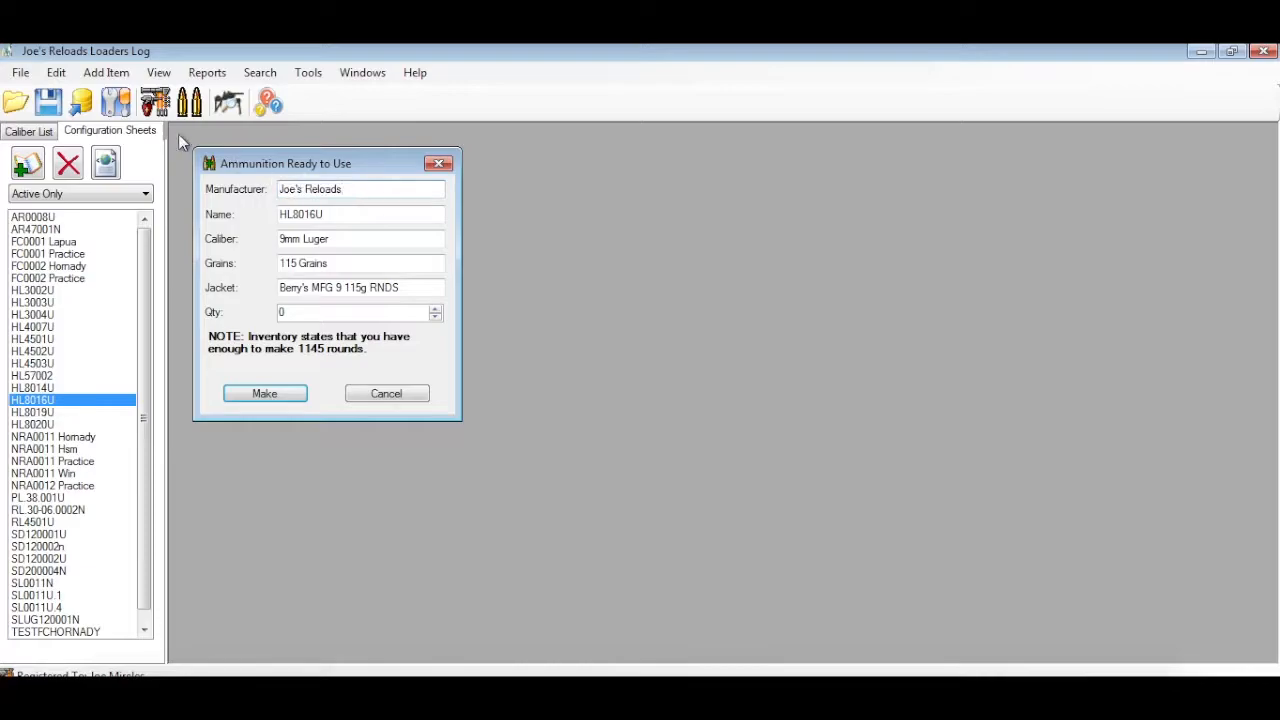
pyautogui.click(158, 106)
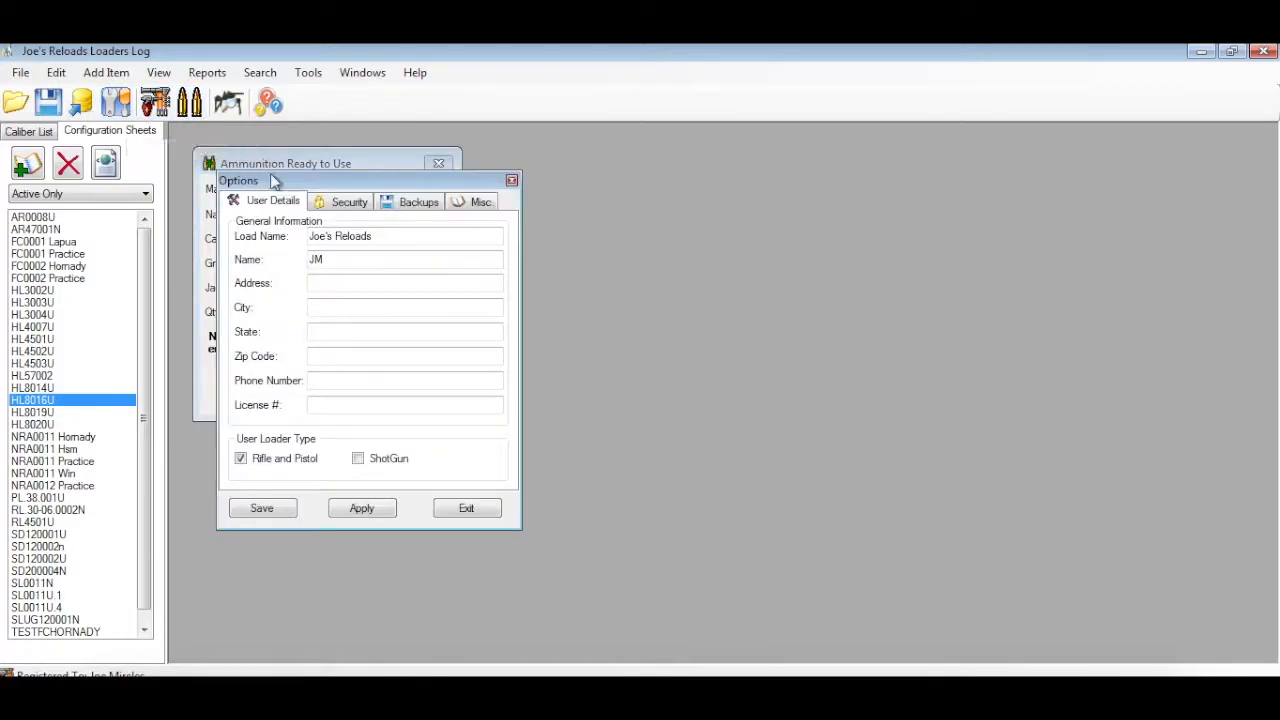
pyautogui.moveTo(400, 237); pyautogui.dragTo(264, 236)
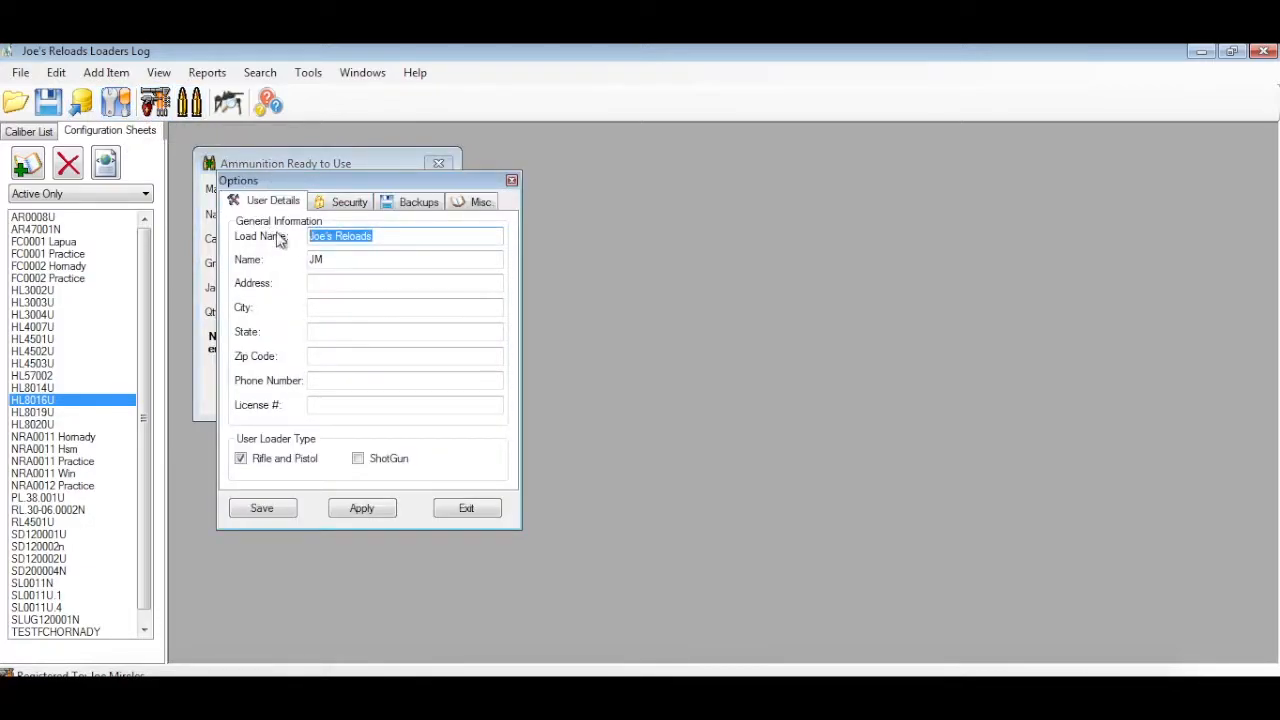
pyautogui.click(366, 259)
pyautogui.click(511, 180)
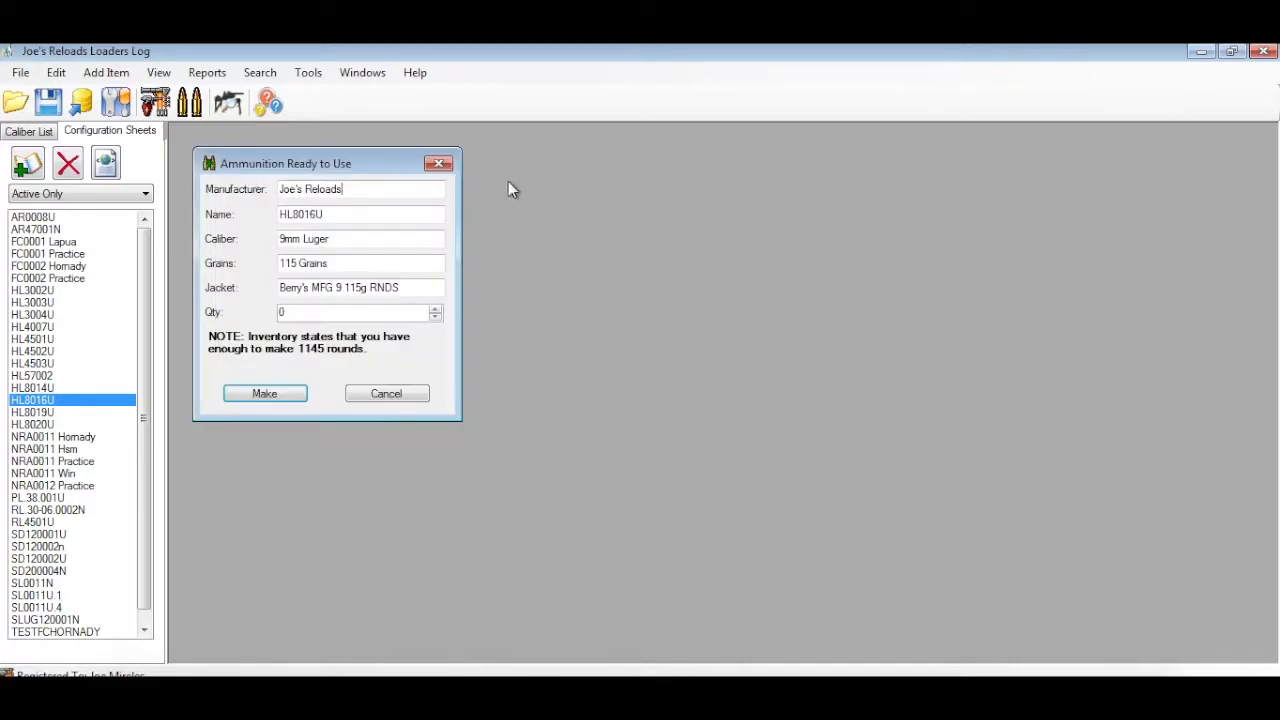
# Review the HL8016U ammunition's details, set the quantity to 200 and make the rounds
pyautogui.moveTo(330, 189); pyautogui.dragTo(243, 189)
pyautogui.click(327, 216)
pyautogui.moveTo(337, 238); pyautogui.dragTo(286, 246)
pyautogui.click(369, 266)
pyautogui.click(395, 287)
pyautogui.moveTo(316, 312); pyautogui.dragTo(206, 312)
pyautogui.write('200')
pyautogui.click(266, 394)
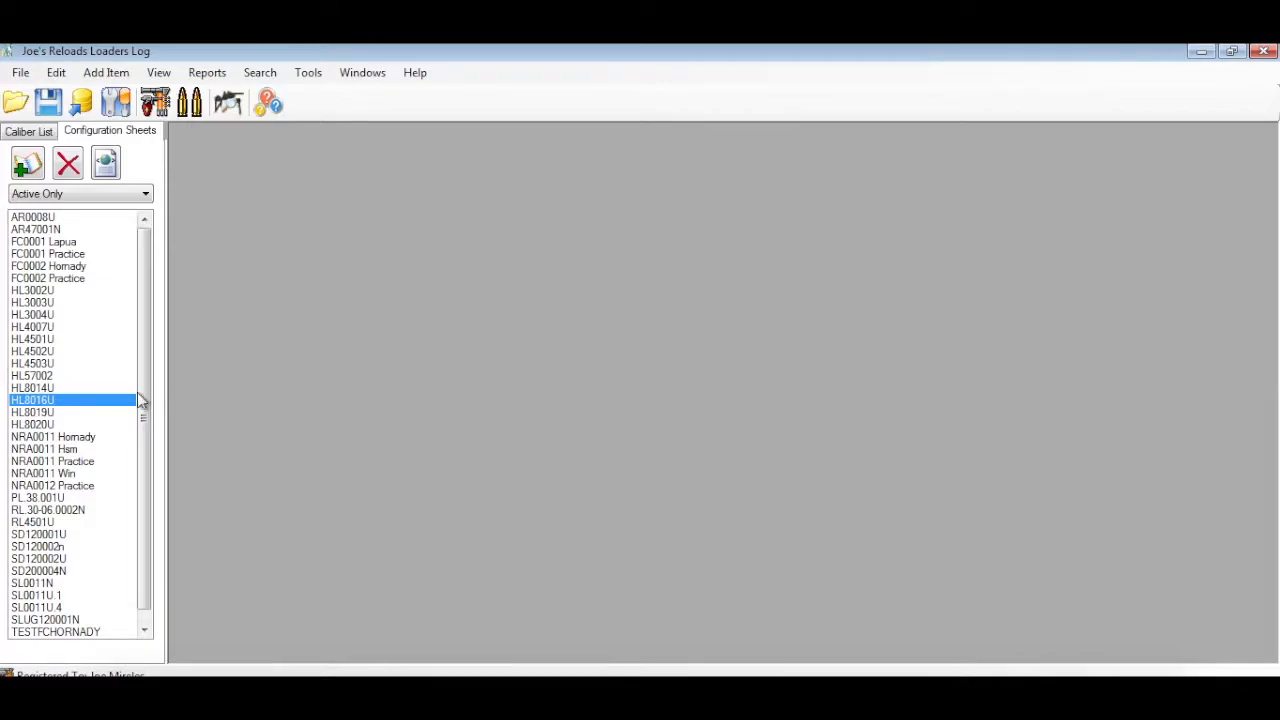
# Reopen the HL8016U sheet and examine its stock of bullets, cases, primers and powder and the number of rounds possible
pyautogui.doubleClick(107, 403)
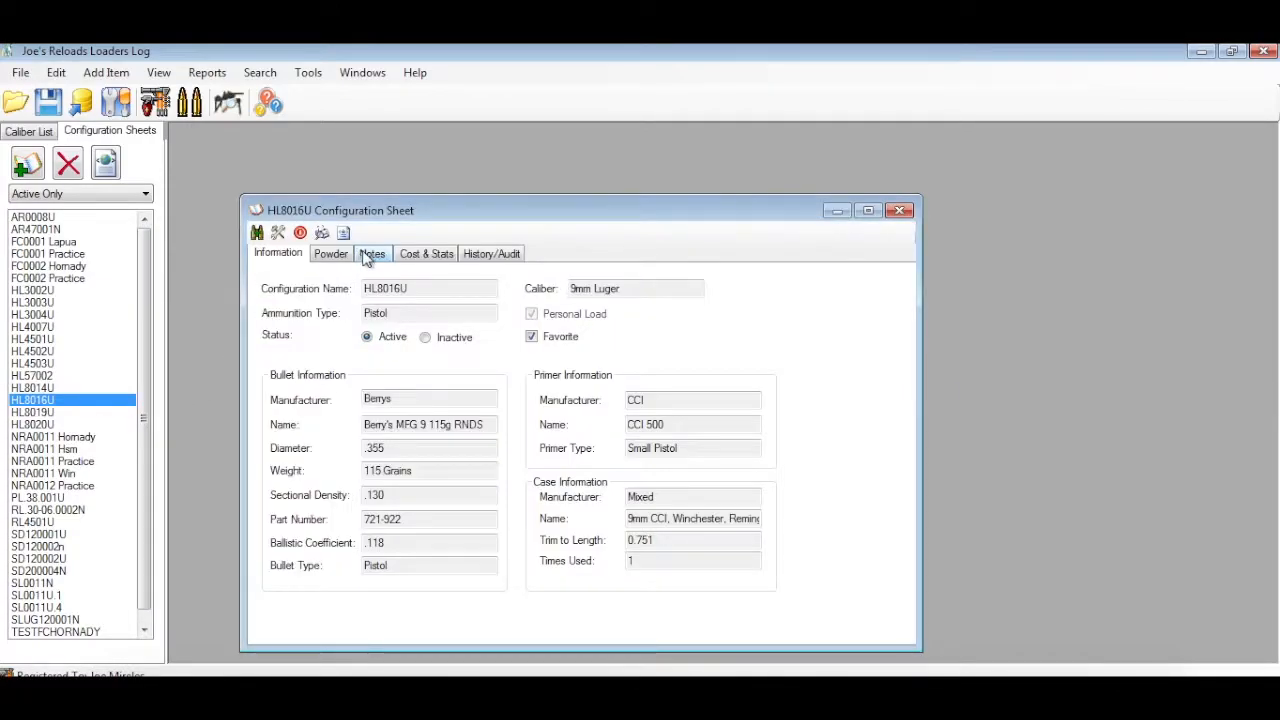
pyautogui.click(420, 256)
pyautogui.moveTo(506, 556); pyautogui.dragTo(399, 556)
pyautogui.moveTo(503, 528); pyautogui.dragTo(405, 528)
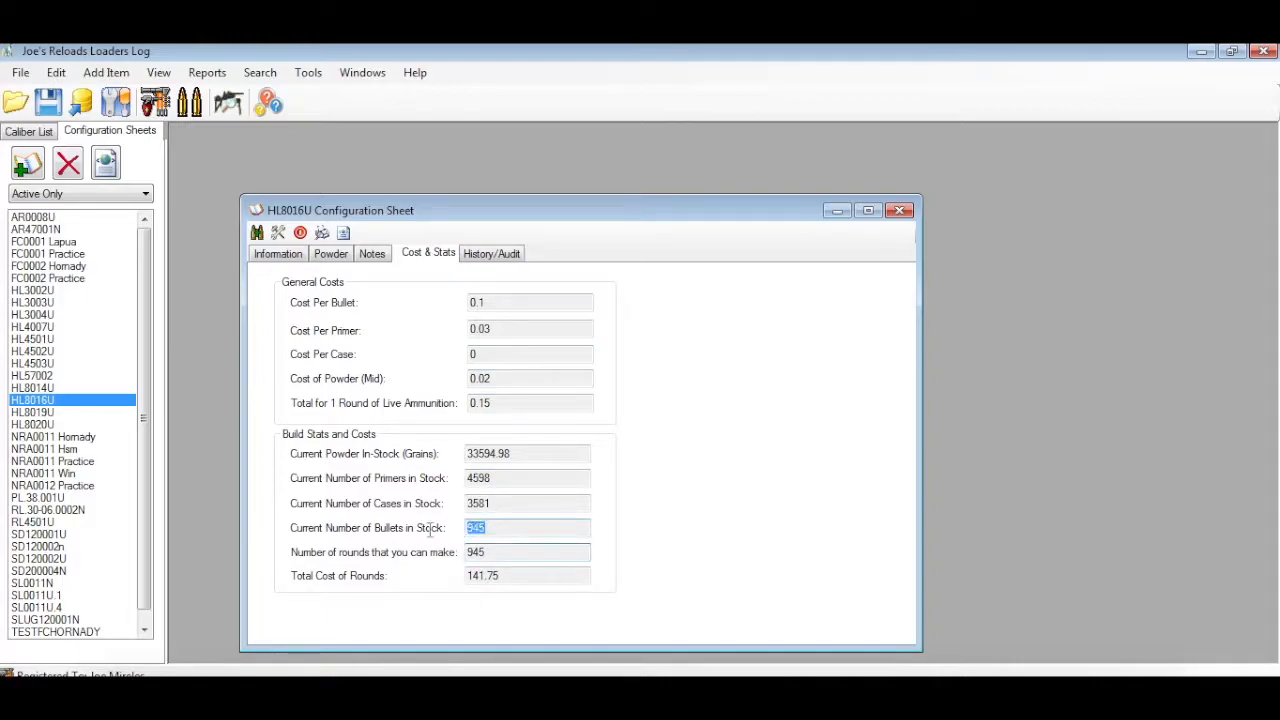
pyautogui.moveTo(503, 504); pyautogui.dragTo(424, 507)
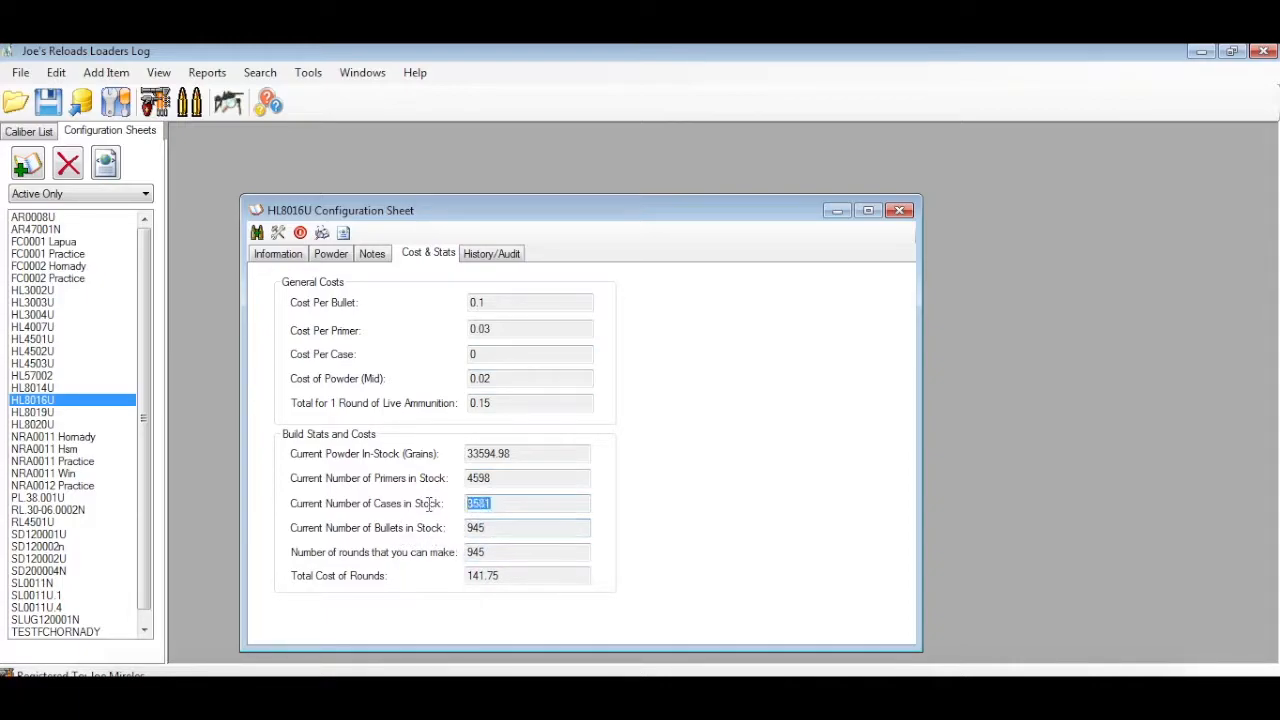
pyautogui.moveTo(516, 482); pyautogui.dragTo(404, 486)
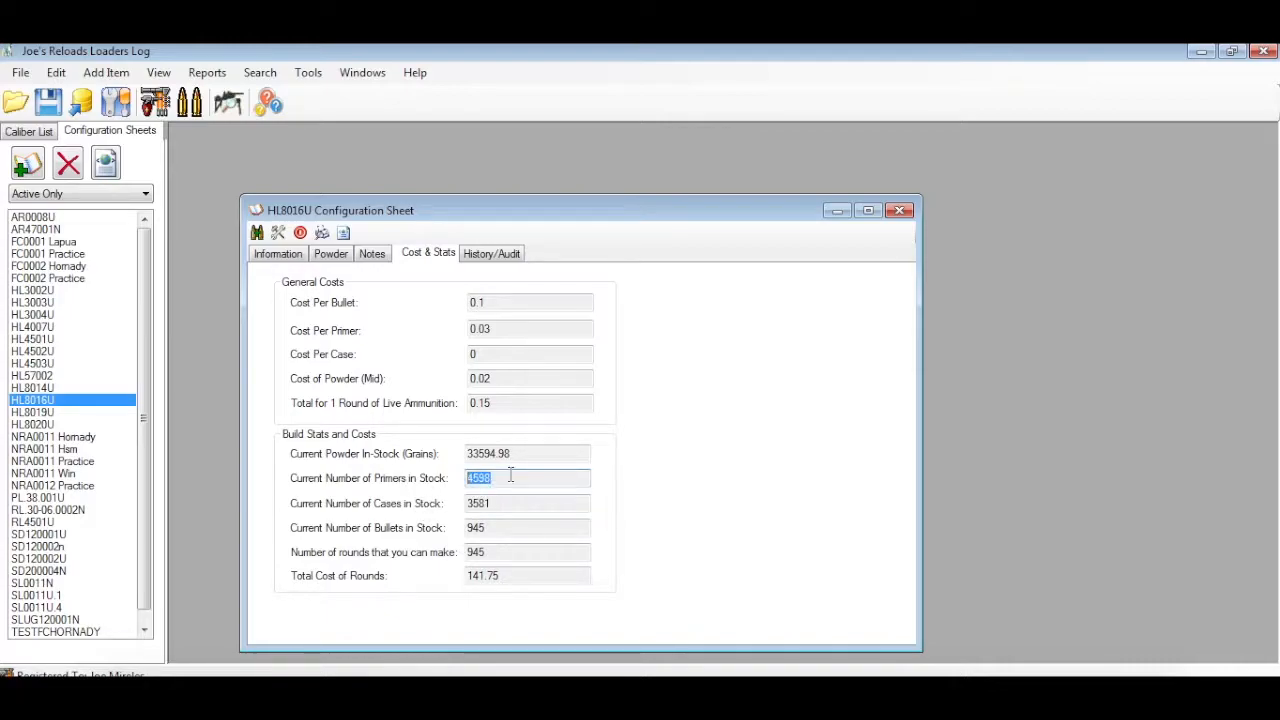
pyautogui.moveTo(534, 454); pyautogui.dragTo(424, 460)
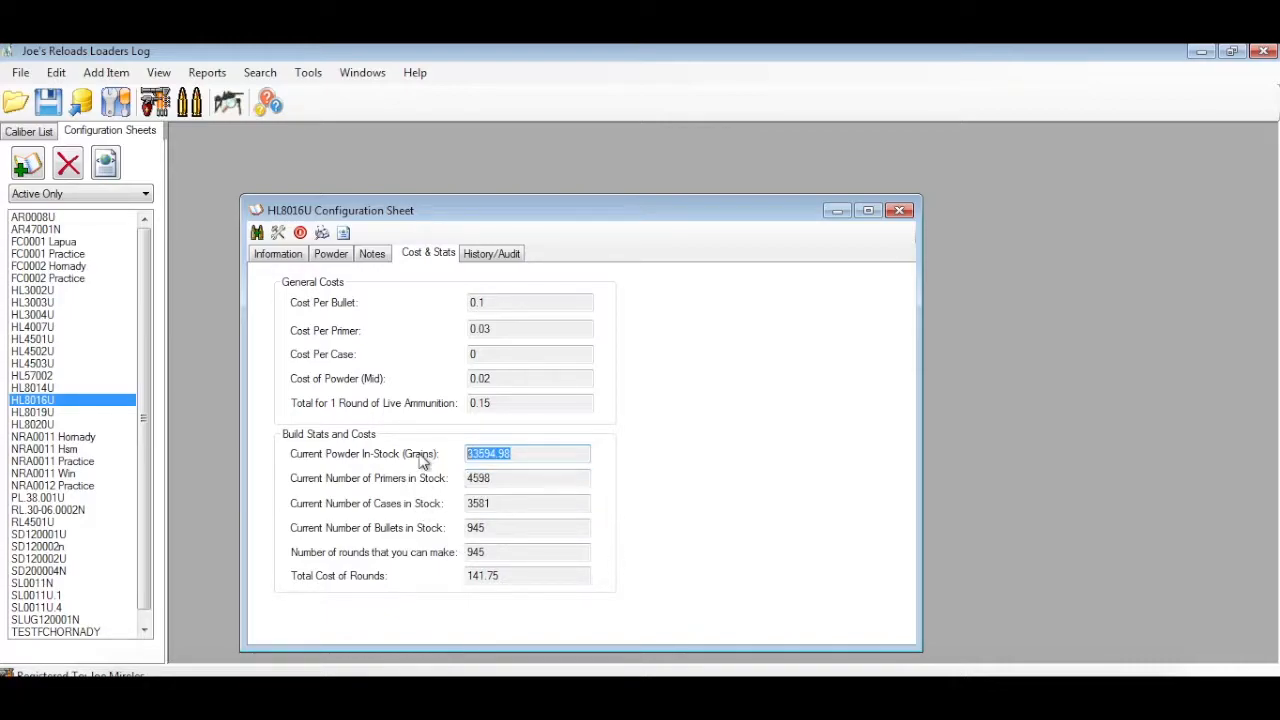
# Check the HL8016U sheet's powder loads and notes, and return to its powder stock figure
pyautogui.click(338, 256)
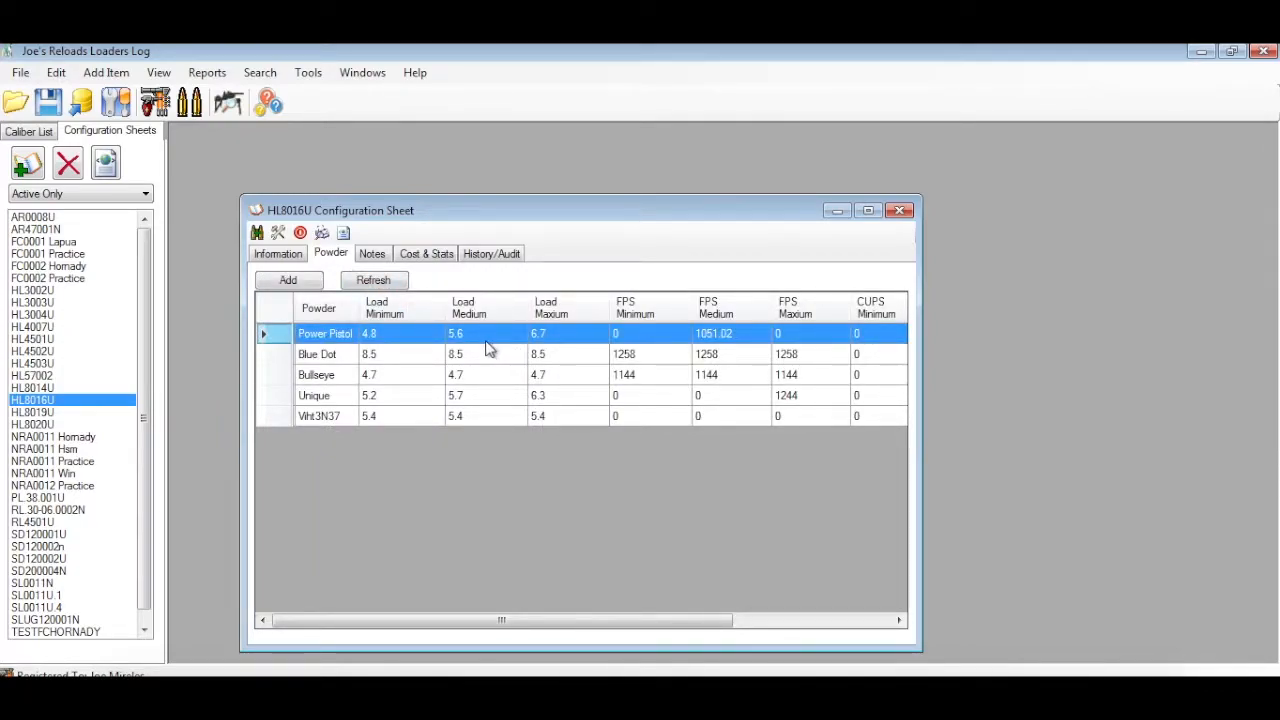
pyautogui.click(377, 256)
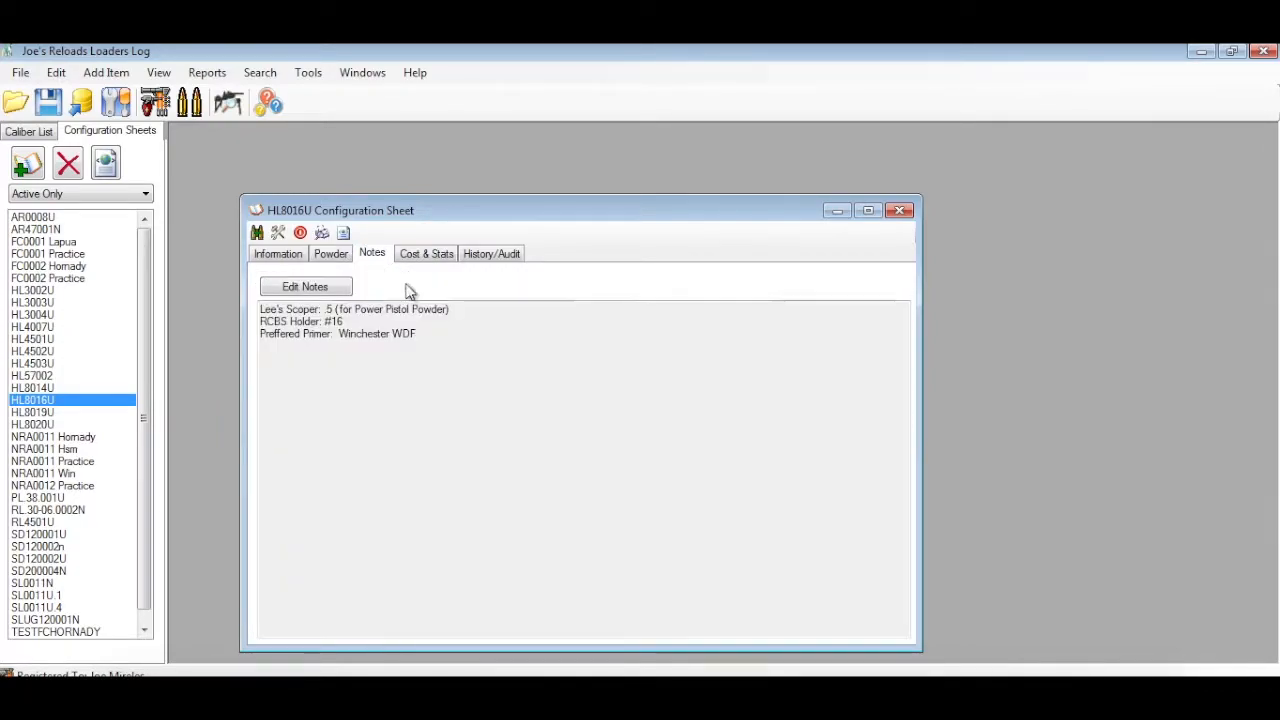
pyautogui.click(428, 254)
pyautogui.doubleClick(524, 453)
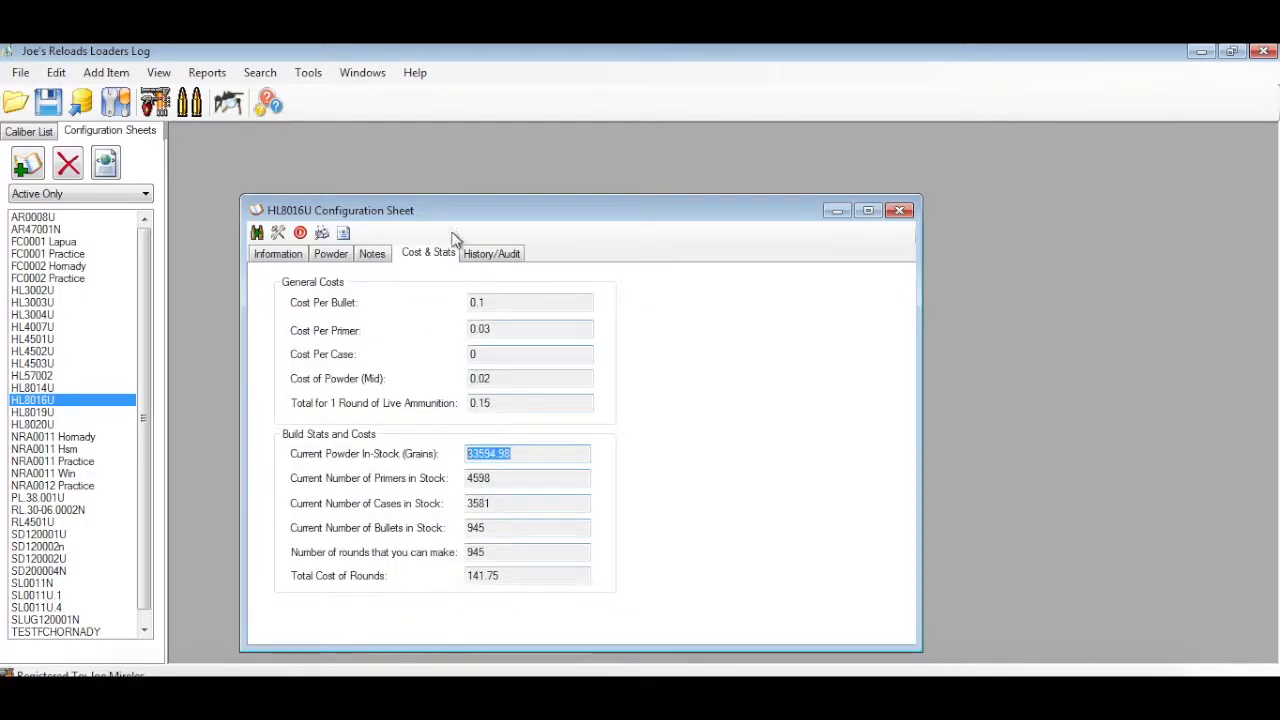
# Examine the most recent lot in the HL8016U sheet's production history, then close the sheet
pyautogui.click(491, 253)
pyautogui.moveTo(910, 355); pyautogui.dragTo(914, 570)
pyautogui.click(481, 619)
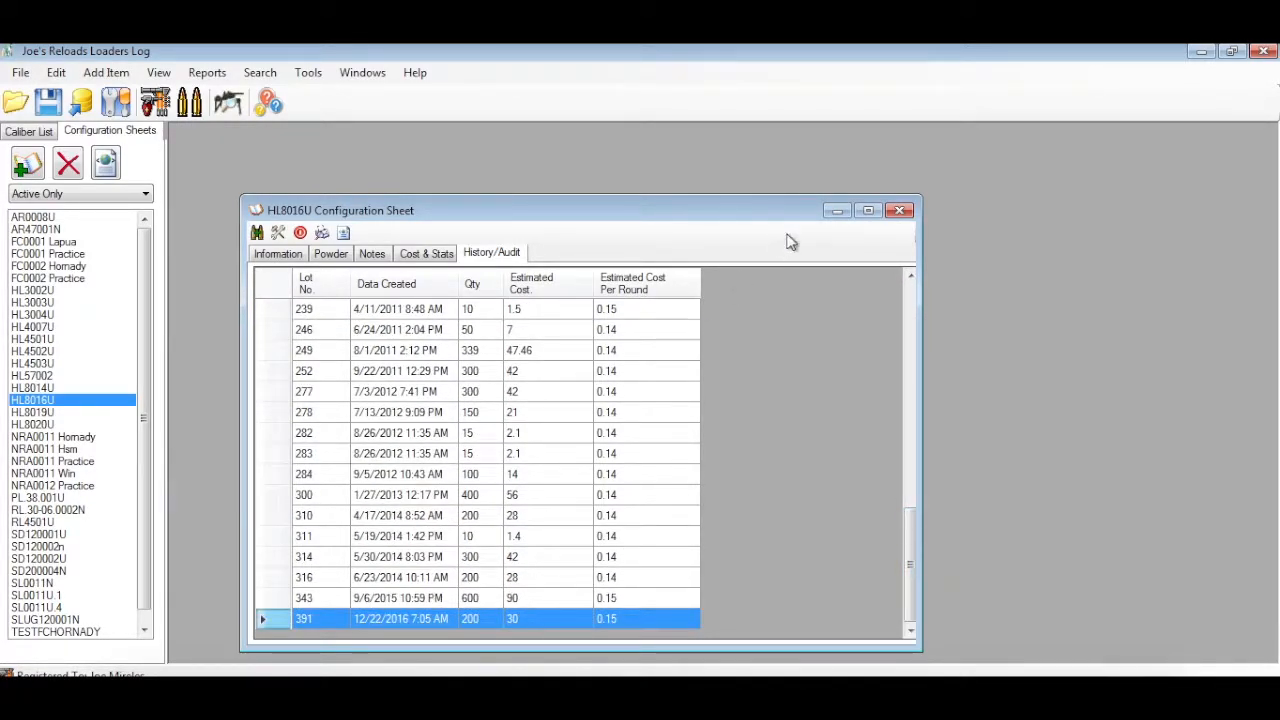
pyautogui.click(899, 211)
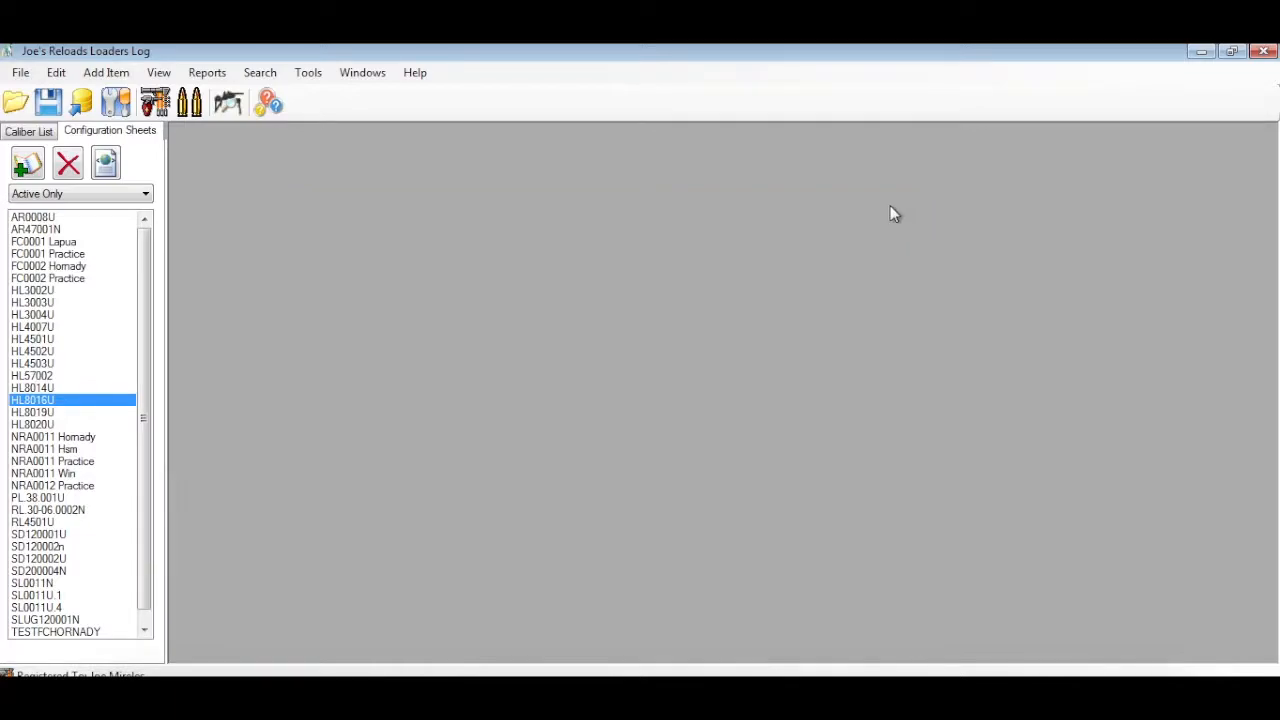
# Show the ready-to-use ammunition inventory in a wider window and examine the HL8016U entry
pyautogui.click(192, 104)
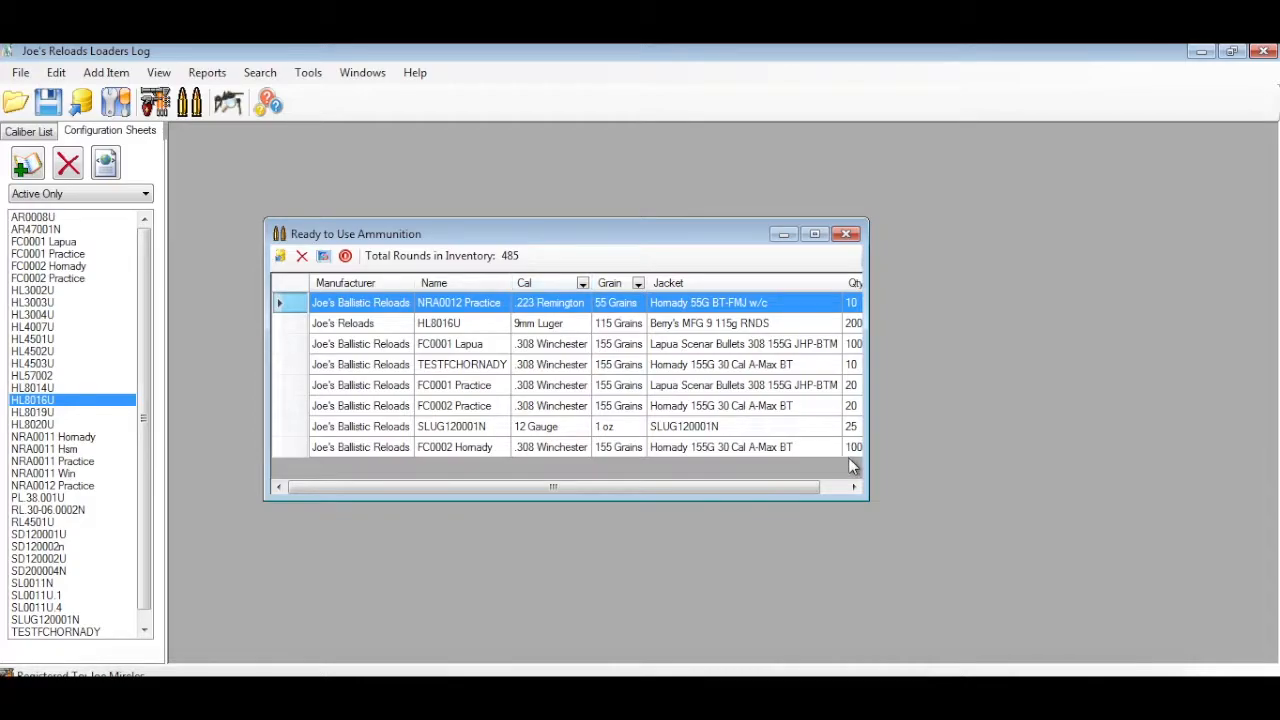
pyautogui.moveTo(866, 498); pyautogui.dragTo(1014, 534)
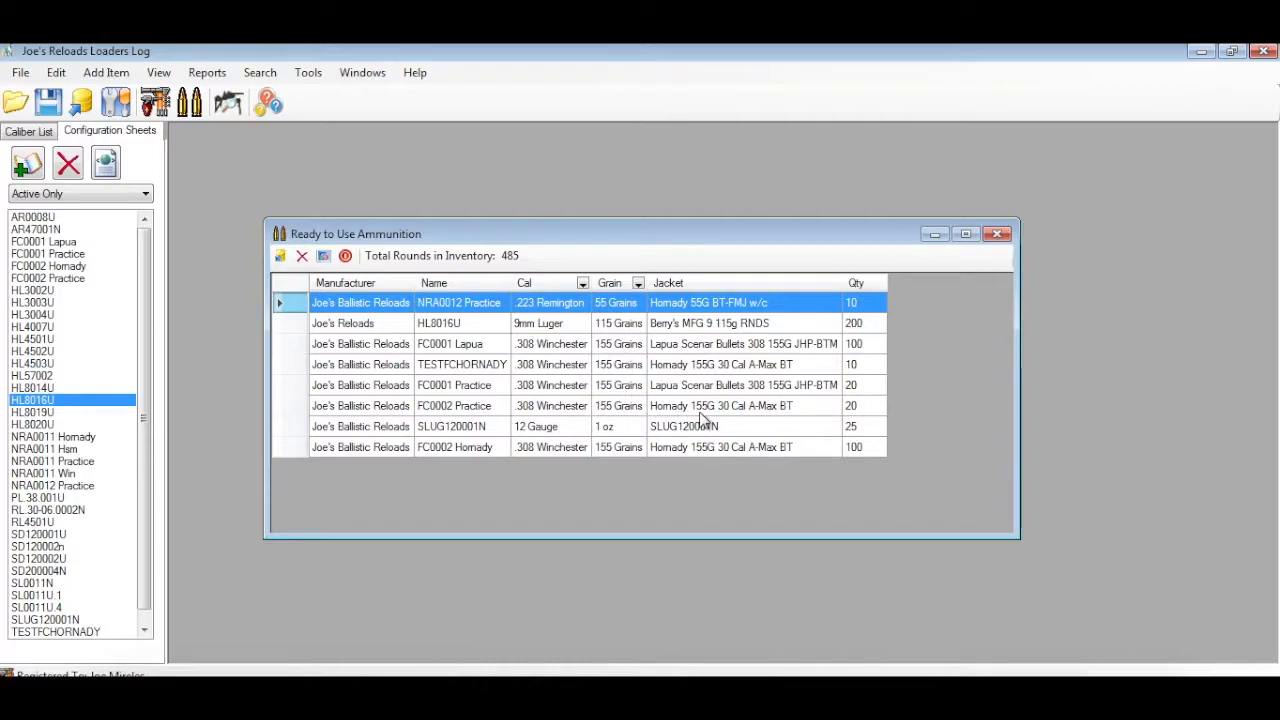
pyautogui.click(677, 330)
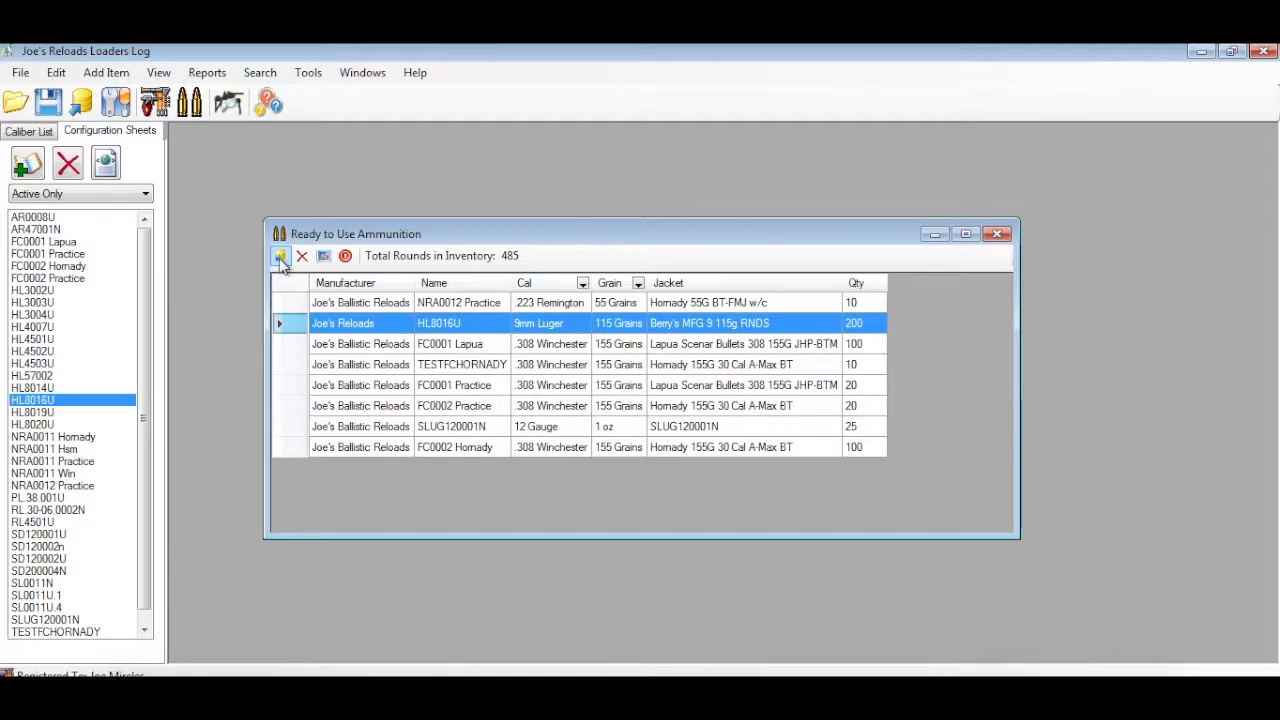
# Export the ready-to-use ammunition to My Gun Collection and close the inventory list
pyautogui.click(281, 257)
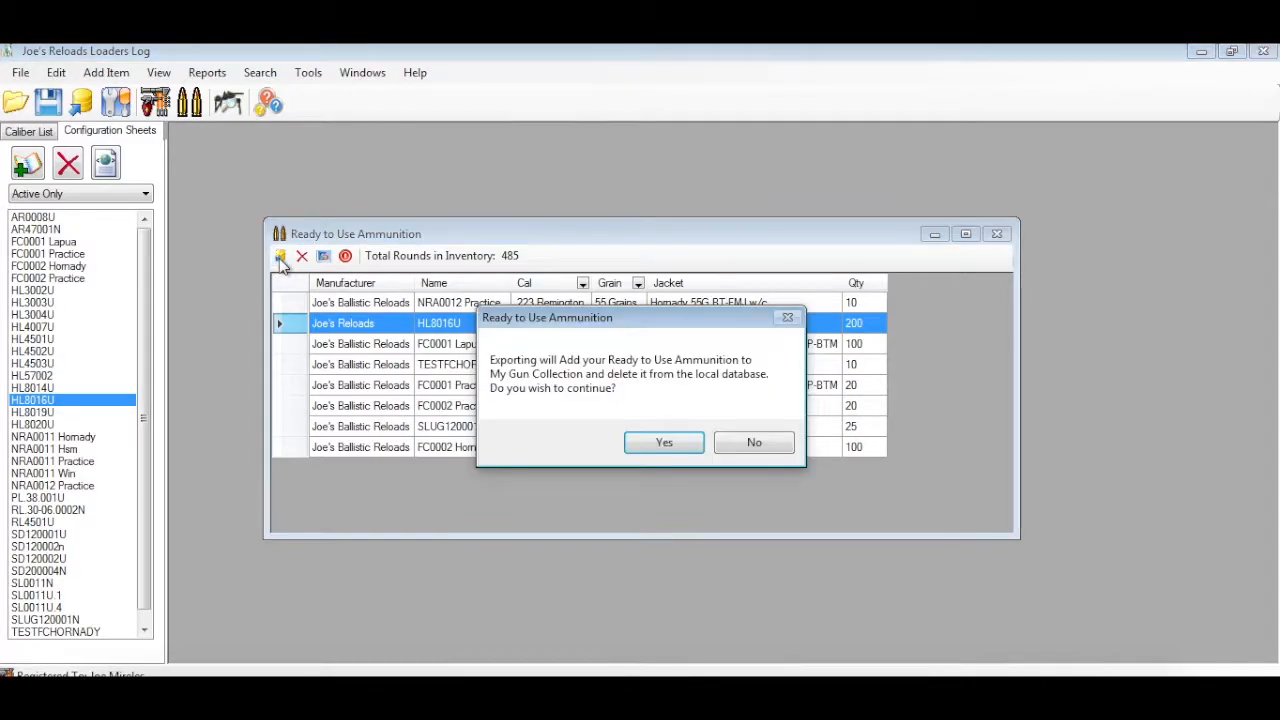
pyautogui.click(679, 445)
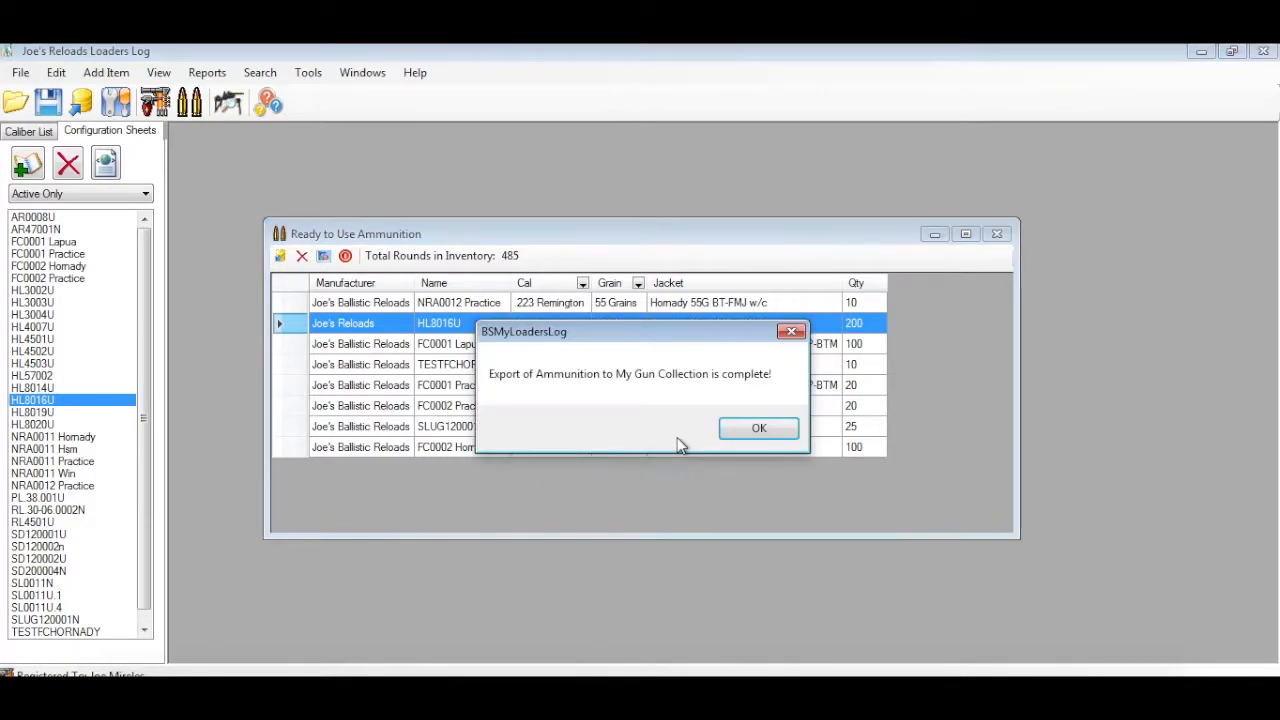
pyautogui.click(752, 438)
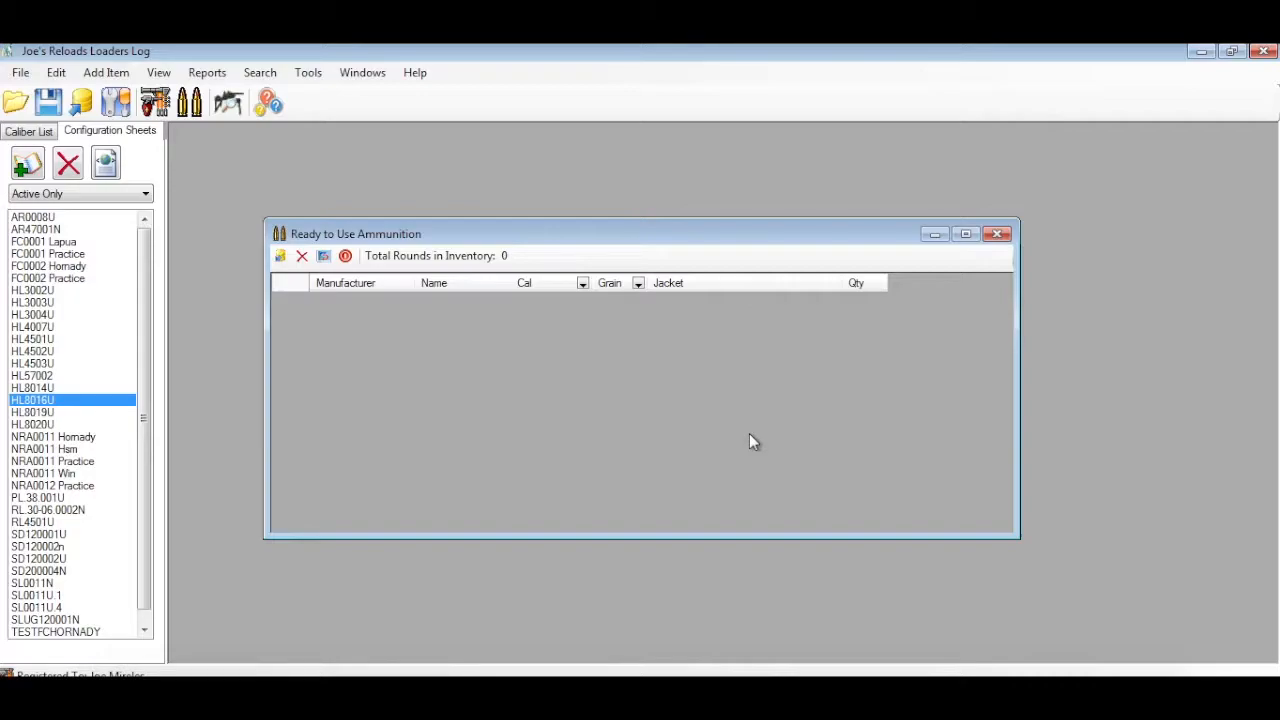
pyautogui.click(1006, 236)
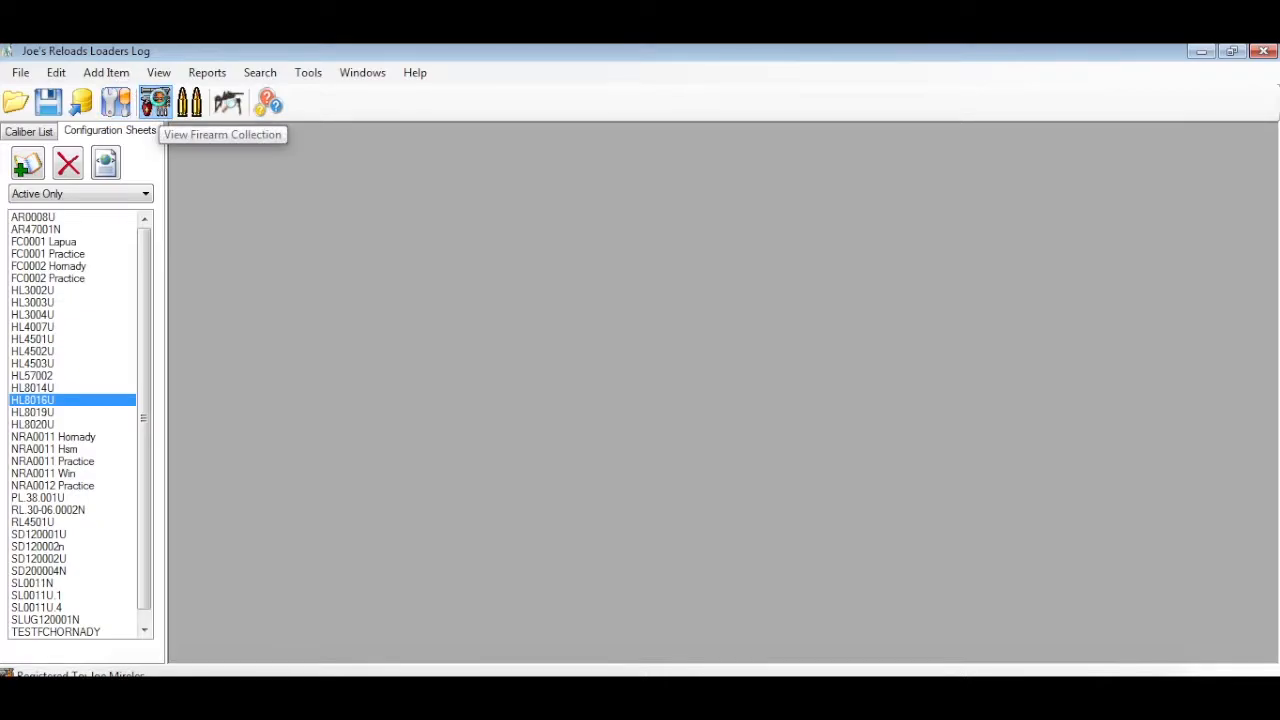
# Look over the firearm collection and the option for importing firearms from MGC, then close the collection
pyautogui.click(155, 102)
pyautogui.moveTo(606, 266); pyautogui.dragTo(547, 224)
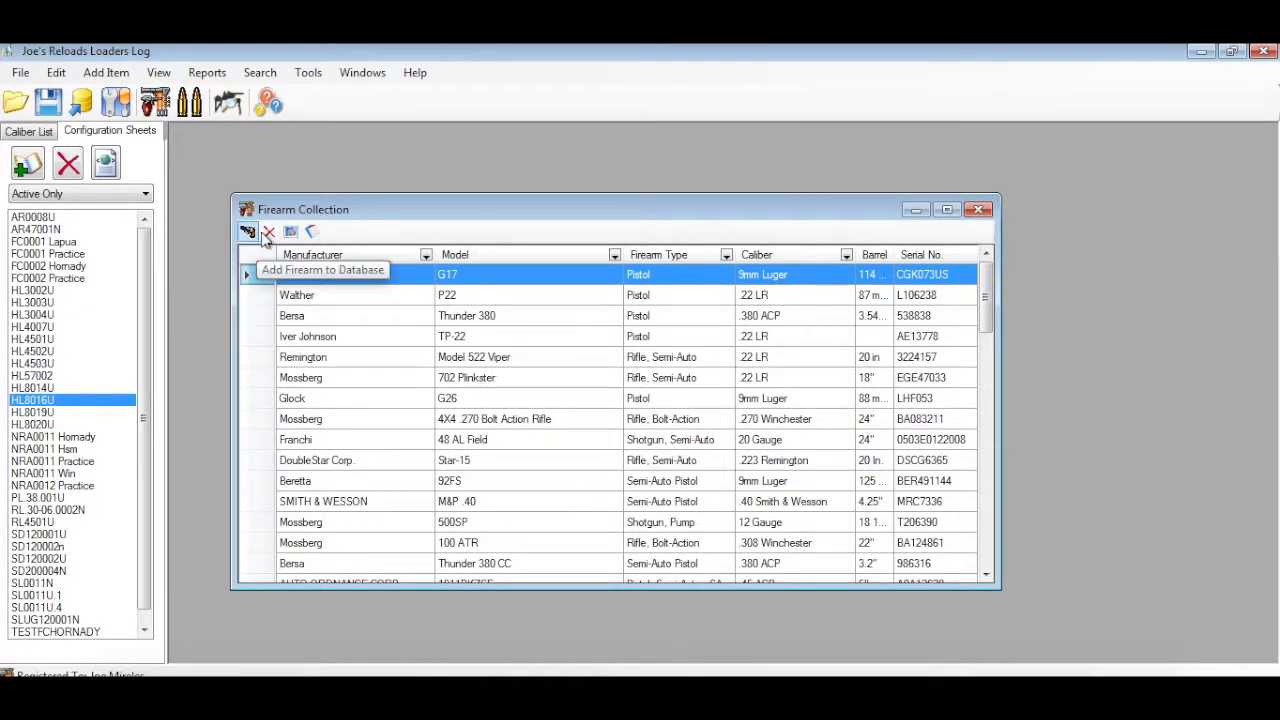
pyautogui.click(21, 74)
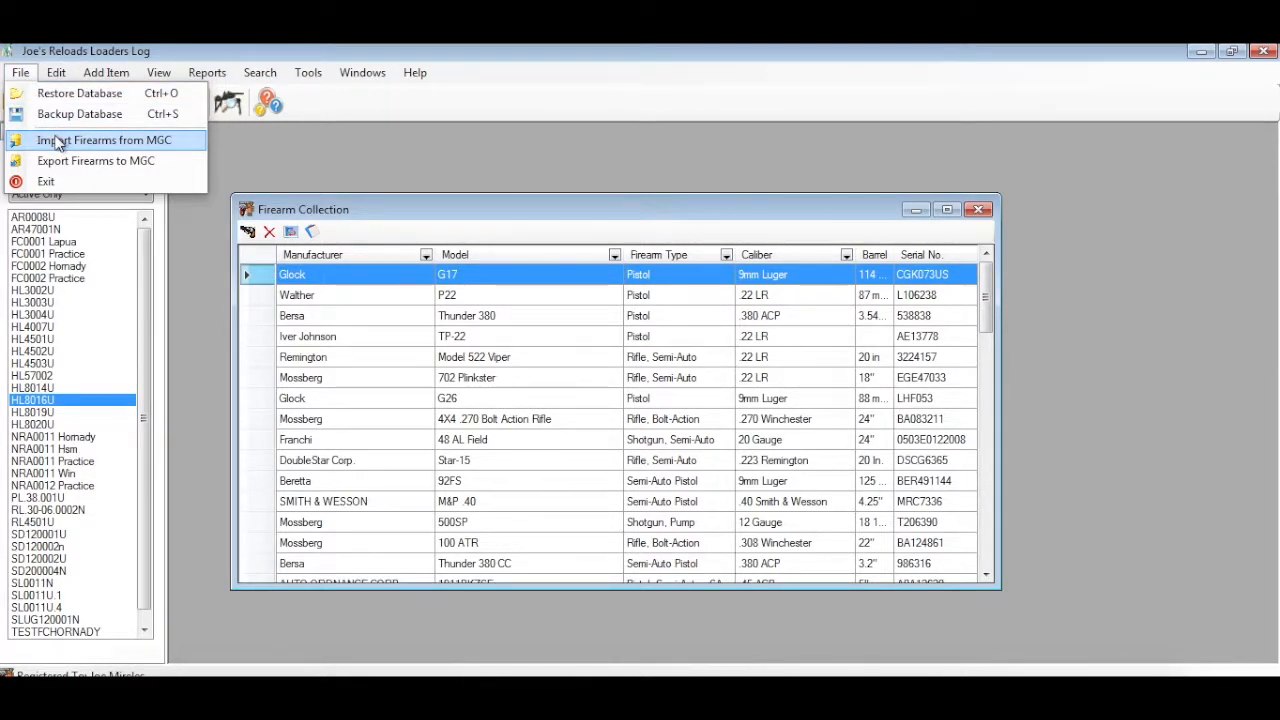
pyautogui.click(542, 217)
pyautogui.moveTo(985, 310); pyautogui.dragTo(994, 286)
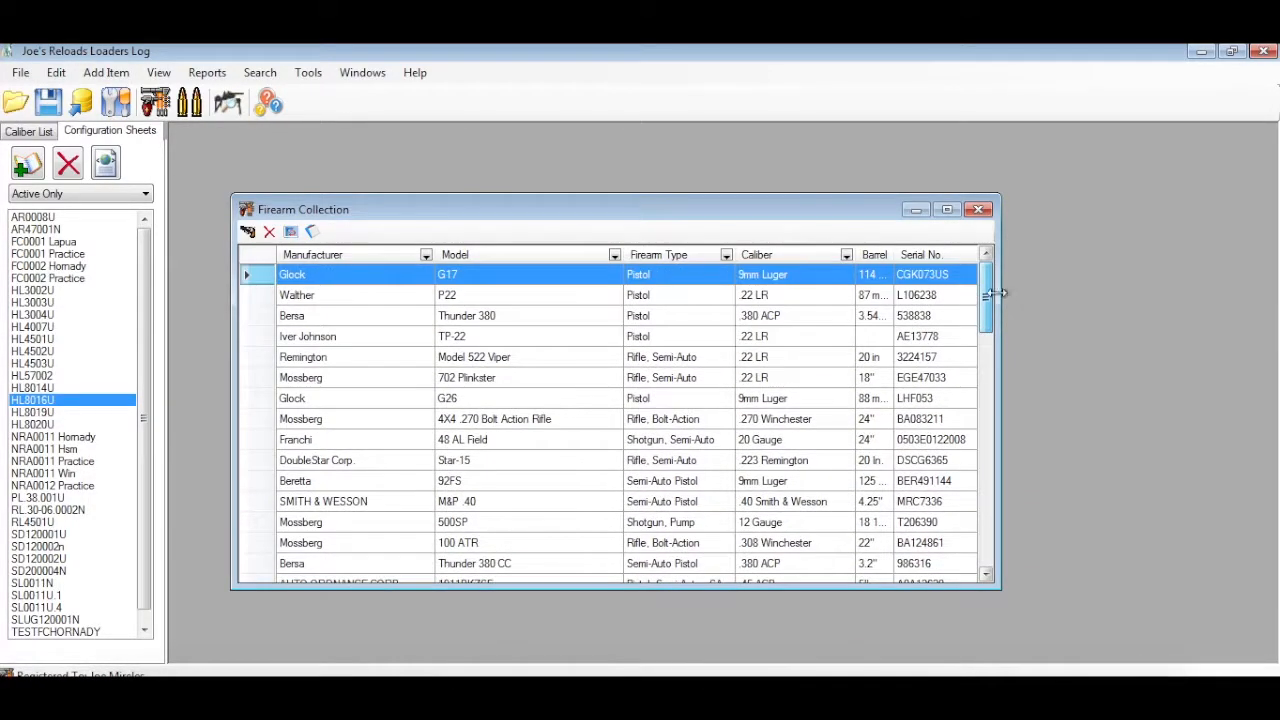
pyautogui.click(979, 210)
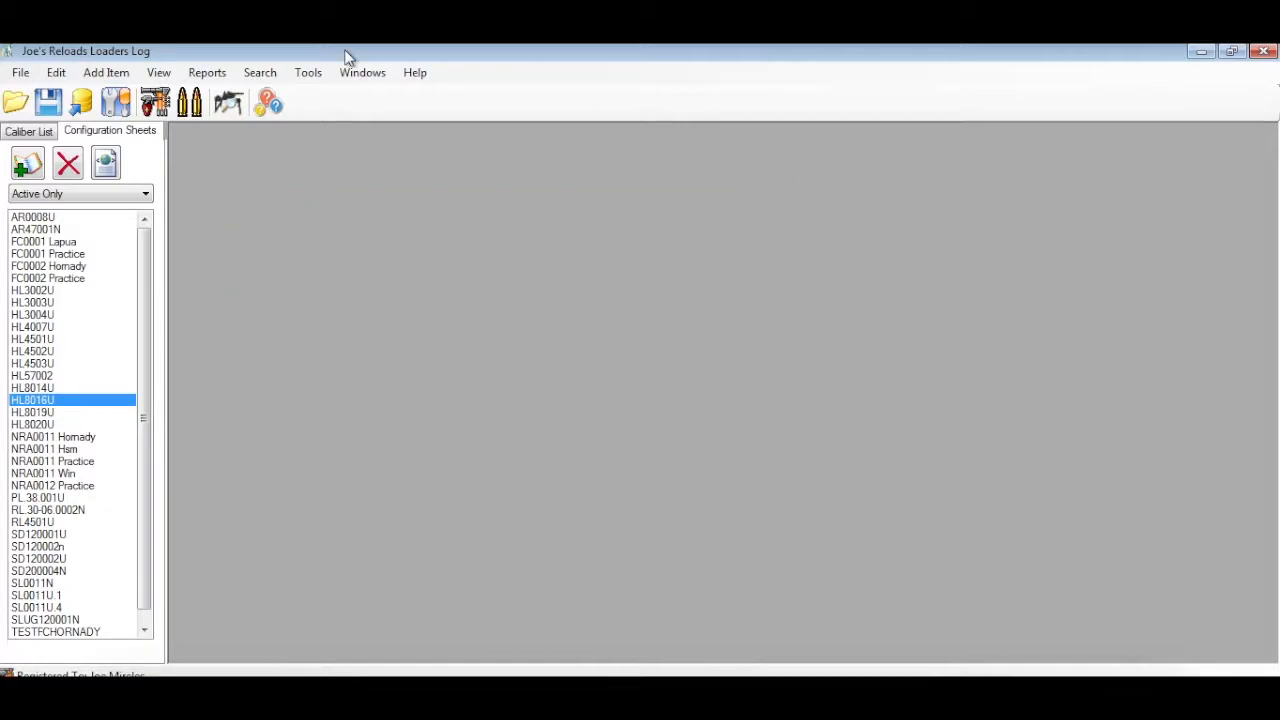
# Open the Loaders Log for rifles and pistols
pyautogui.click(207, 72)
pyautogui.moveTo(159, 72)
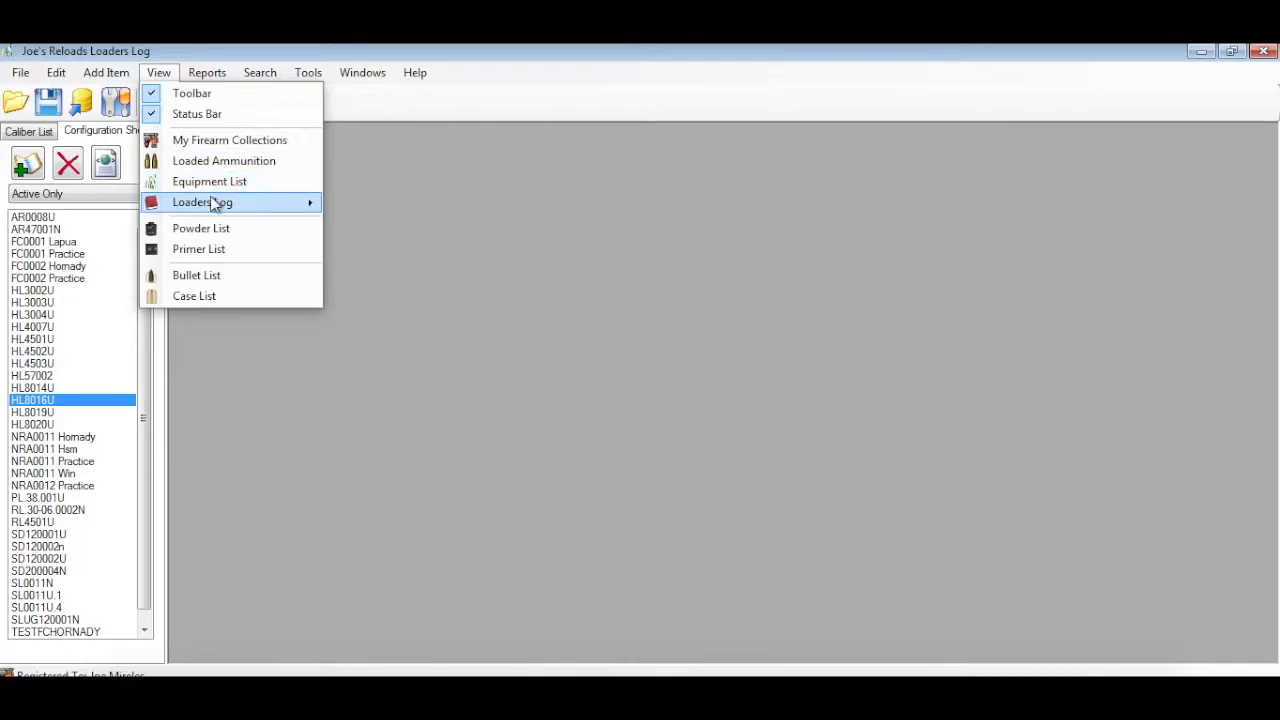
pyautogui.moveTo(214, 205)
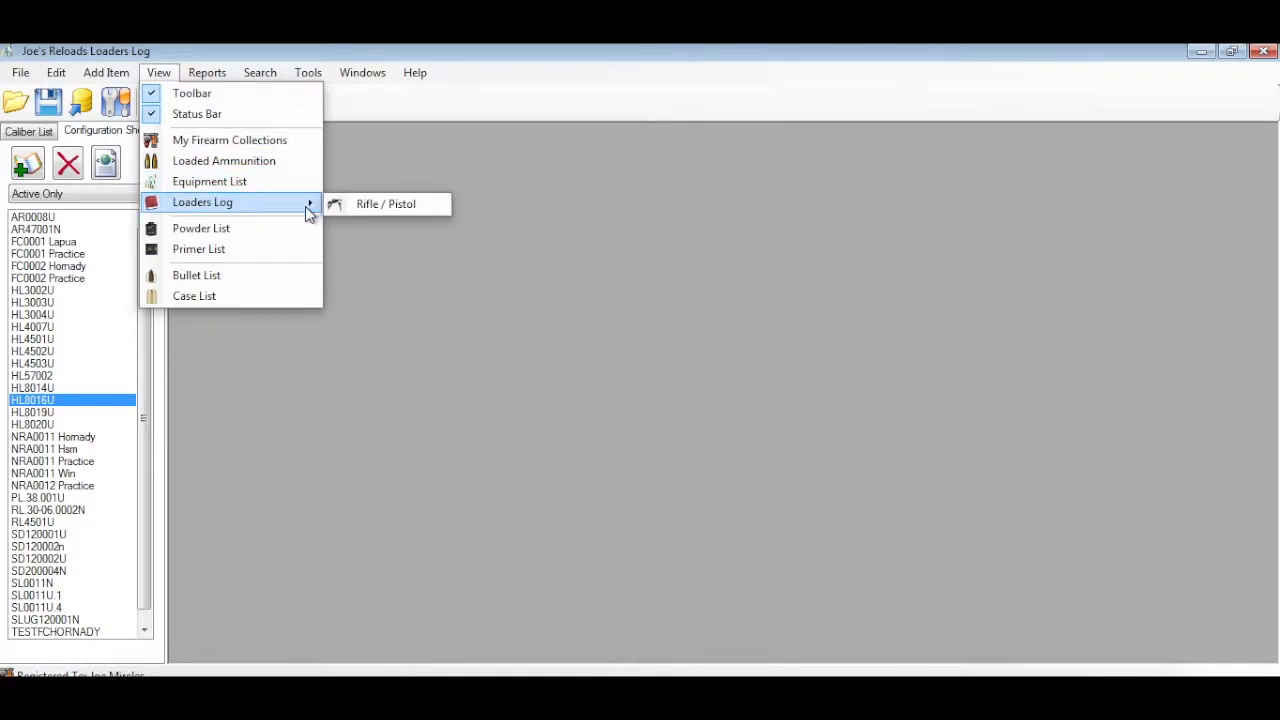
pyautogui.click(372, 206)
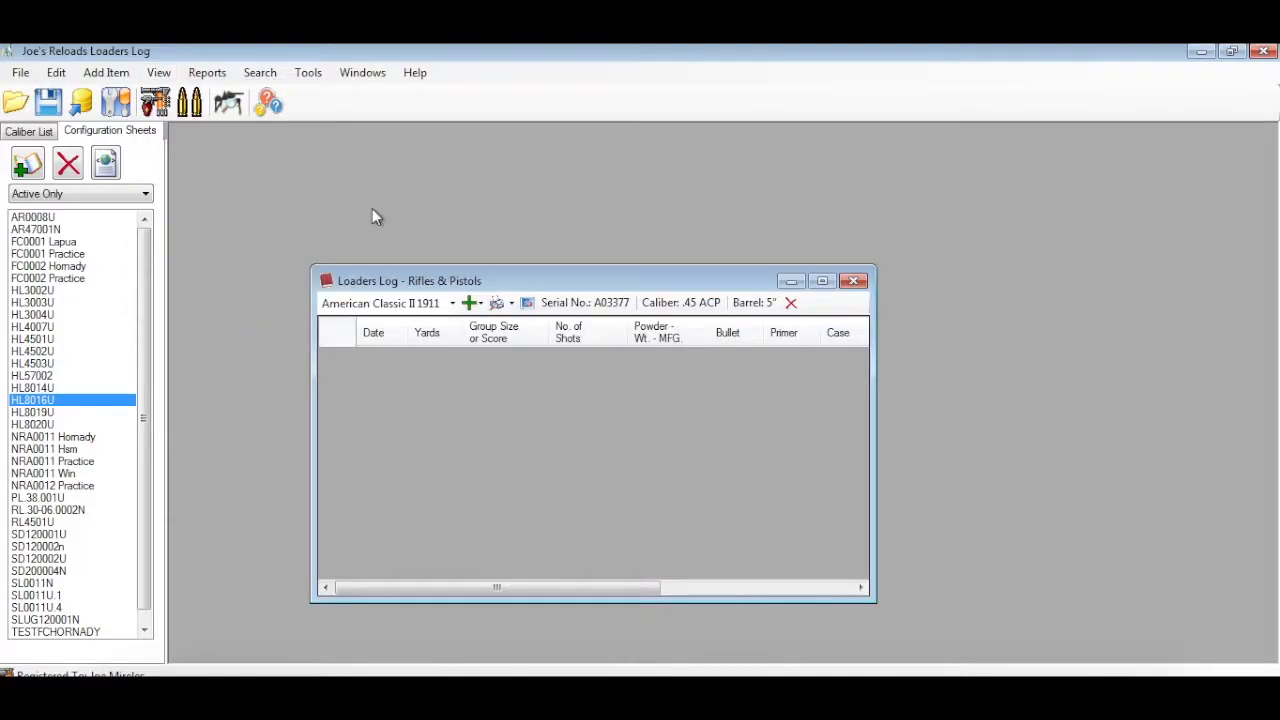
# Enlarge the Loaders Log window to fit more columns and show the entries for the Glock G17
pyautogui.moveTo(425, 281); pyautogui.dragTo(331, 156)
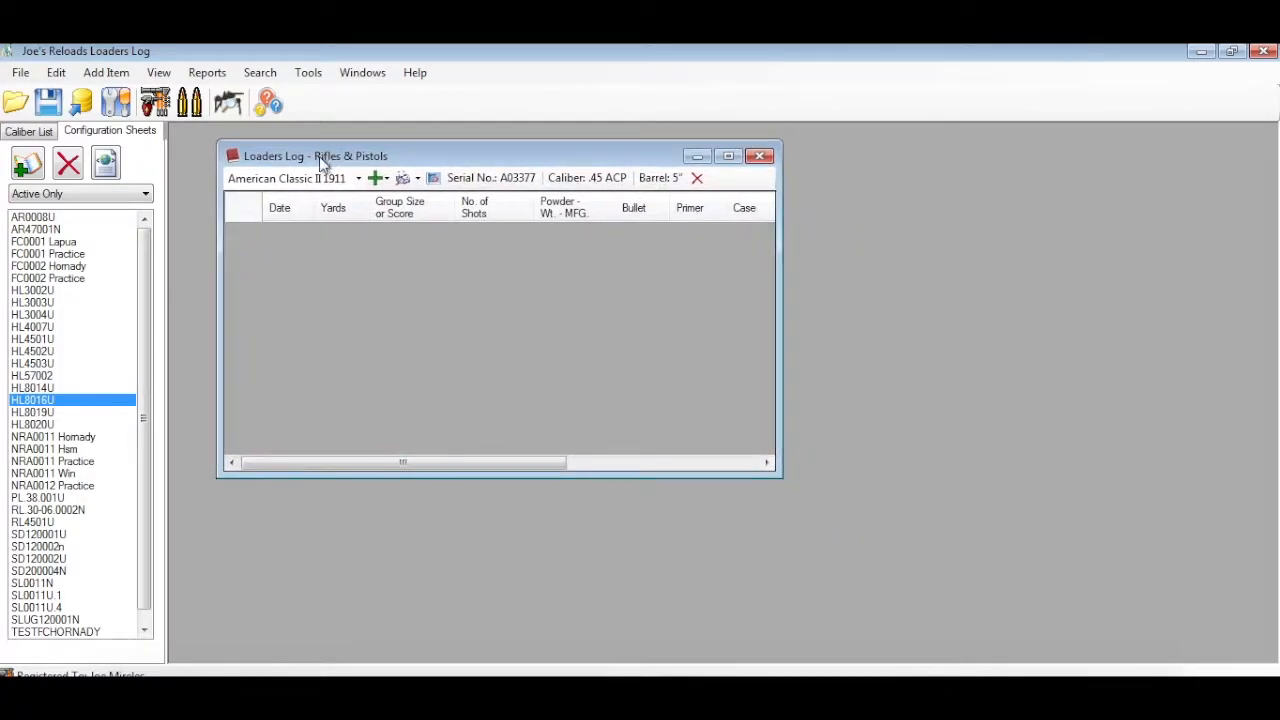
pyautogui.moveTo(779, 477); pyautogui.dragTo(1138, 570)
pyautogui.click(358, 178)
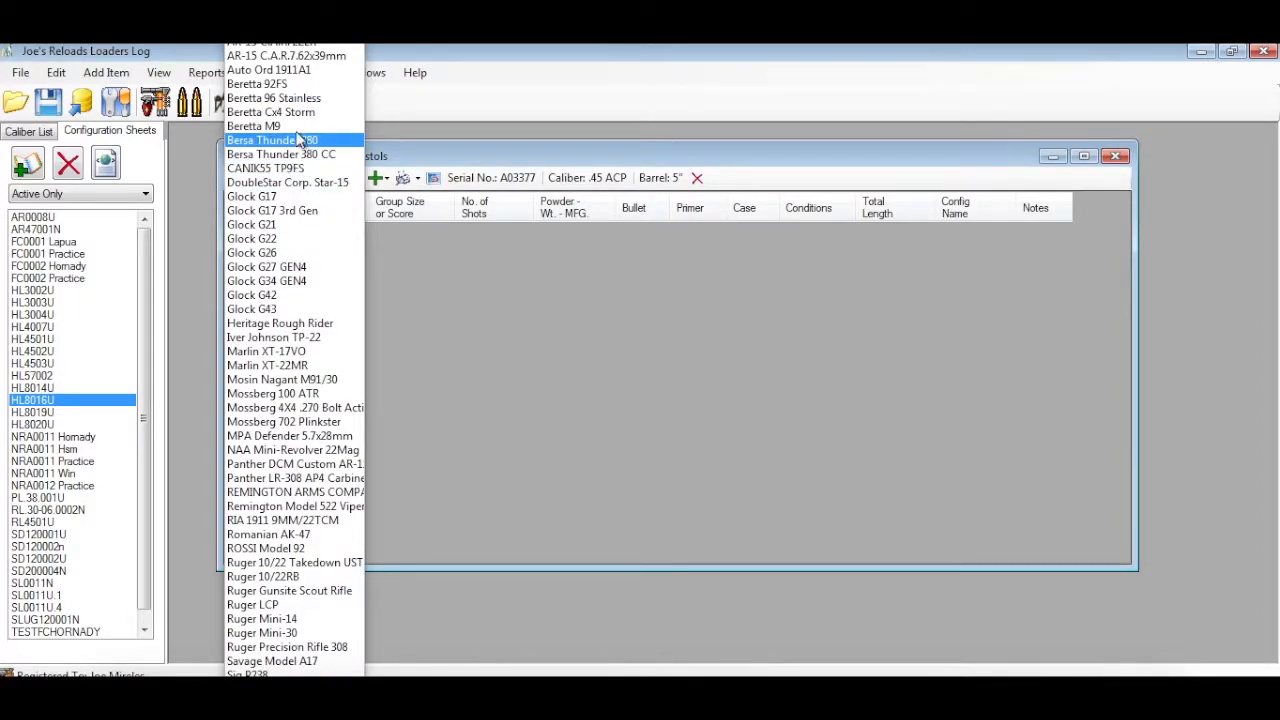
pyautogui.click(284, 200)
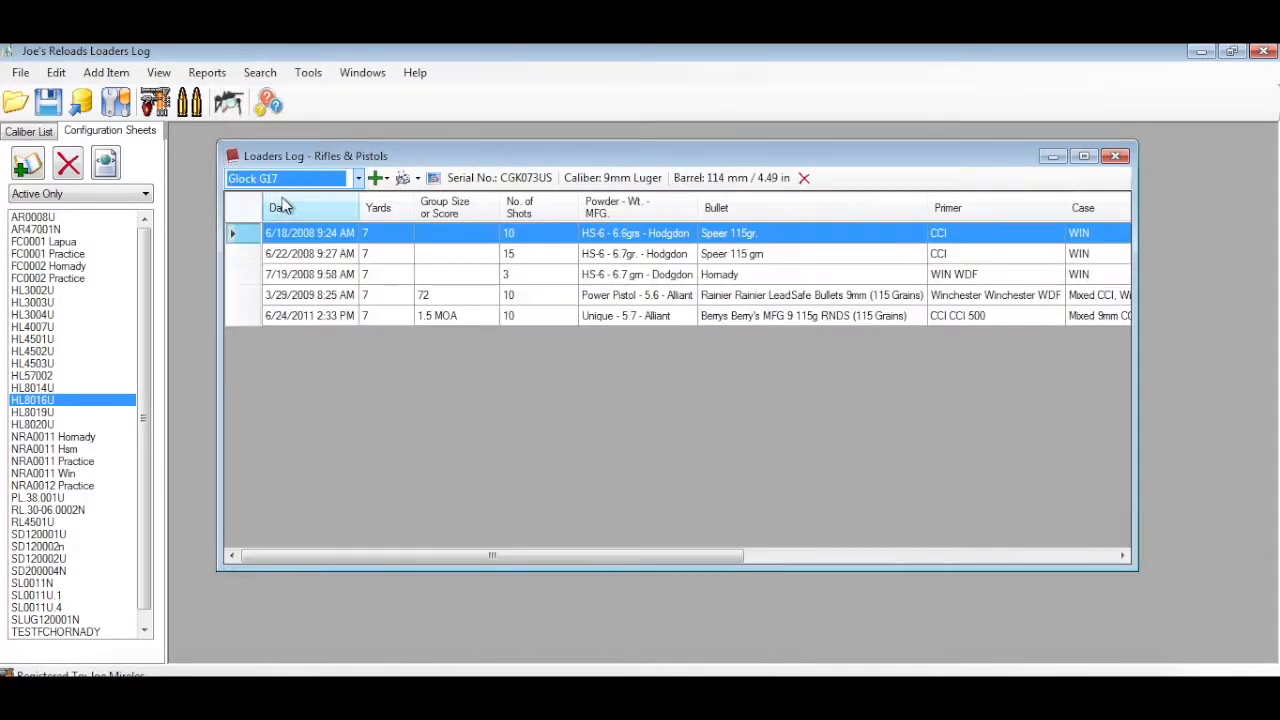
pyautogui.moveTo(415, 160); pyautogui.dragTo(386, 159)
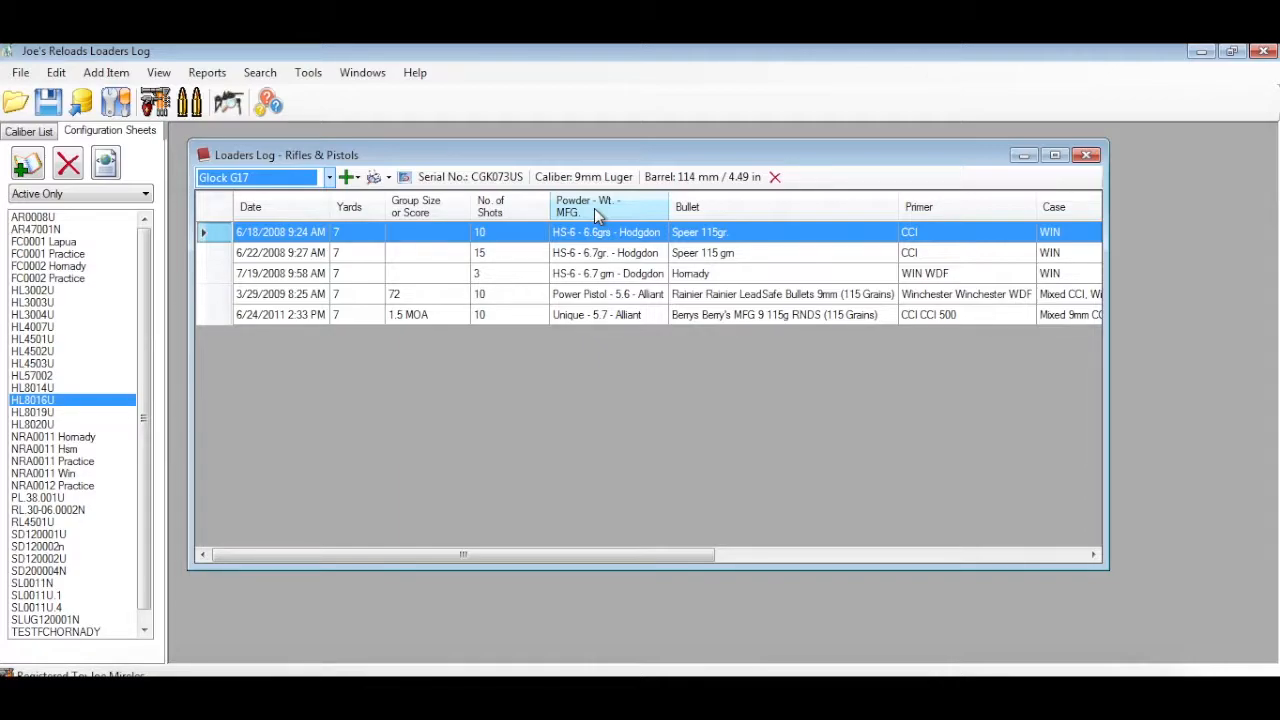
# Examine the Glock G17 log entries, including their powder, conditions, configuration names and notes
pyautogui.click(627, 261)
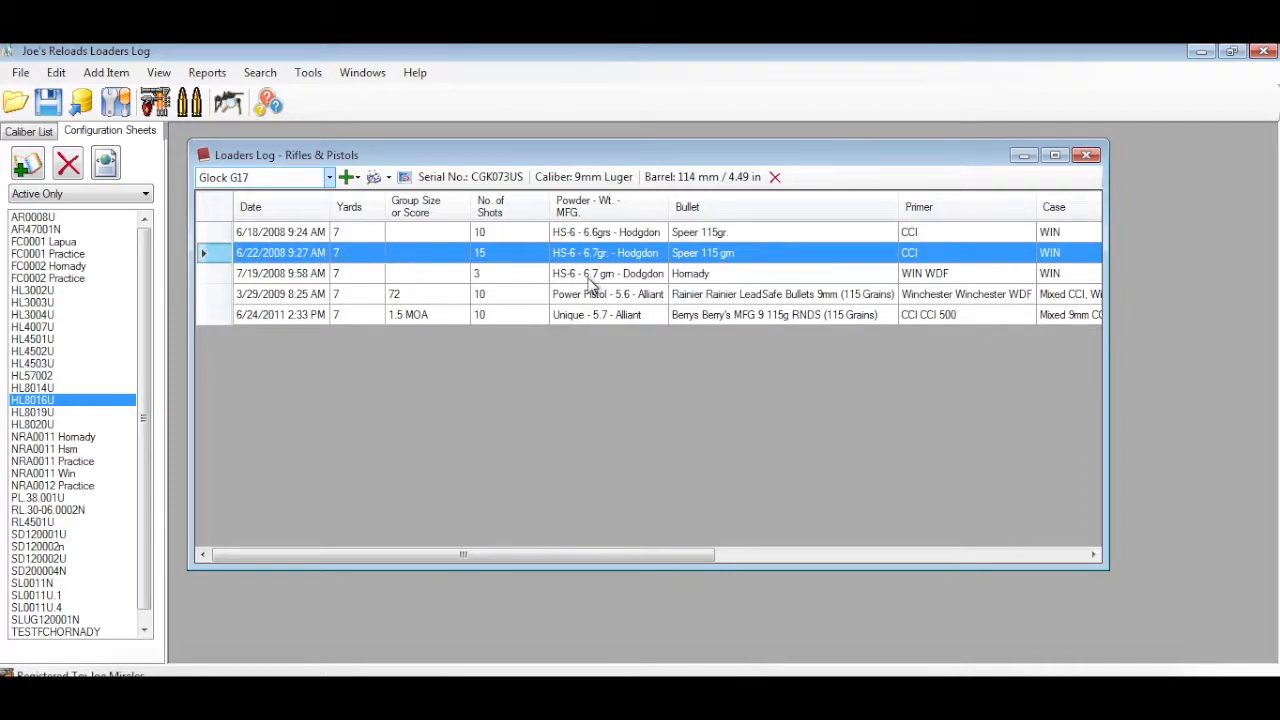
pyautogui.moveTo(685, 552); pyautogui.dragTo(1040, 520)
pyautogui.click(860, 276)
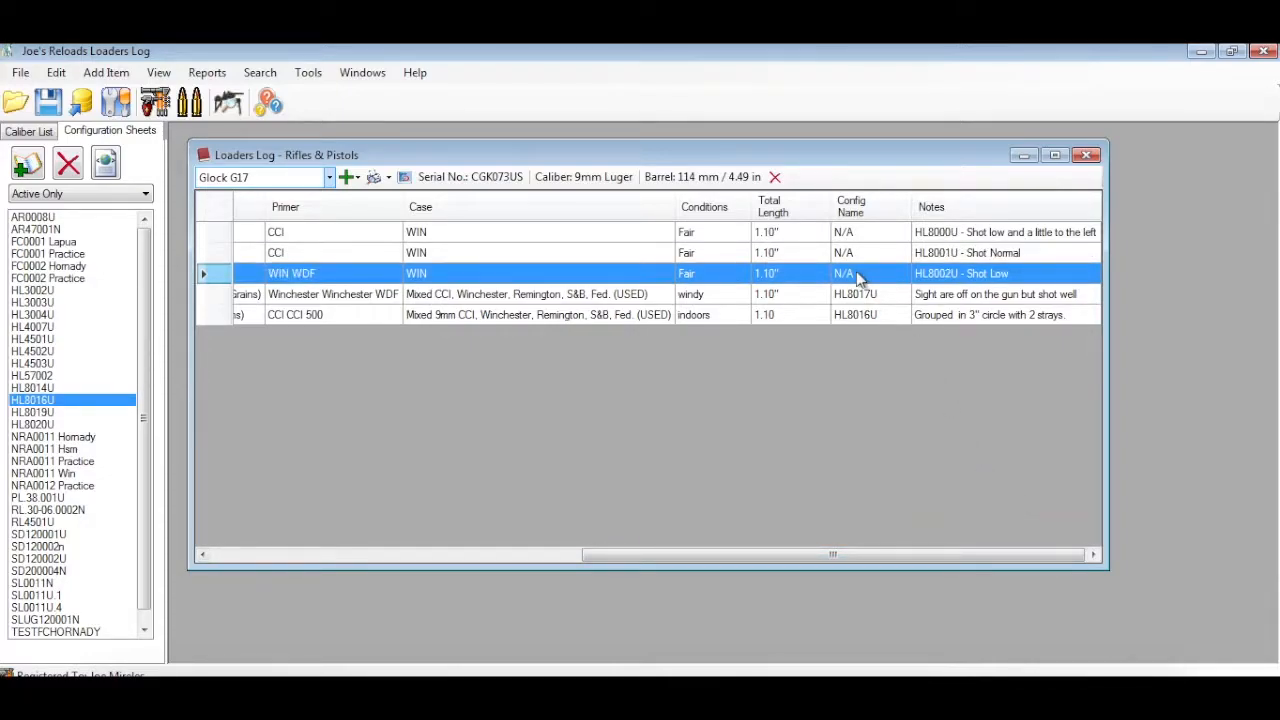
pyautogui.click(862, 296)
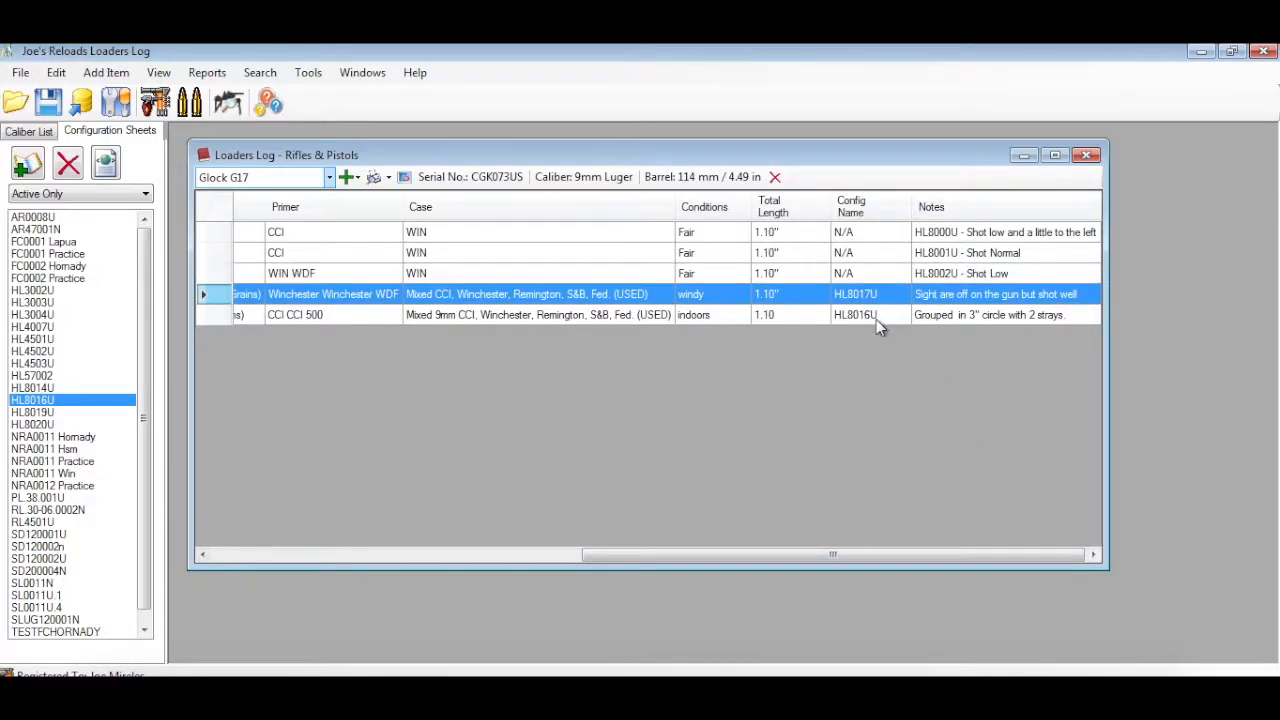
pyautogui.click(876, 317)
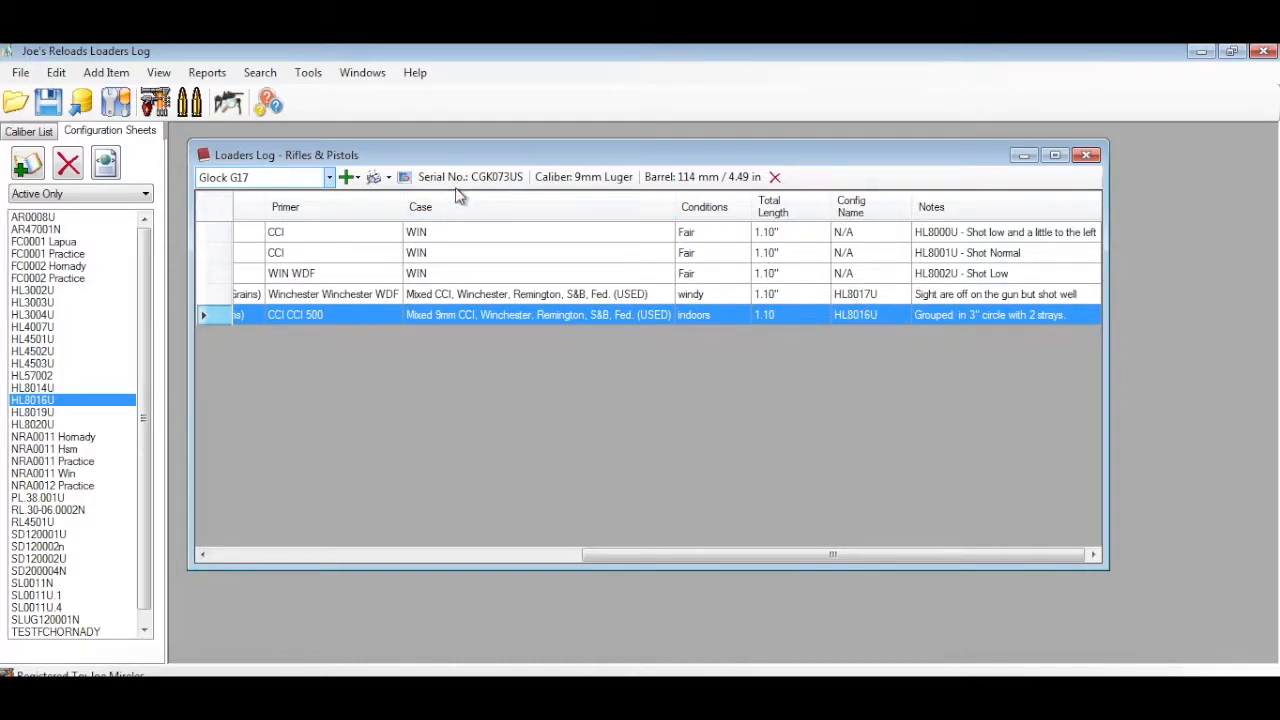
# Look over the fields of the manual log entry form for the Glock G17, then close it without adding anything
pyautogui.click(356, 178)
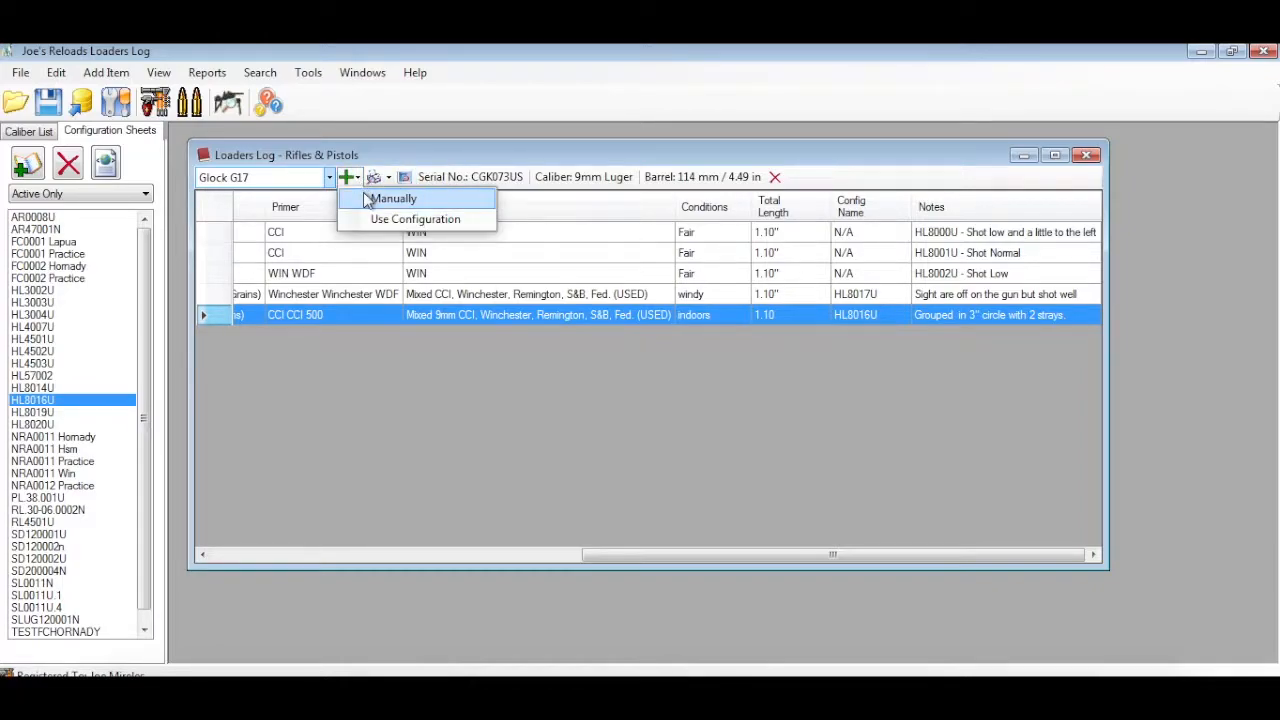
pyautogui.click(366, 199)
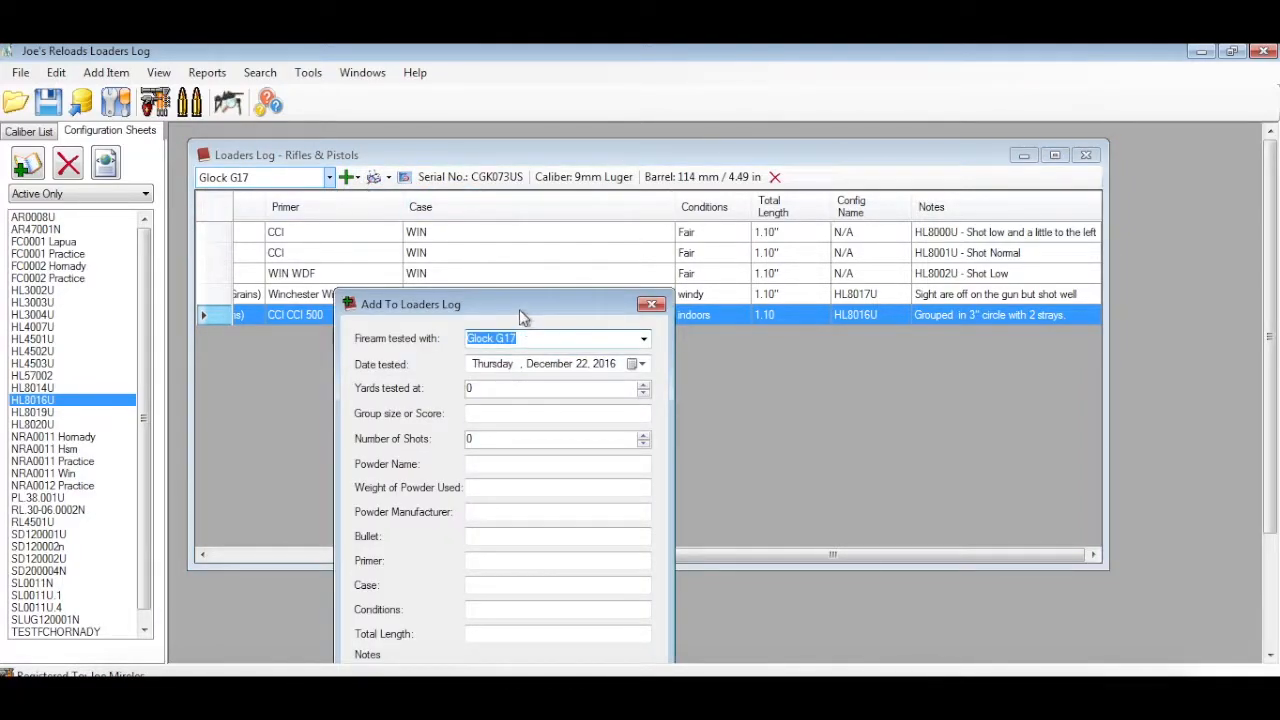
pyautogui.moveTo(517, 297); pyautogui.dragTo(500, 230)
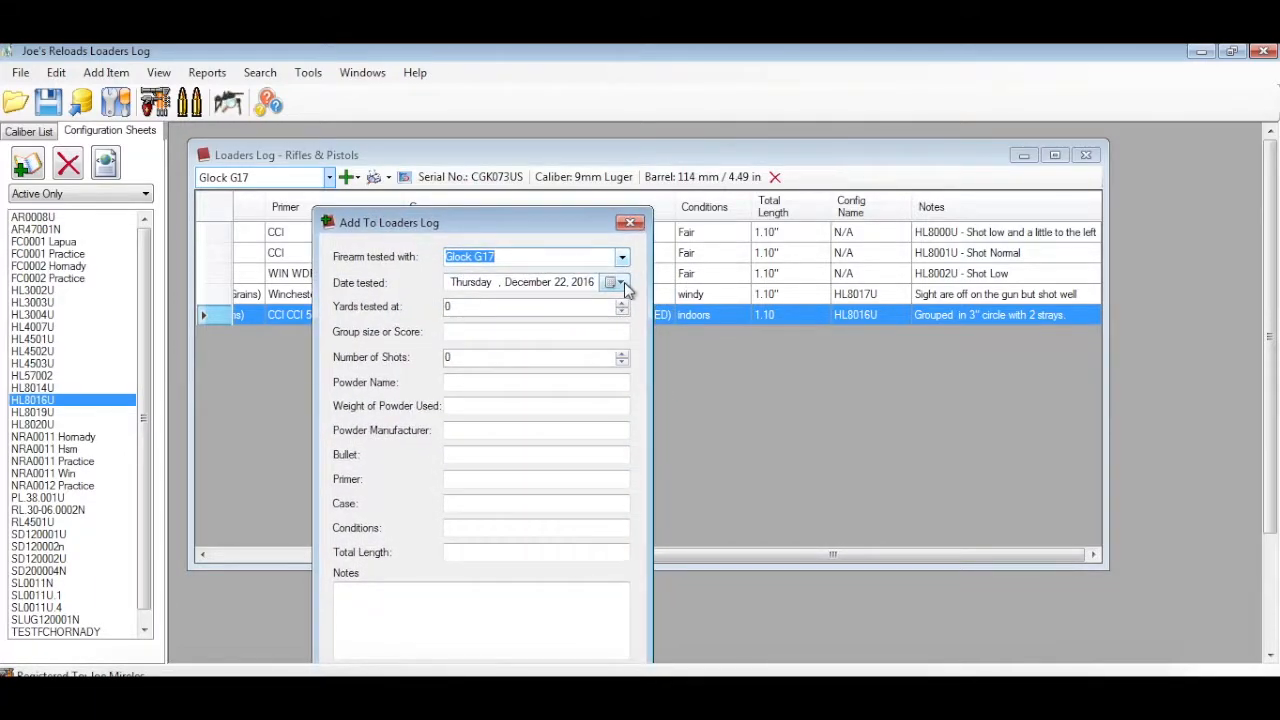
pyautogui.moveTo(565, 222); pyautogui.dragTo(576, 175)
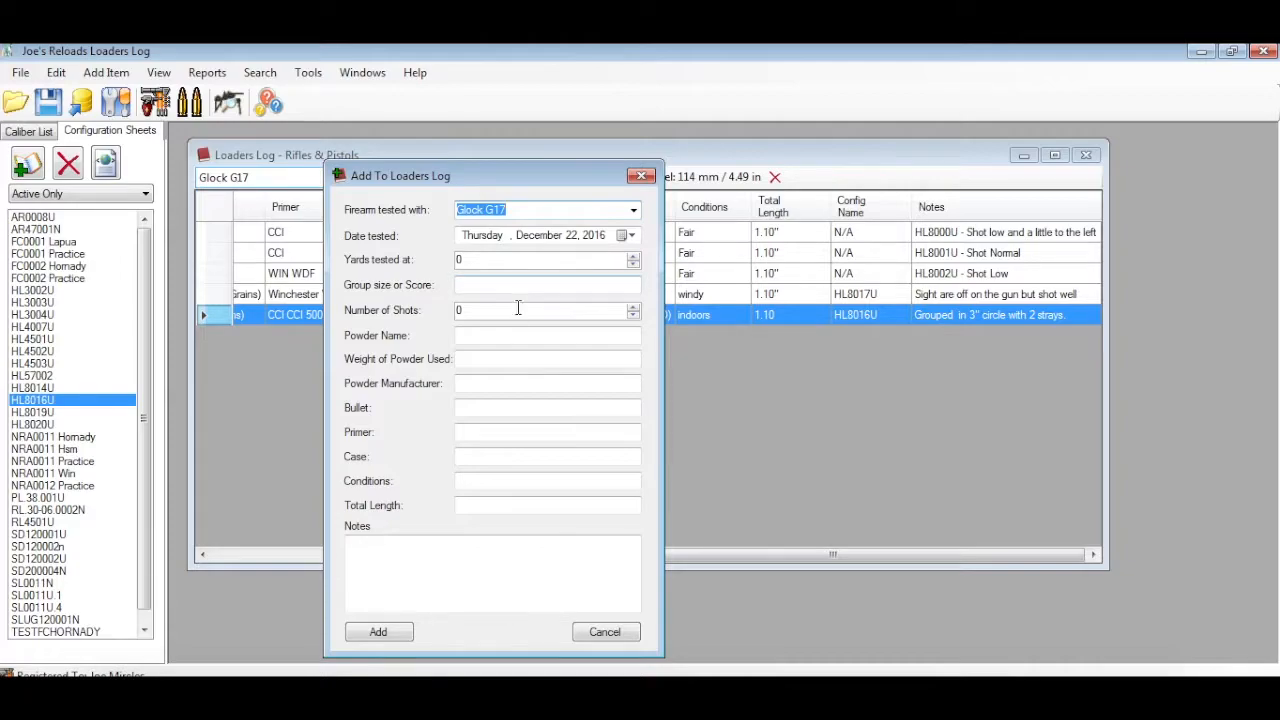
pyautogui.click(472, 362)
pyautogui.click(480, 385)
pyautogui.click(480, 432)
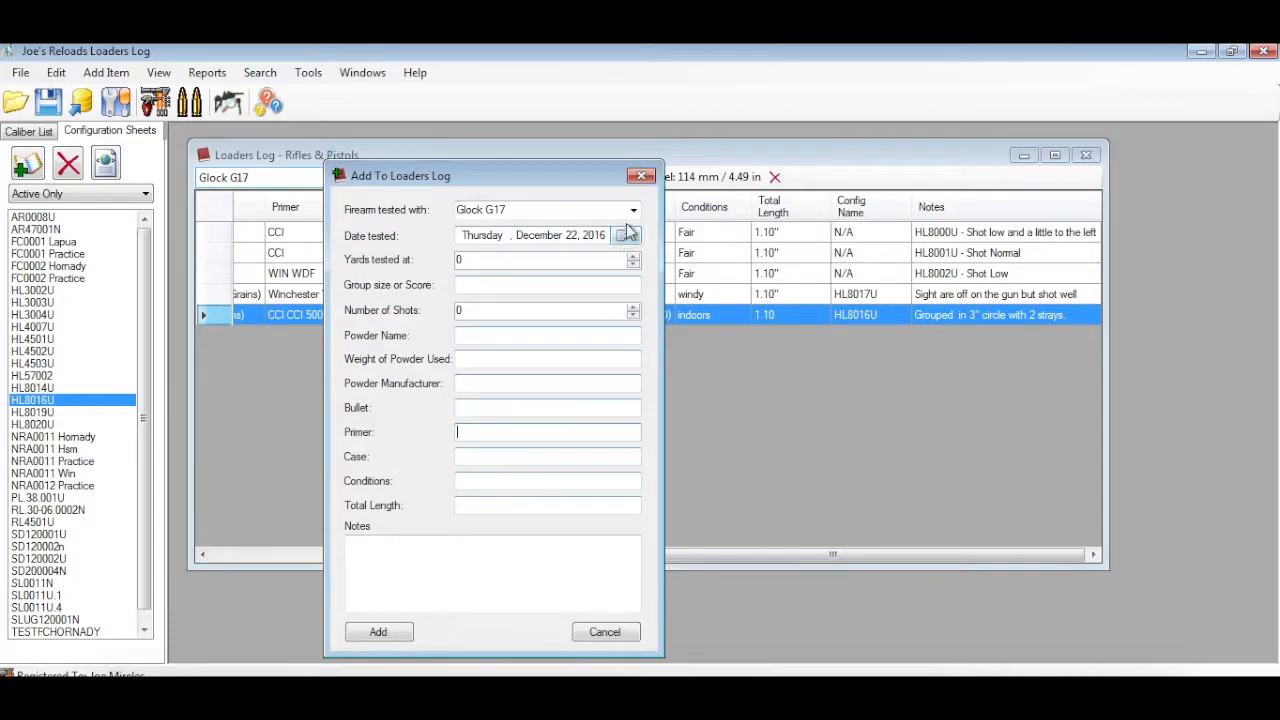
pyautogui.click(641, 177)
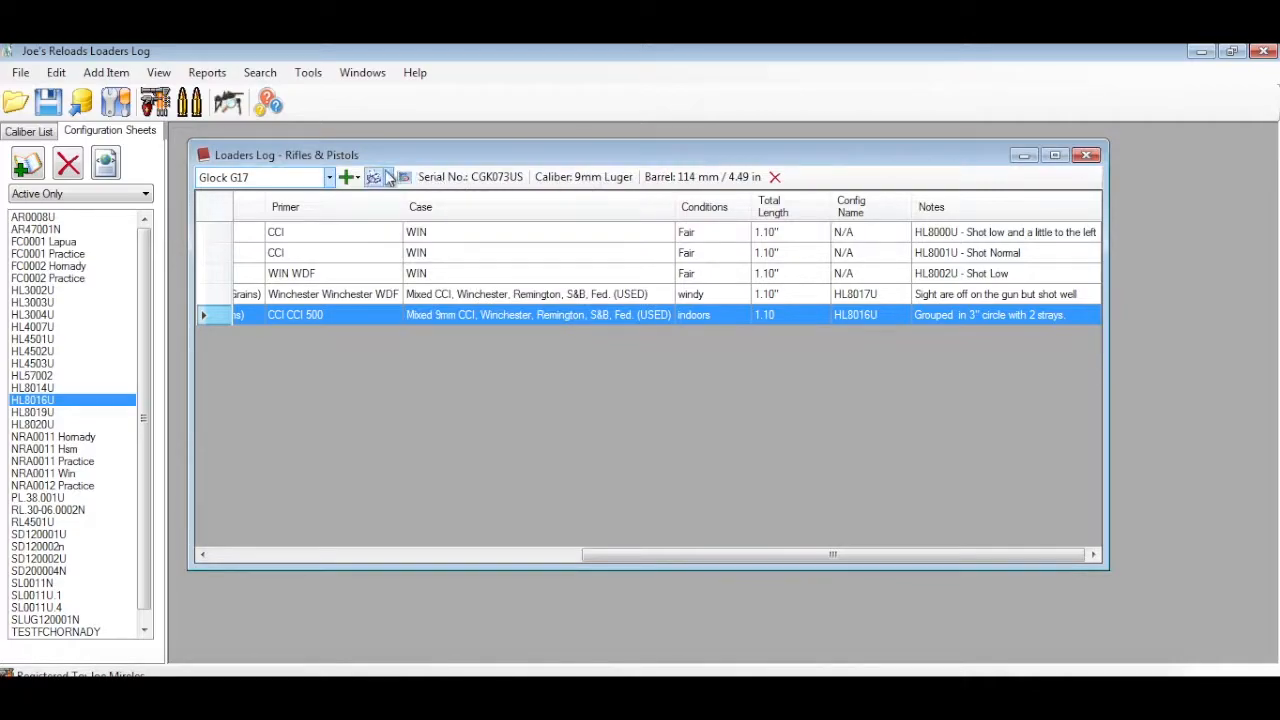
# Start a configuration-based log entry and choose AR-15 C.A.R. 7.62x39mm as the firearm tested
pyautogui.click(358, 179)
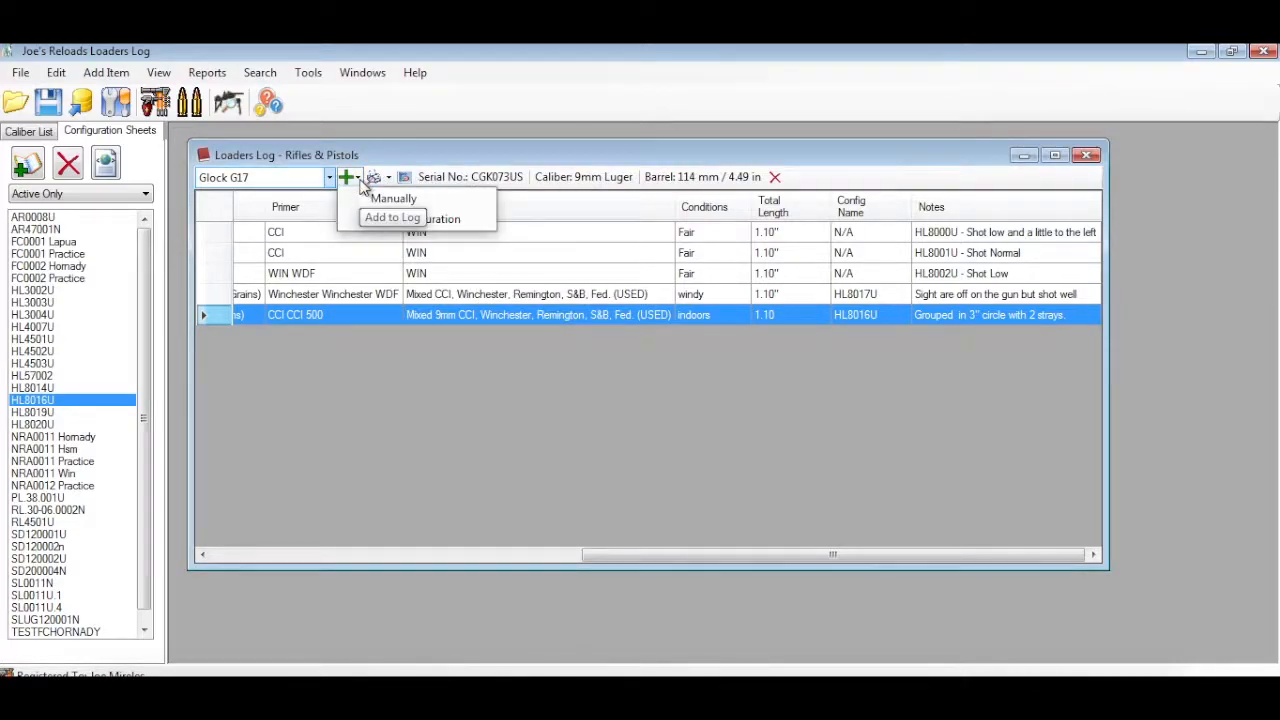
pyautogui.click(455, 220)
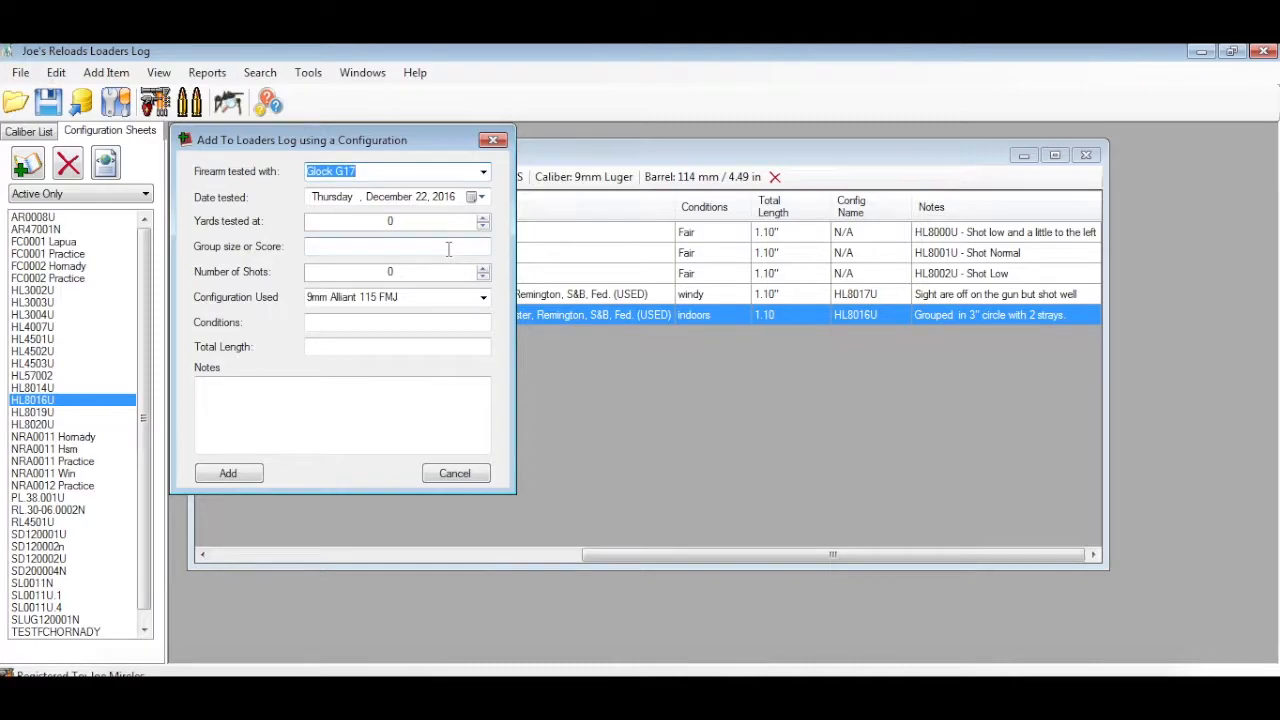
pyautogui.click(485, 297)
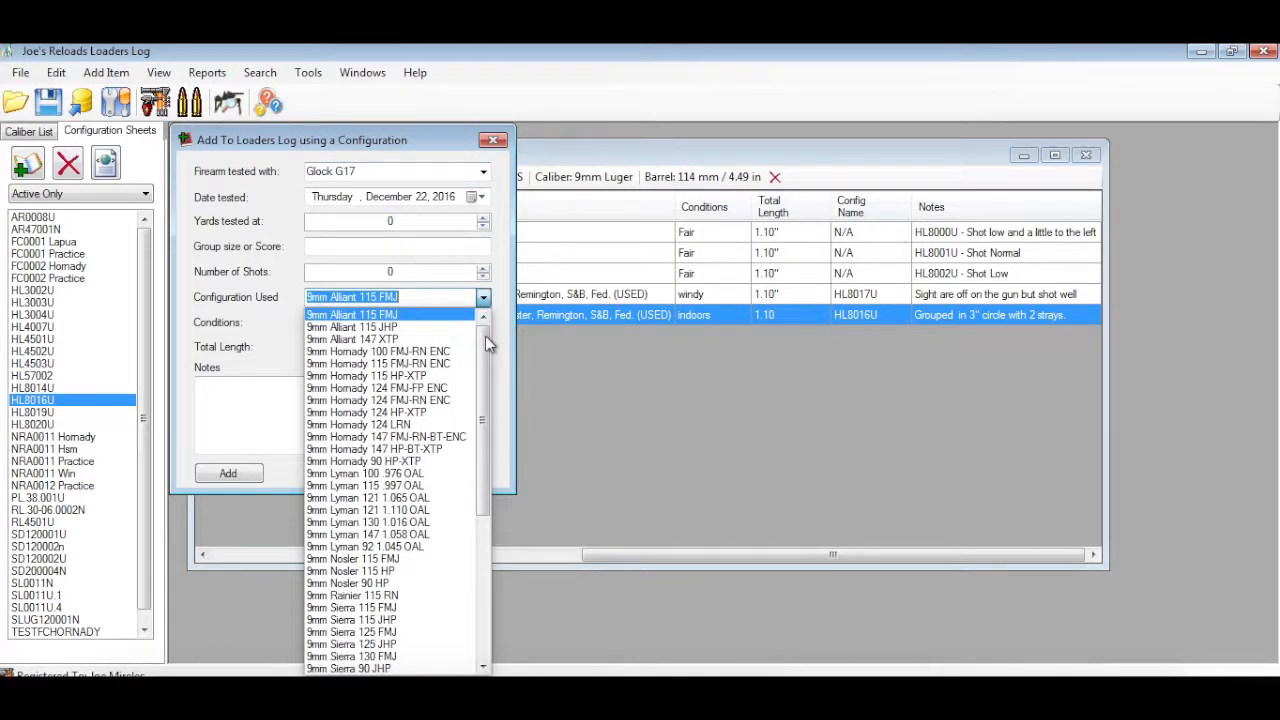
pyautogui.click(483, 173)
pyautogui.click(483, 173)
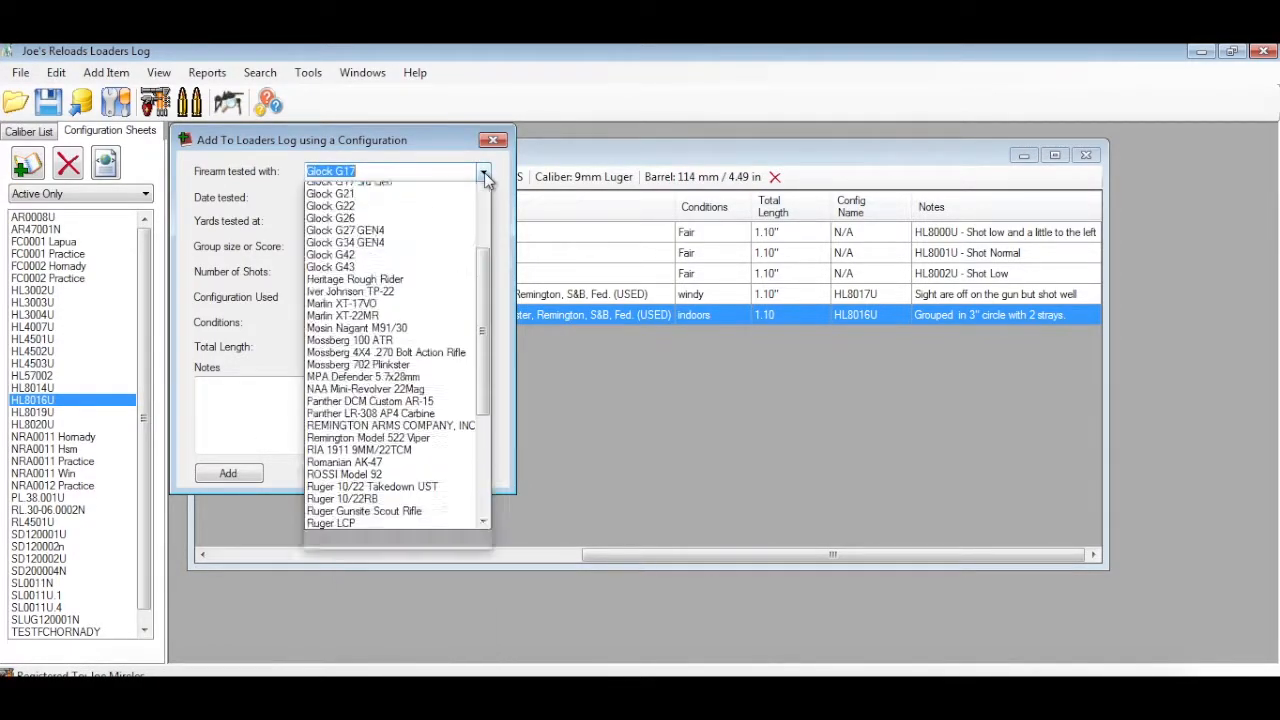
pyautogui.moveTo(484, 290); pyautogui.dragTo(484, 210)
pyautogui.click(412, 202)
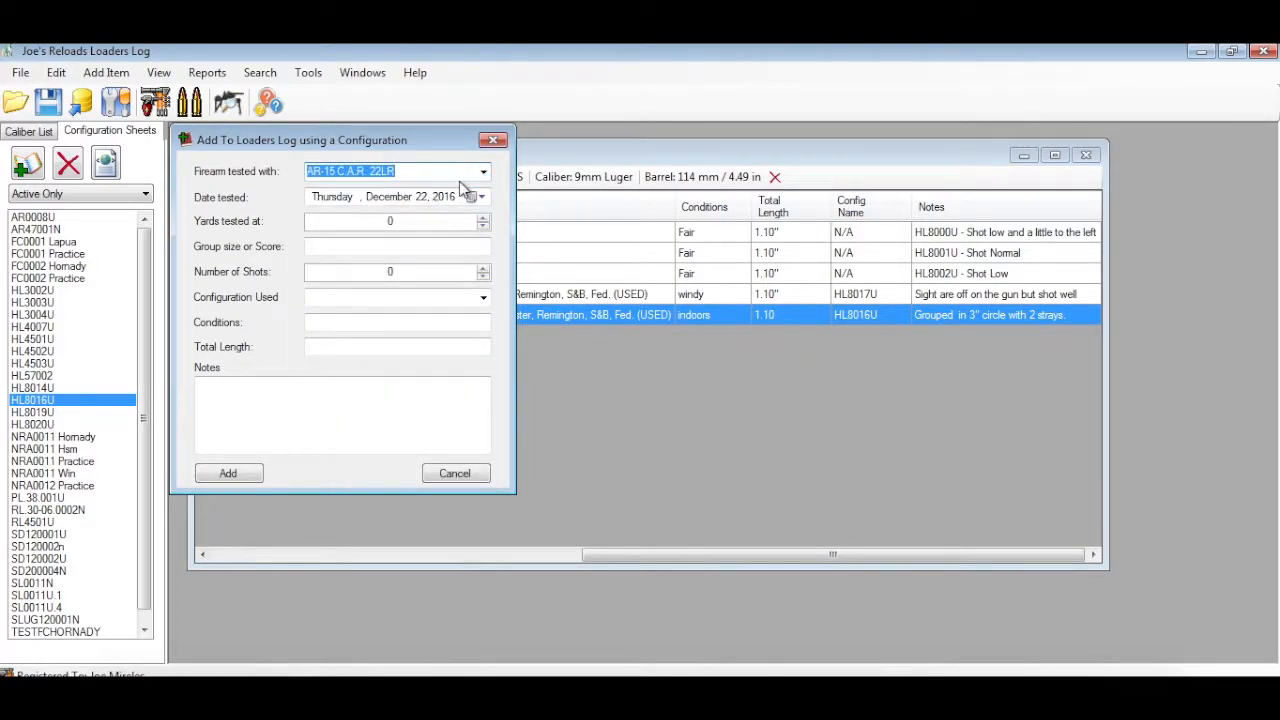
pyautogui.click(483, 173)
pyautogui.click(468, 201)
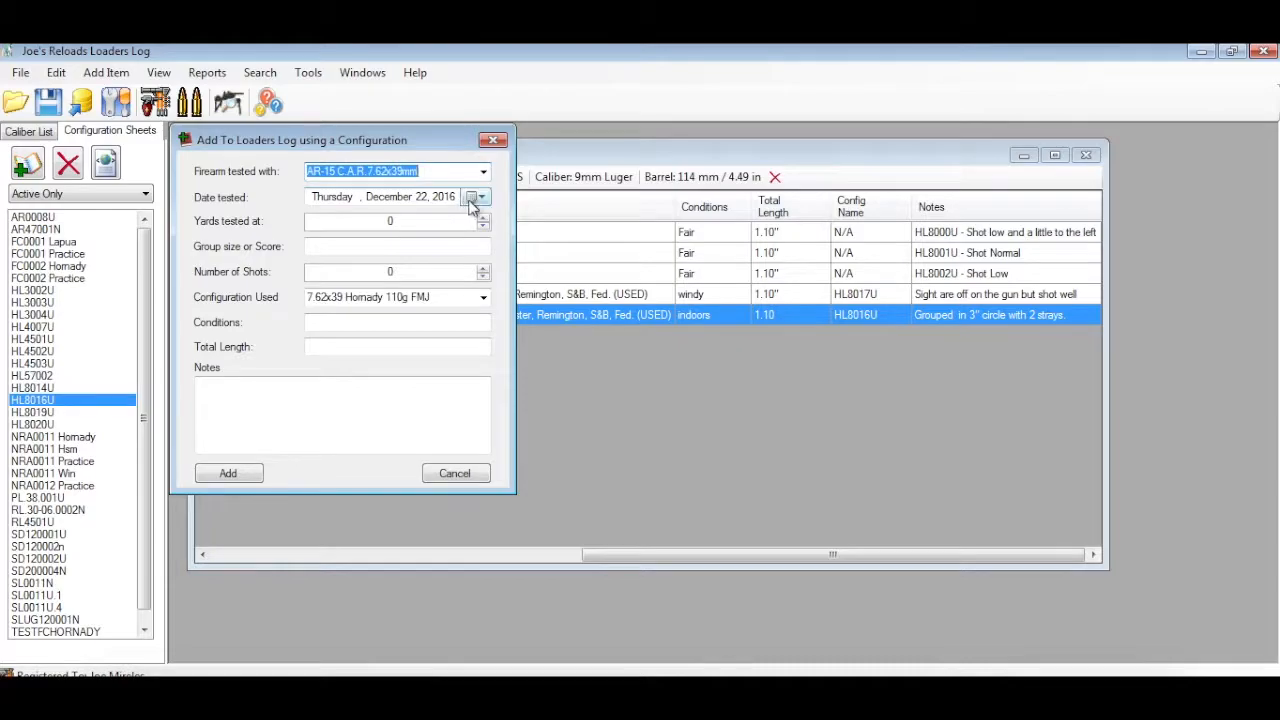
# Choose 7.62x39 Hornady 123g SP as the configuration used for the log entry
pyautogui.click(483, 298)
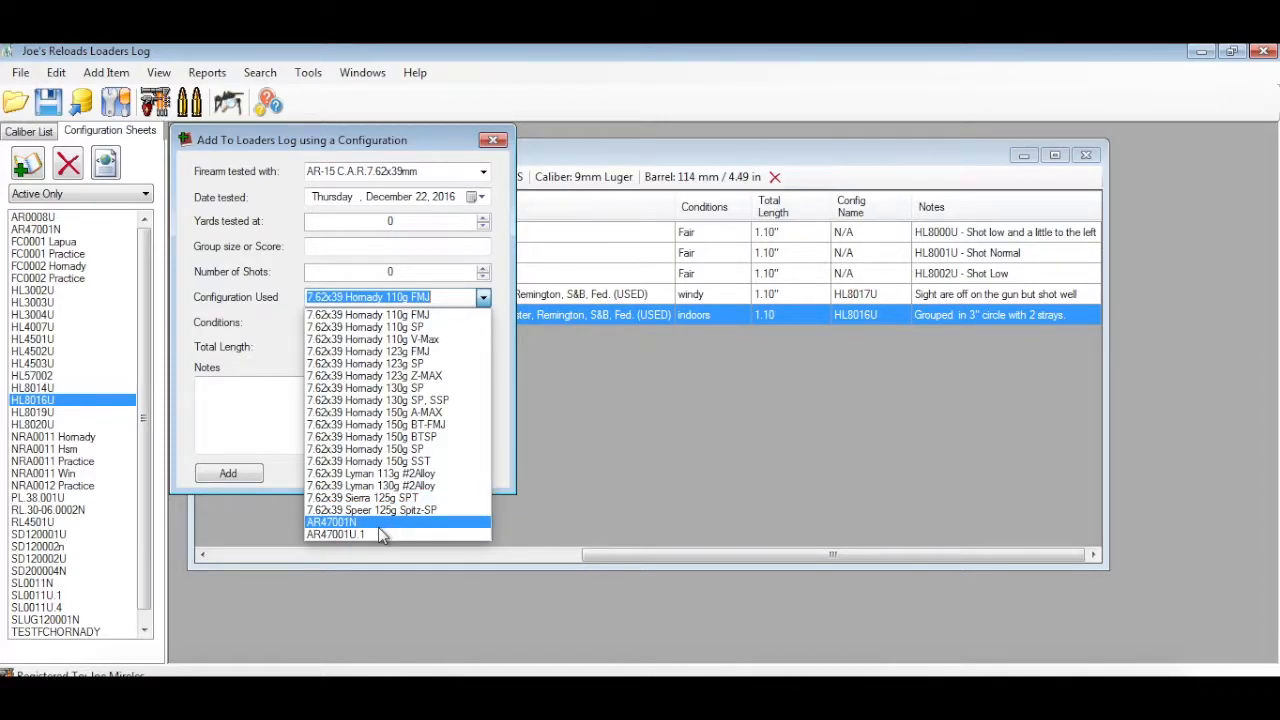
pyautogui.click(263, 270)
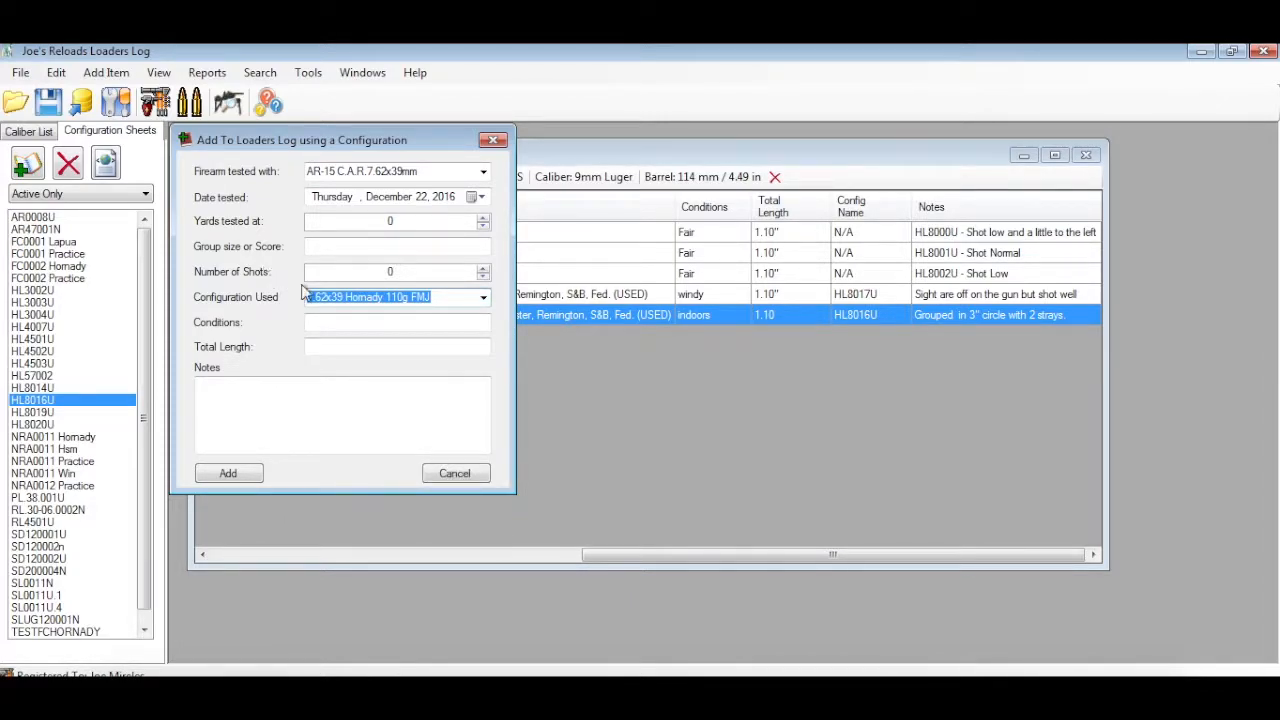
pyautogui.click(480, 303)
pyautogui.click(362, 350)
pyautogui.click(349, 322)
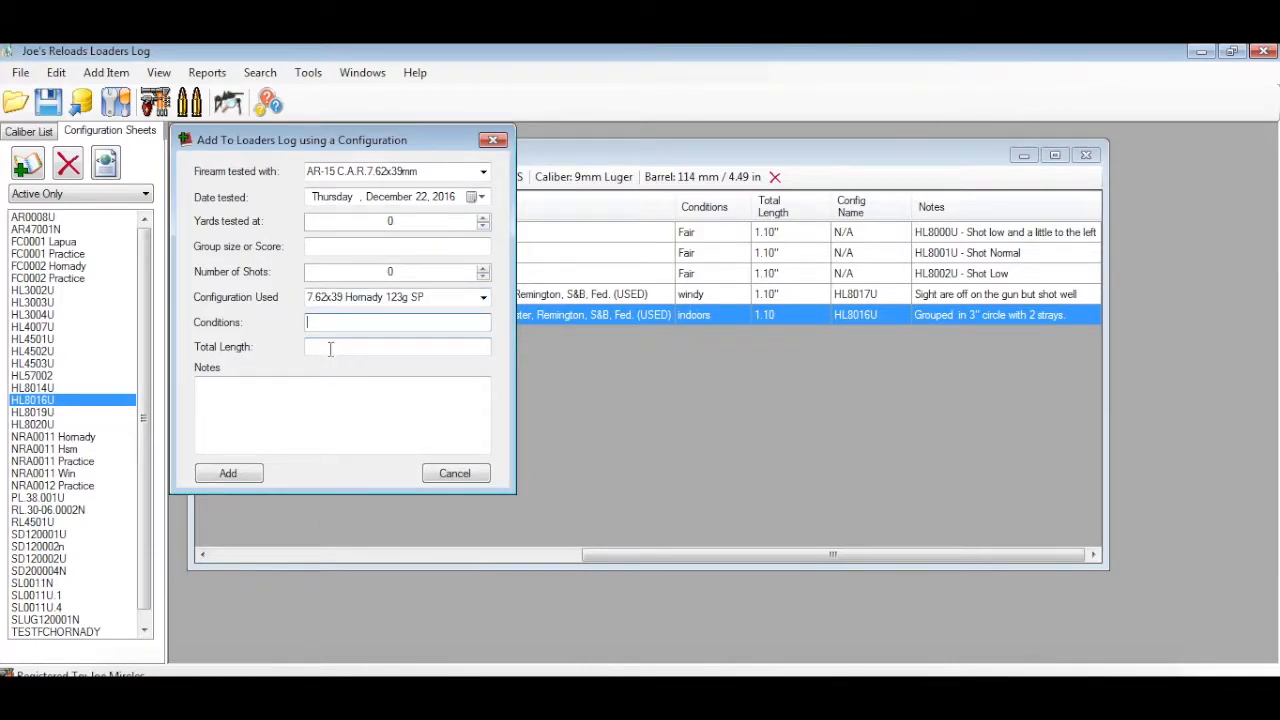
pyautogui.click(320, 390)
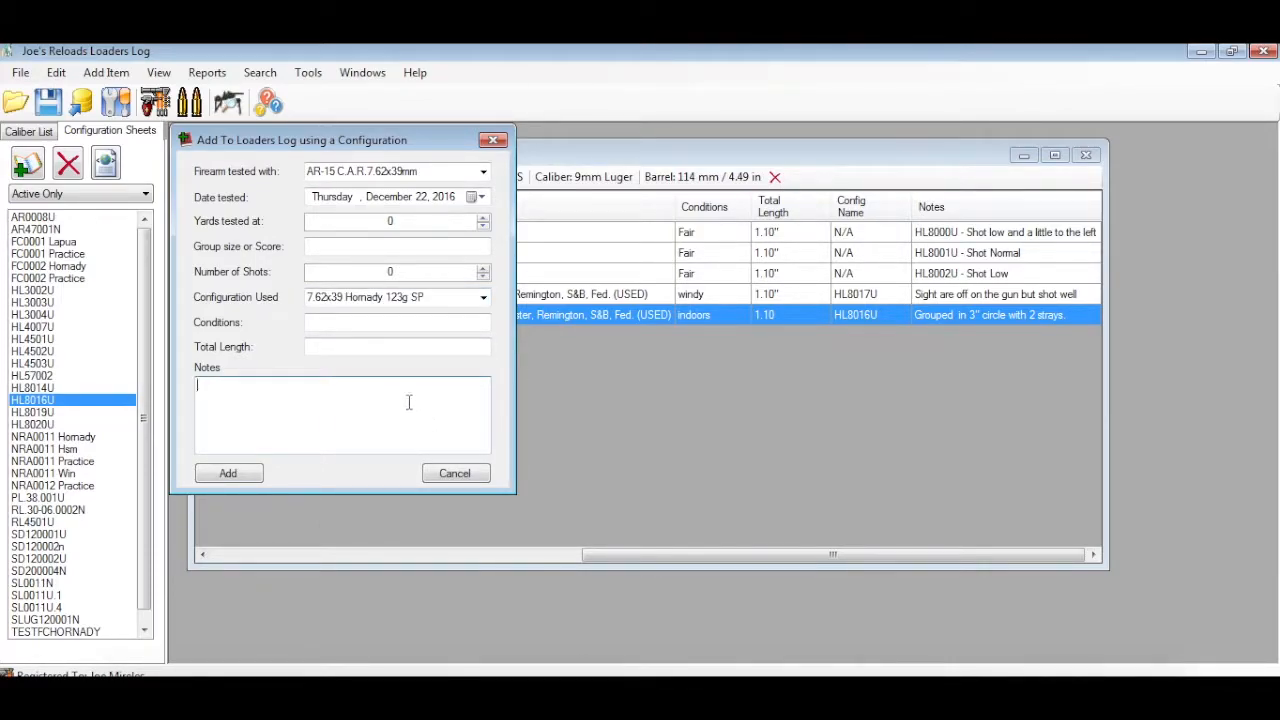
# Enter 40 yards tested, a group size or score of 10, 10 shots, and n/a as the conditions
pyautogui.click(357, 219)
pyautogui.click(354, 246)
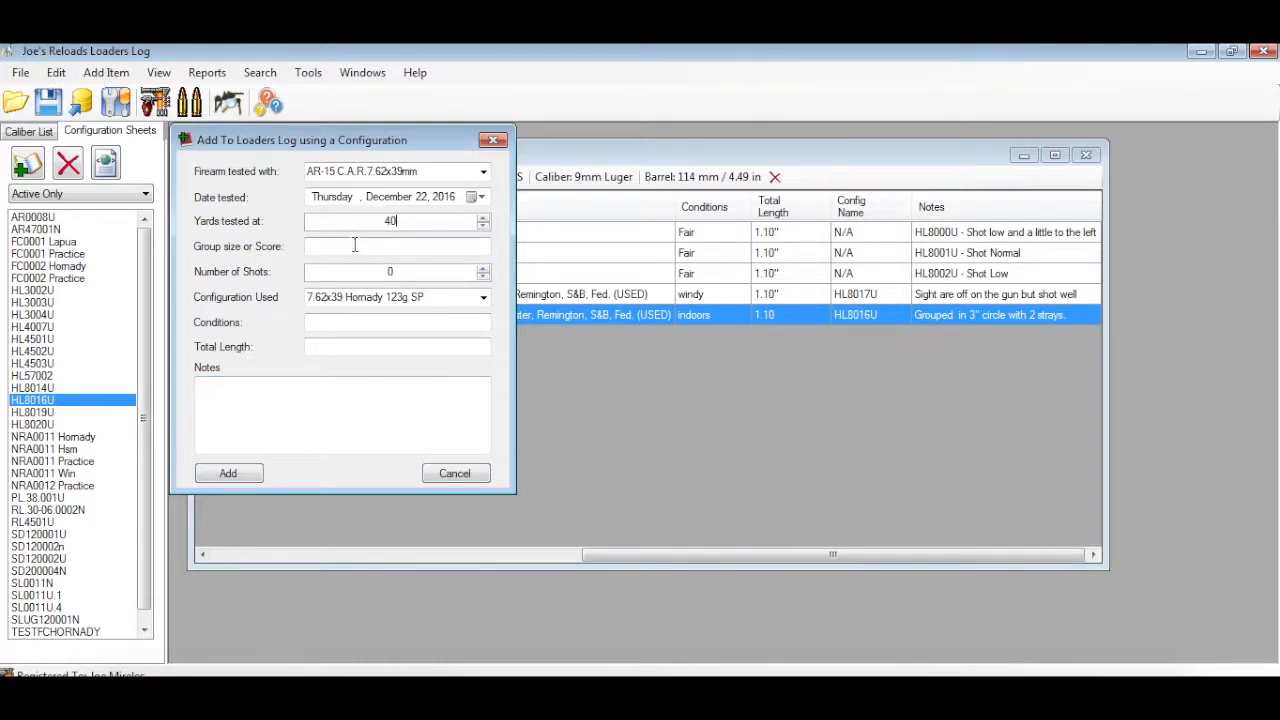
pyautogui.write('10')
pyautogui.click(386, 322)
pyautogui.write('n/a')
pyautogui.press('Tab')
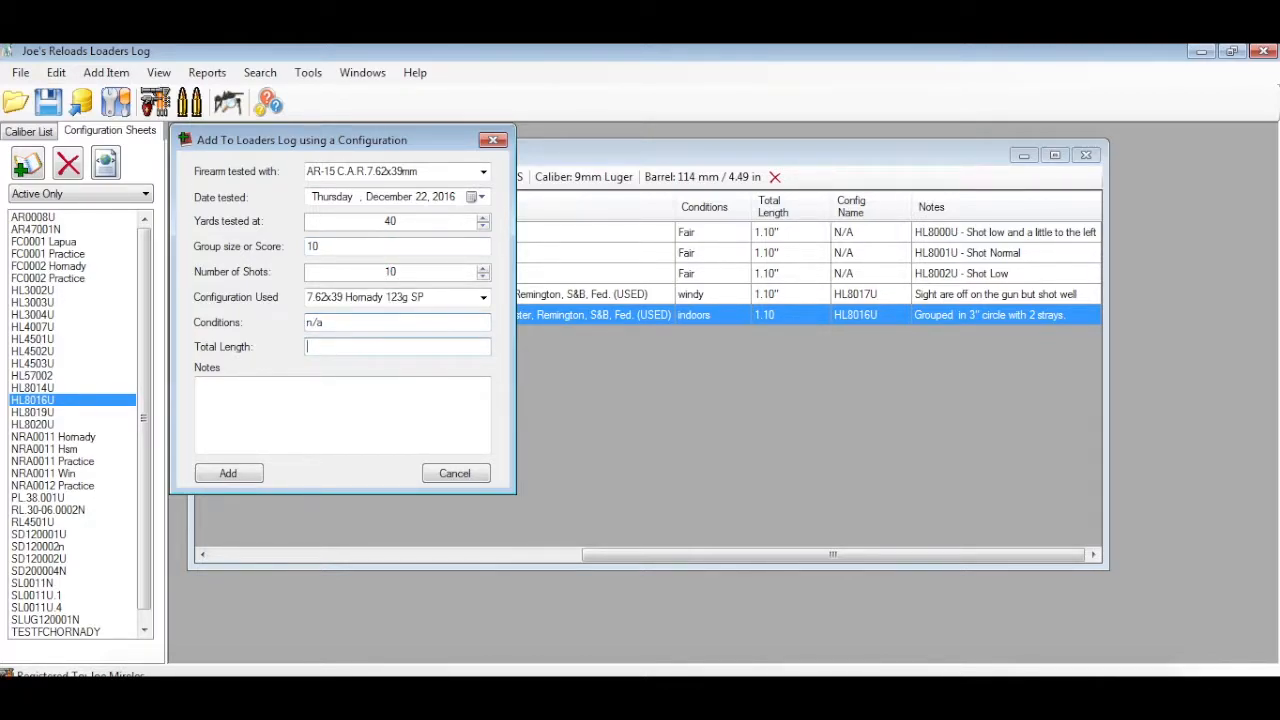
# Set the total length to 2.345, enter the note "great", and add the entry to the Loaders Log
pyautogui.write('2')
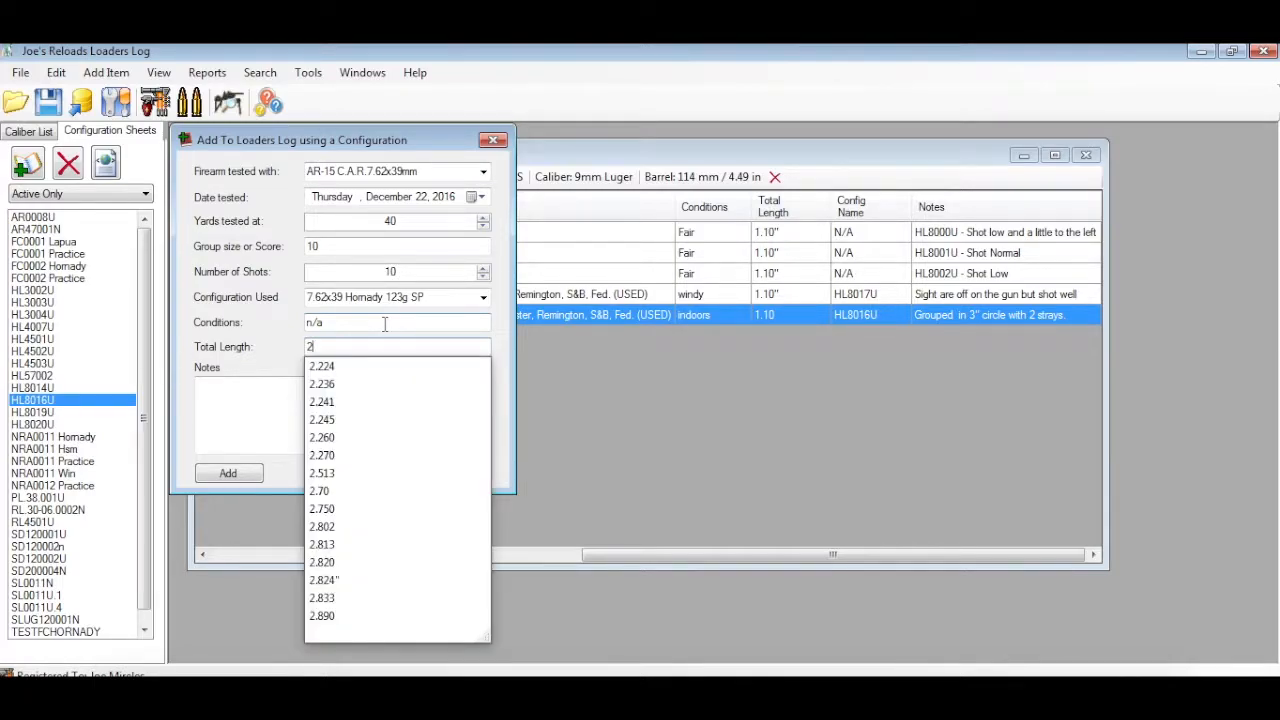
pyautogui.write('.345')
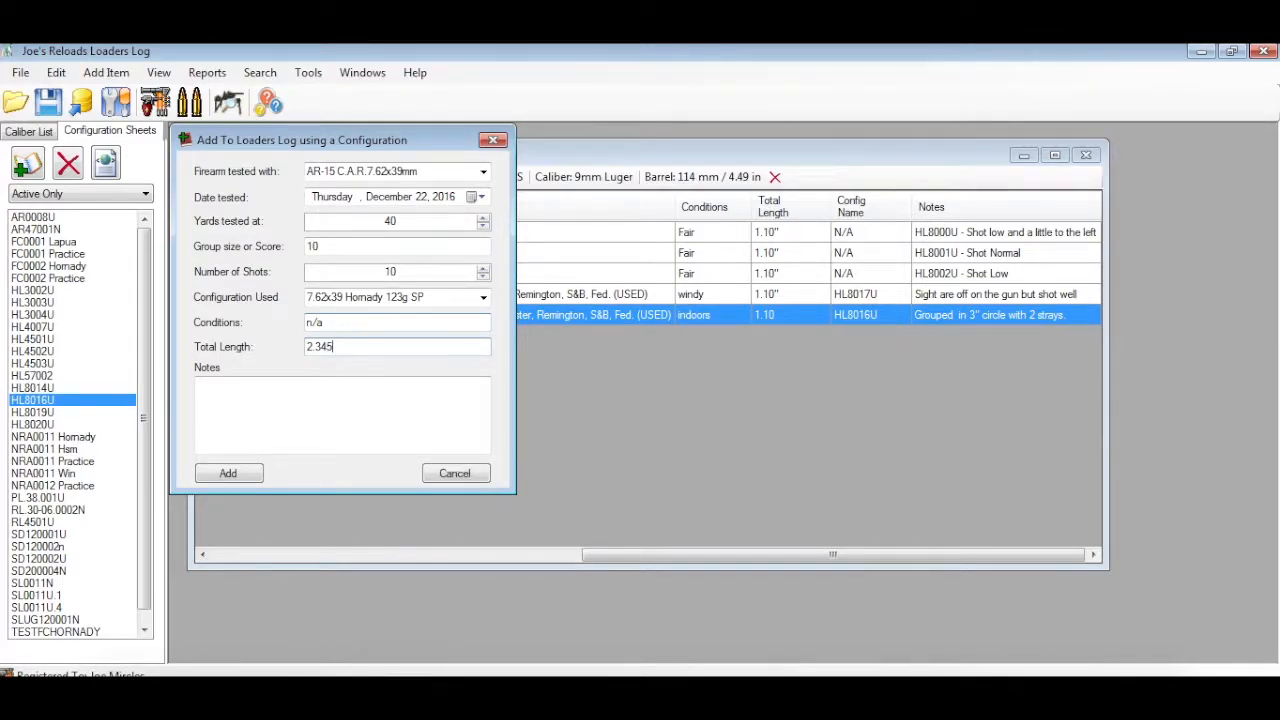
pyautogui.click(386, 396)
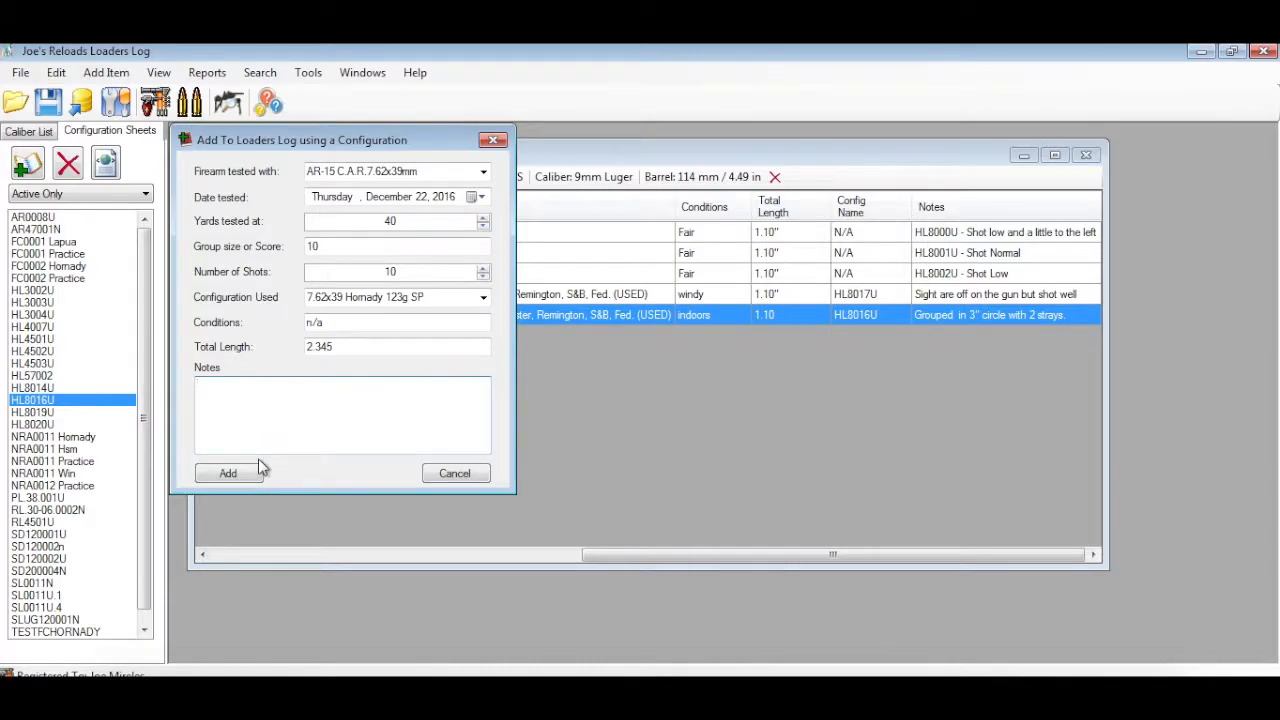
pyautogui.write('great')
pyautogui.click(232, 474)
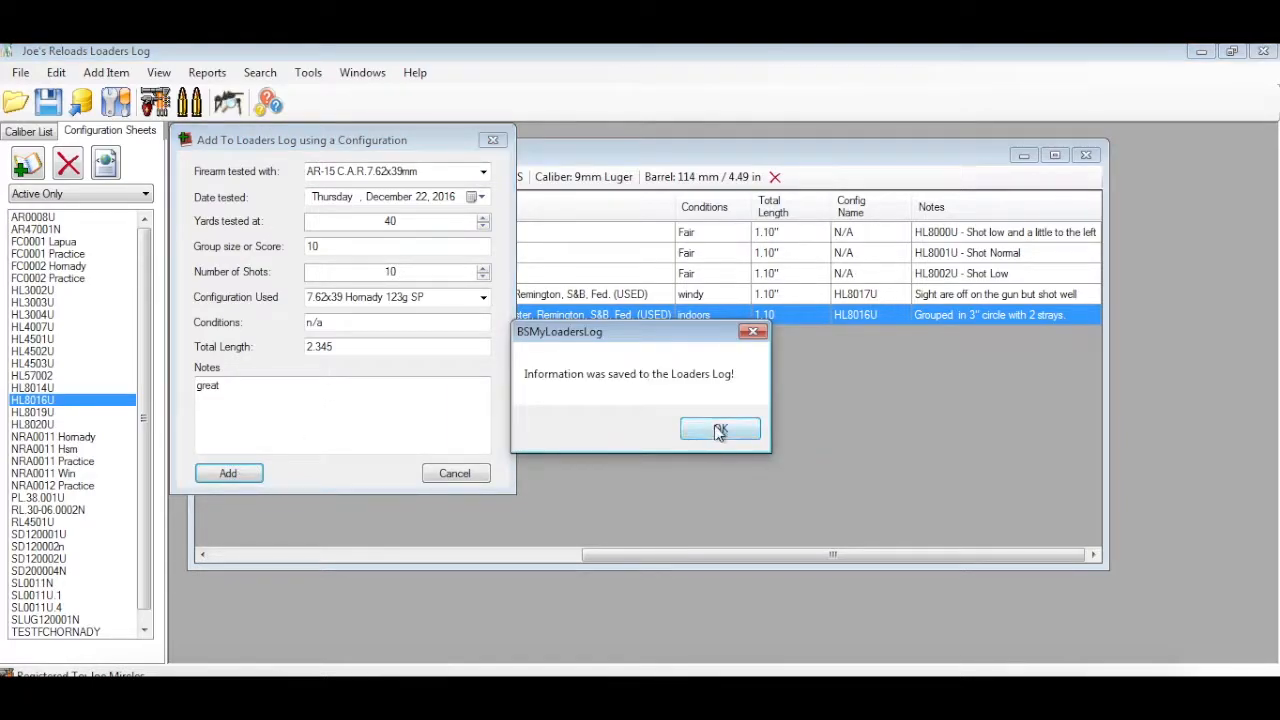
pyautogui.click(718, 431)
# Show the AR-15 C.A.R. 7.62x39mm log and examine the 12/22/2016 entry across all its columns
pyautogui.click(333, 177)
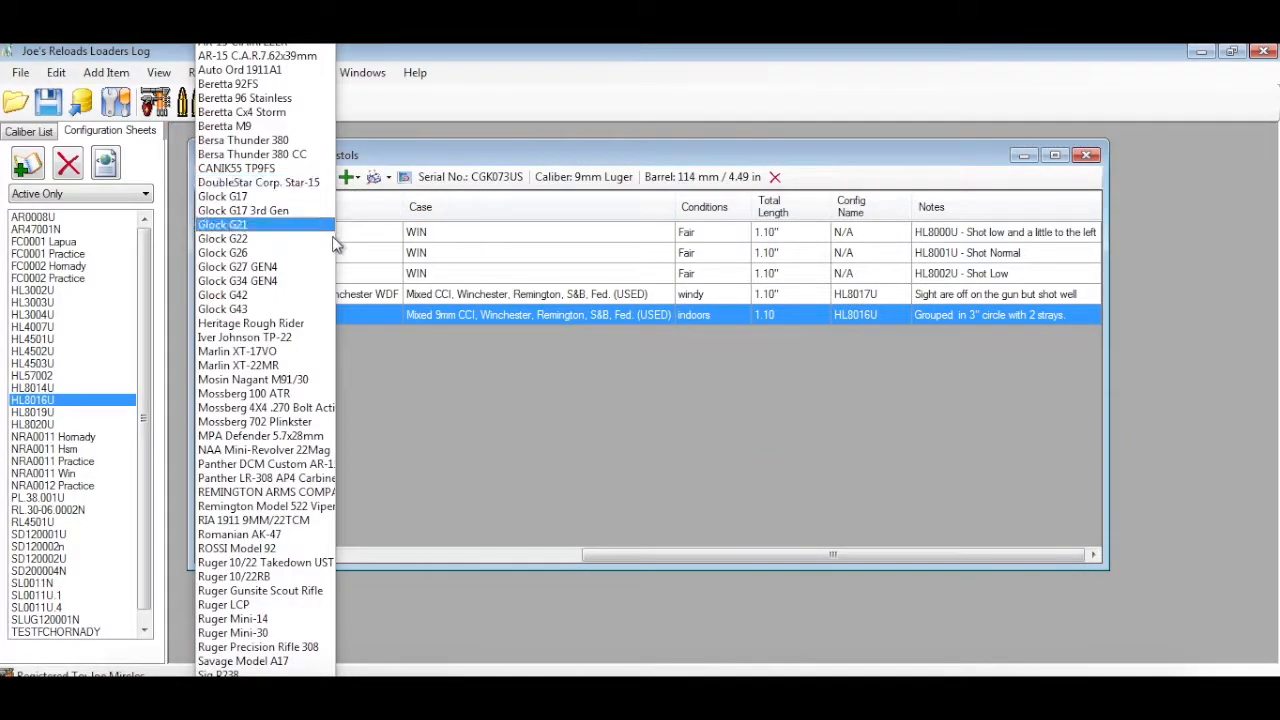
pyautogui.click(262, 58)
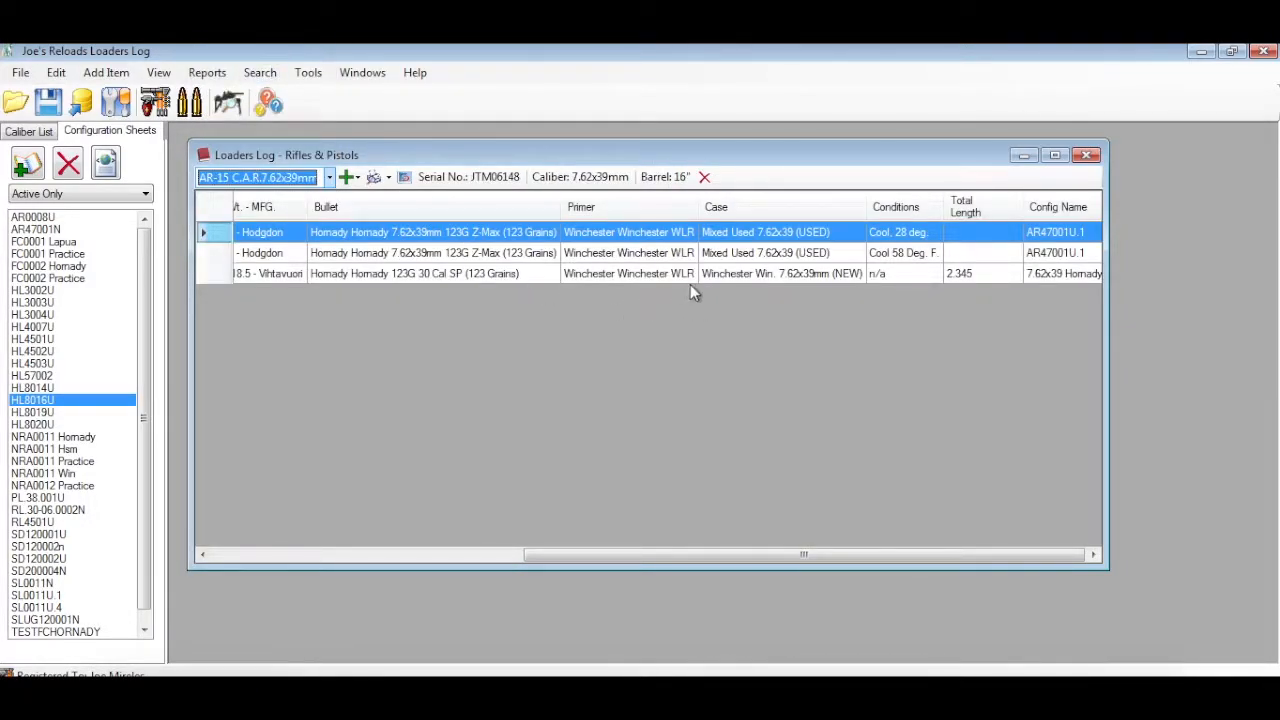
pyautogui.click(384, 258)
pyautogui.moveTo(647, 553); pyautogui.dragTo(289, 545)
pyautogui.click(309, 273)
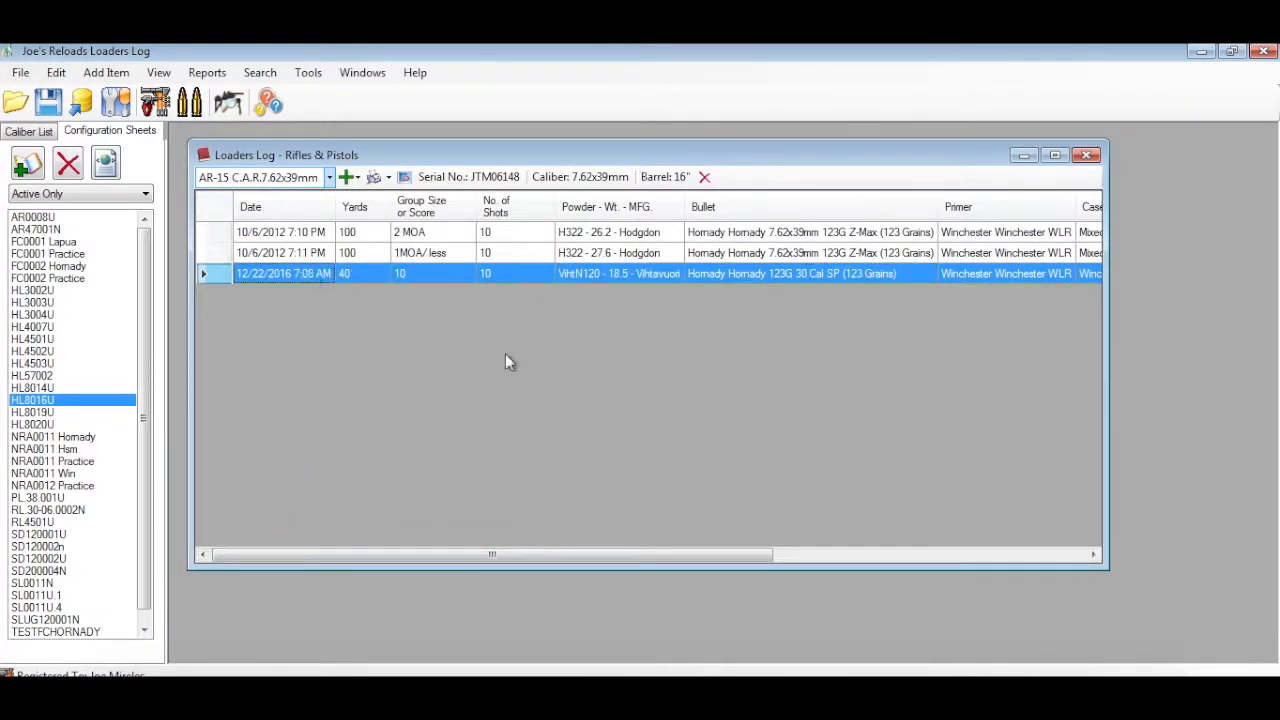
pyautogui.moveTo(671, 557); pyautogui.dragTo(1009, 557)
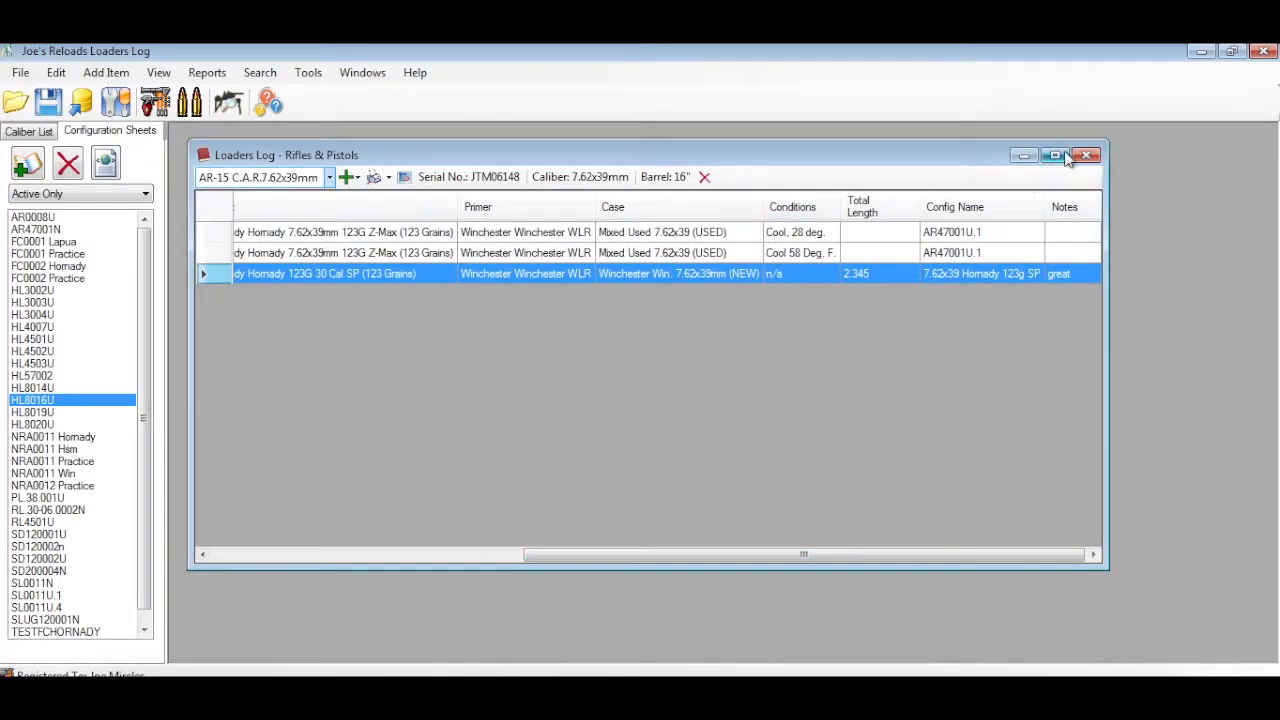
# View the AR-15 C.A.R. 7.62x39mm Loaders Log report without config at full size, and close the report and log
pyautogui.click(388, 178)
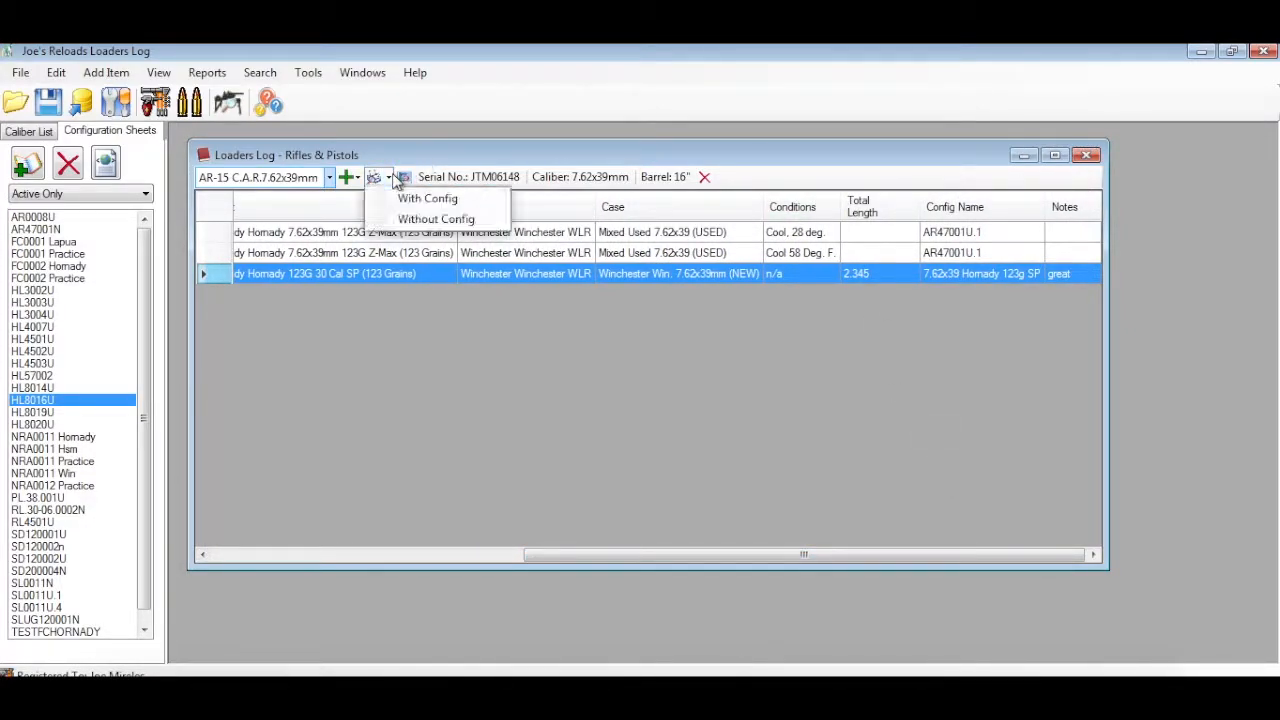
pyautogui.click(388, 179)
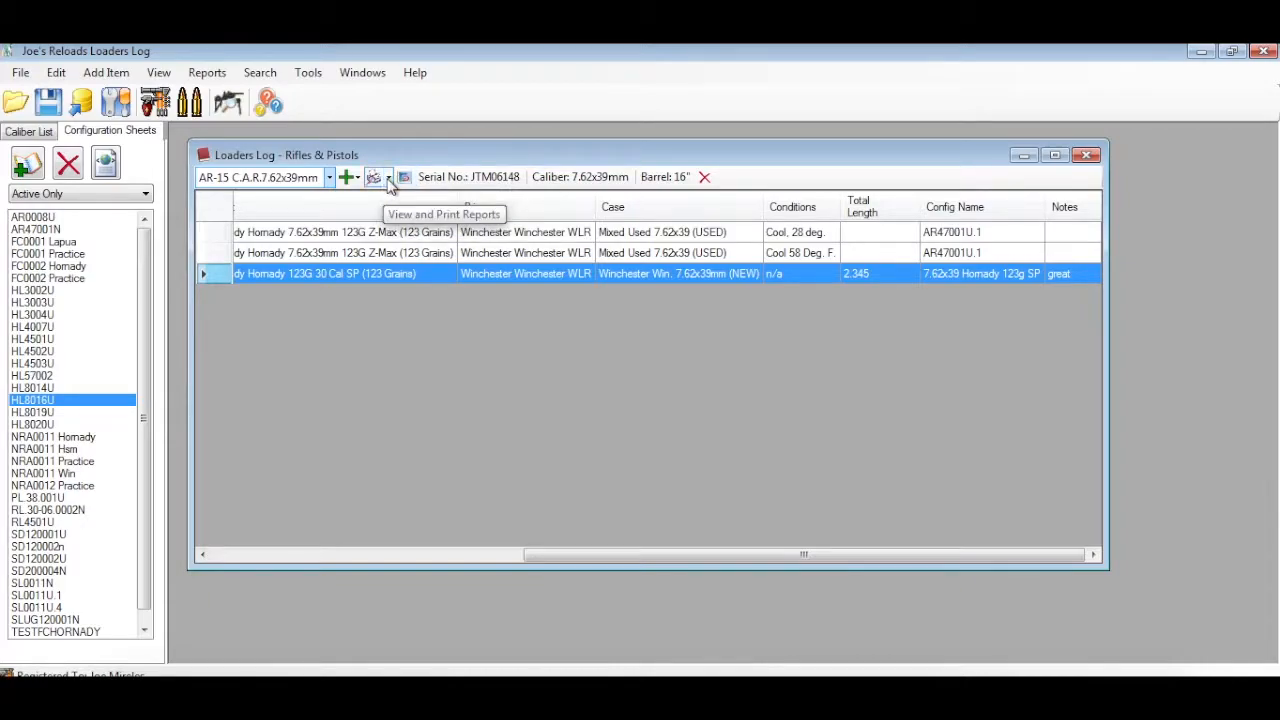
pyautogui.click(388, 179)
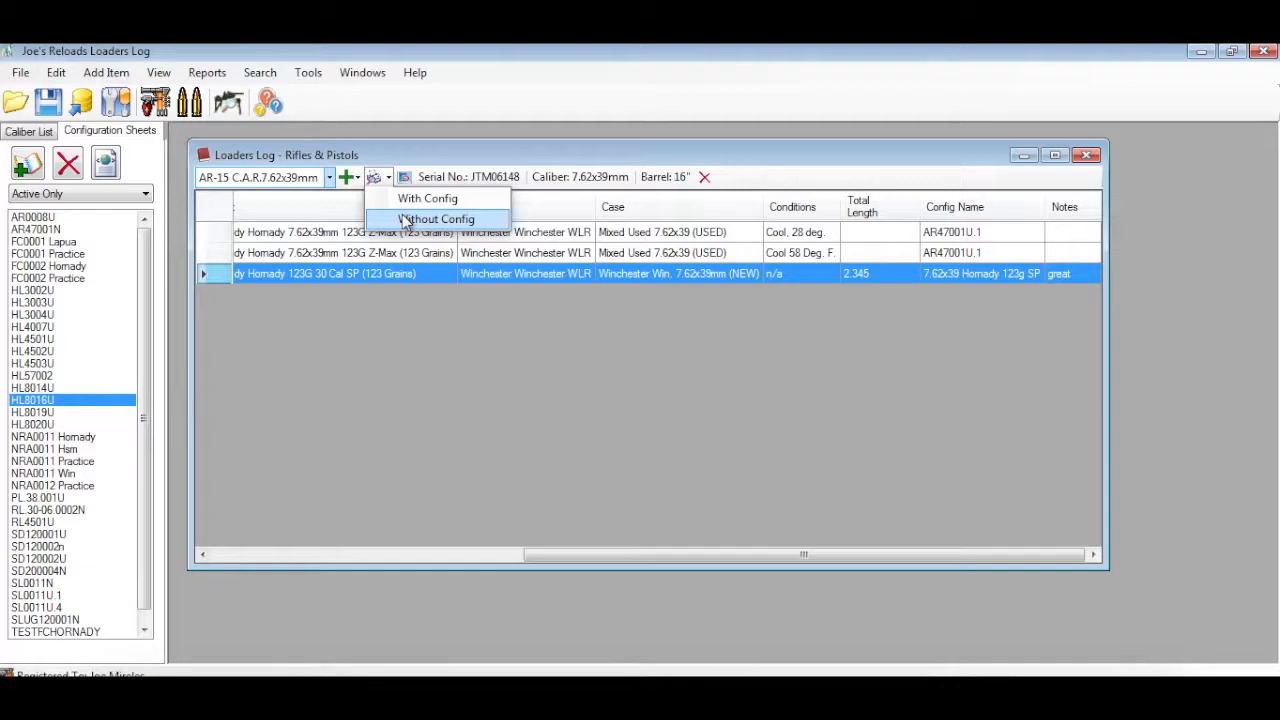
pyautogui.click(412, 219)
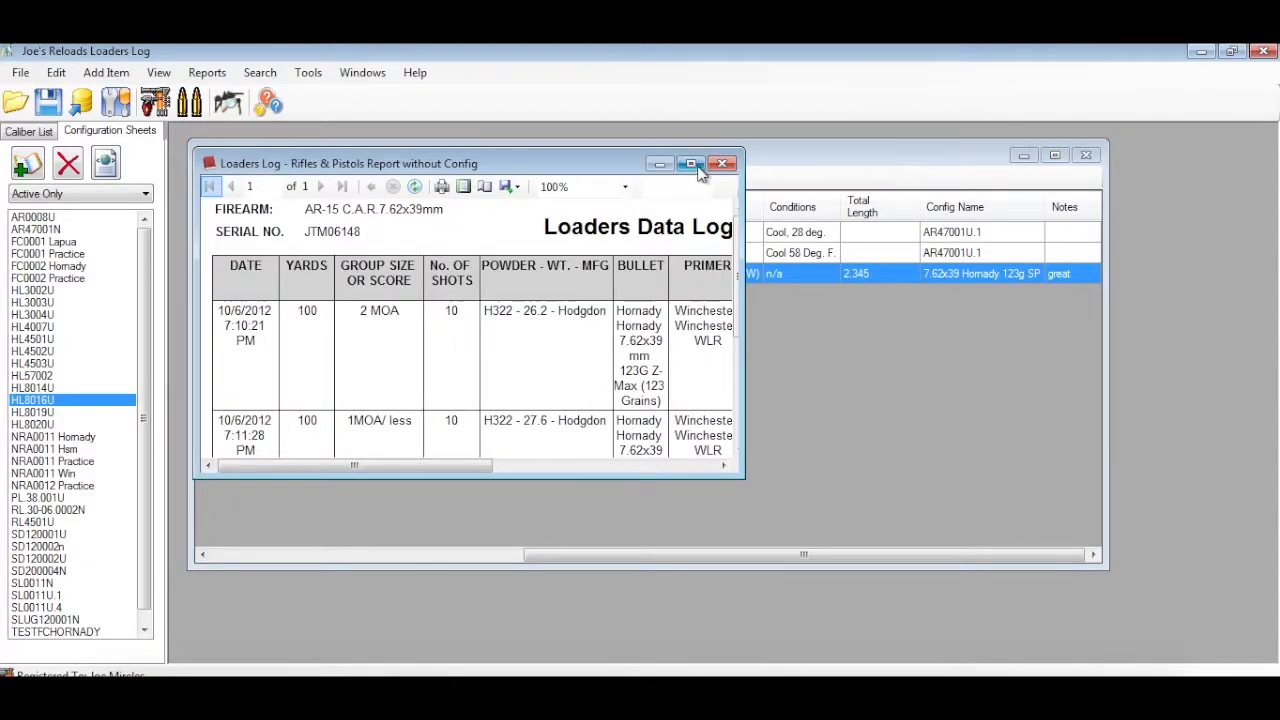
pyautogui.click(691, 163)
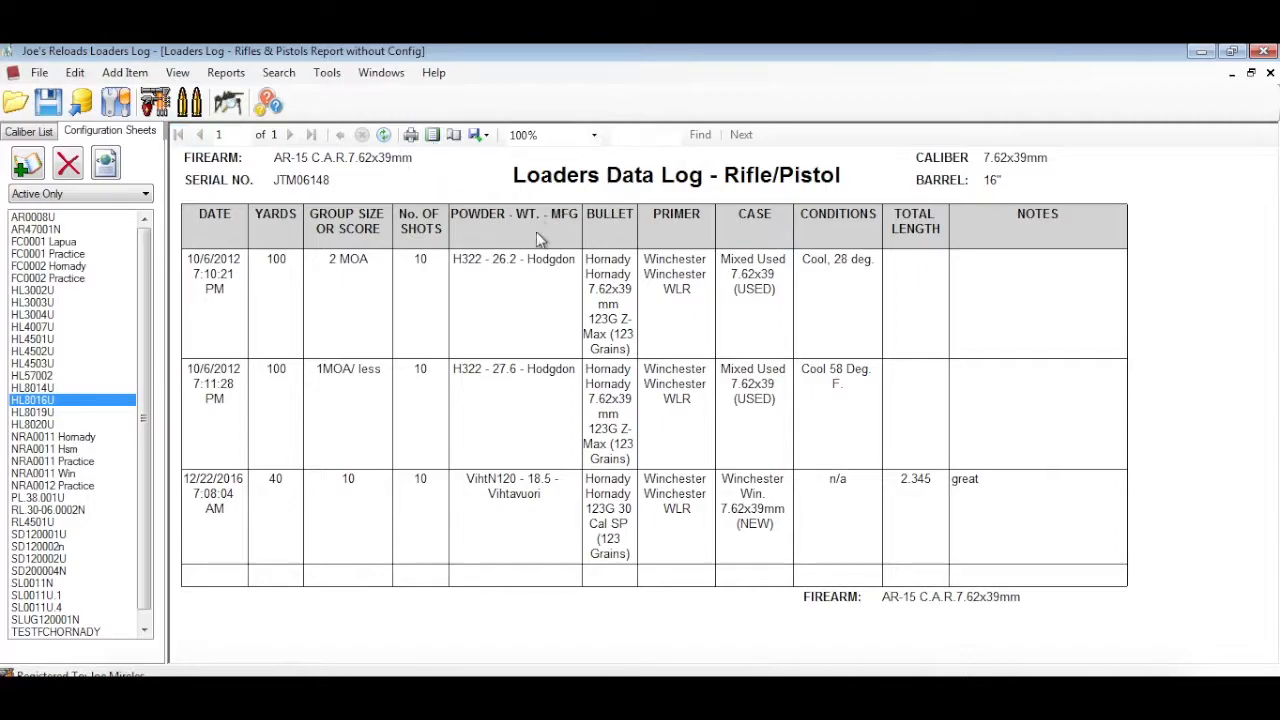
pyautogui.click(1270, 74)
pyautogui.click(1251, 75)
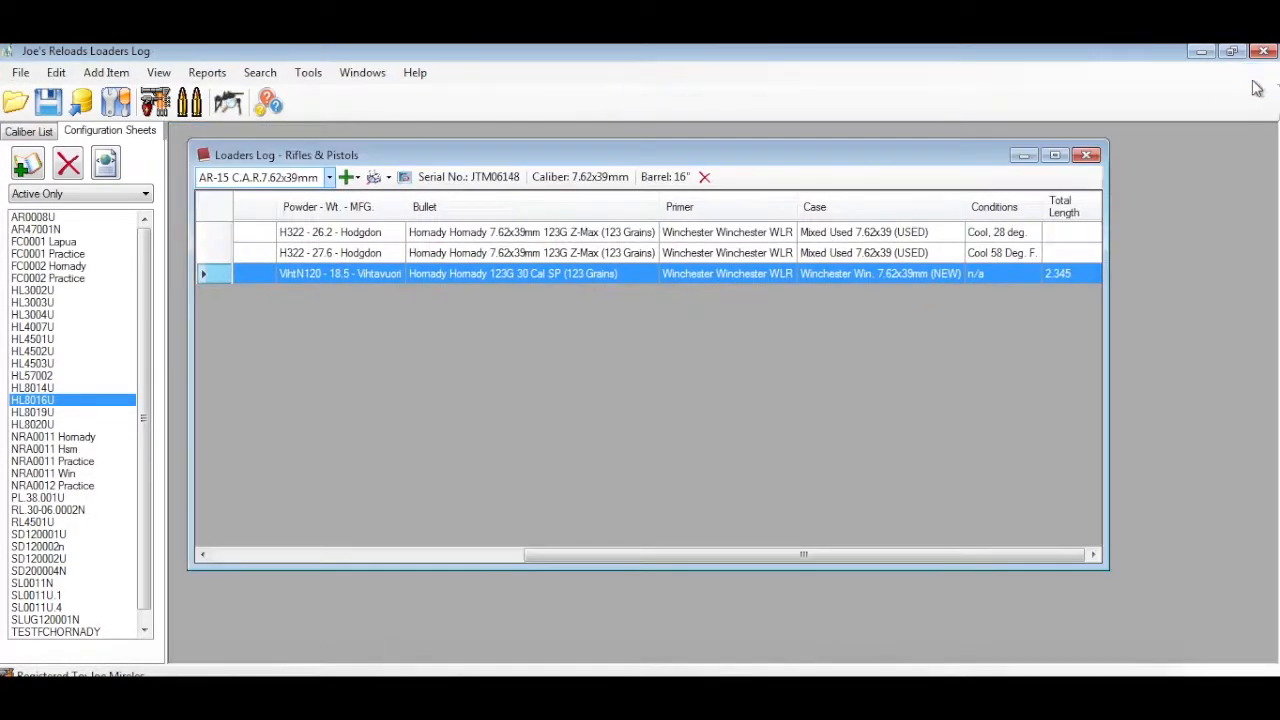
pyautogui.click(1086, 155)
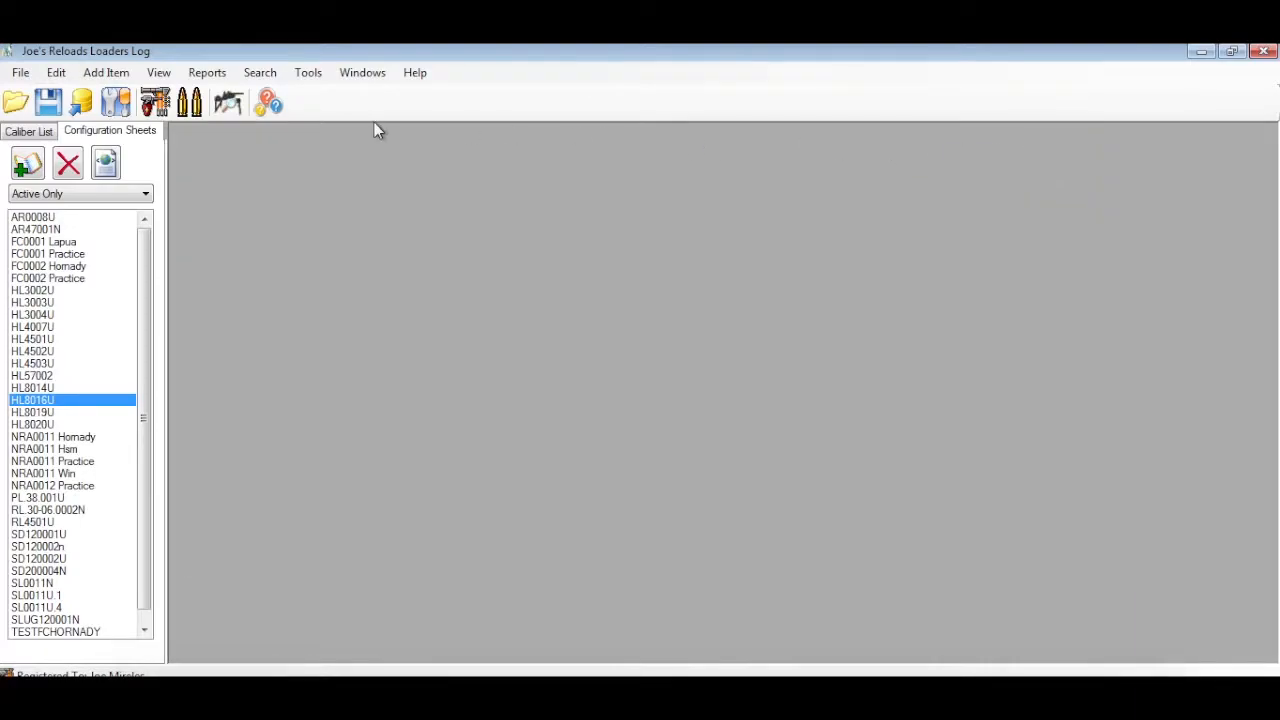
# Start a rifle and pistol configuration search and queue the criterion 124 in Bullet Weight
pyautogui.click(229, 103)
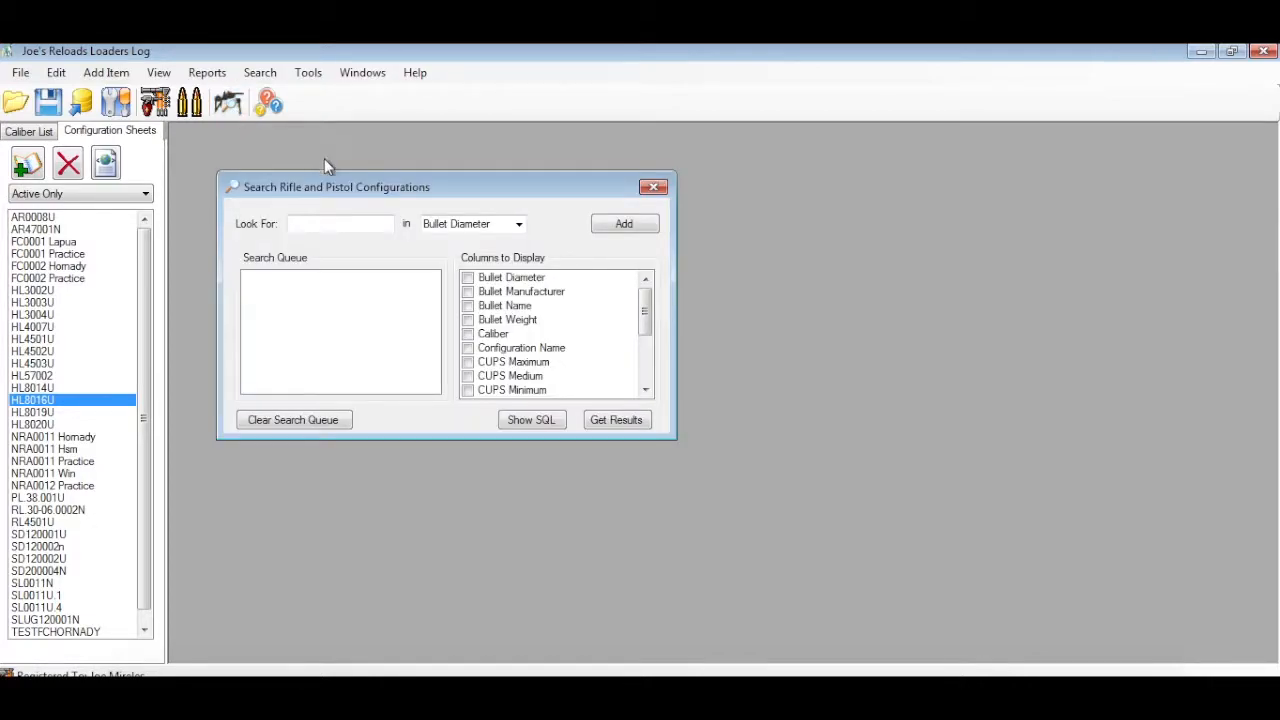
pyautogui.moveTo(385, 195); pyautogui.dragTo(355, 175)
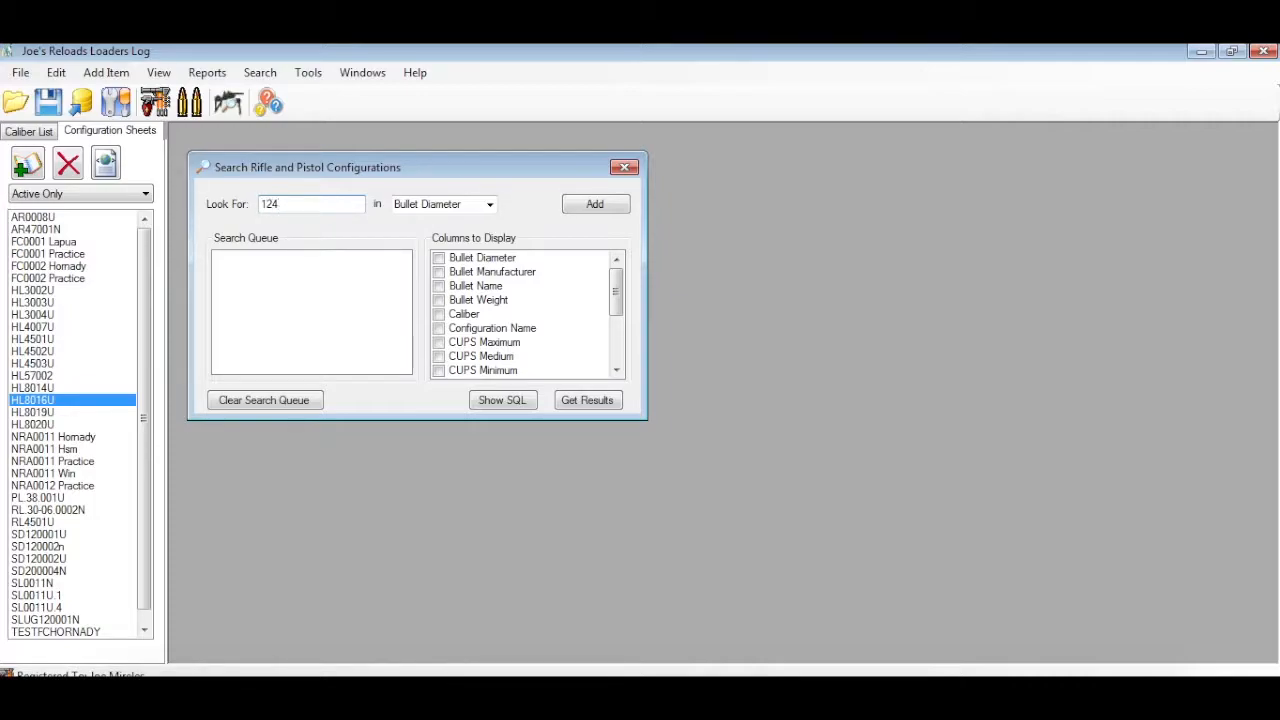
pyautogui.click(490, 205)
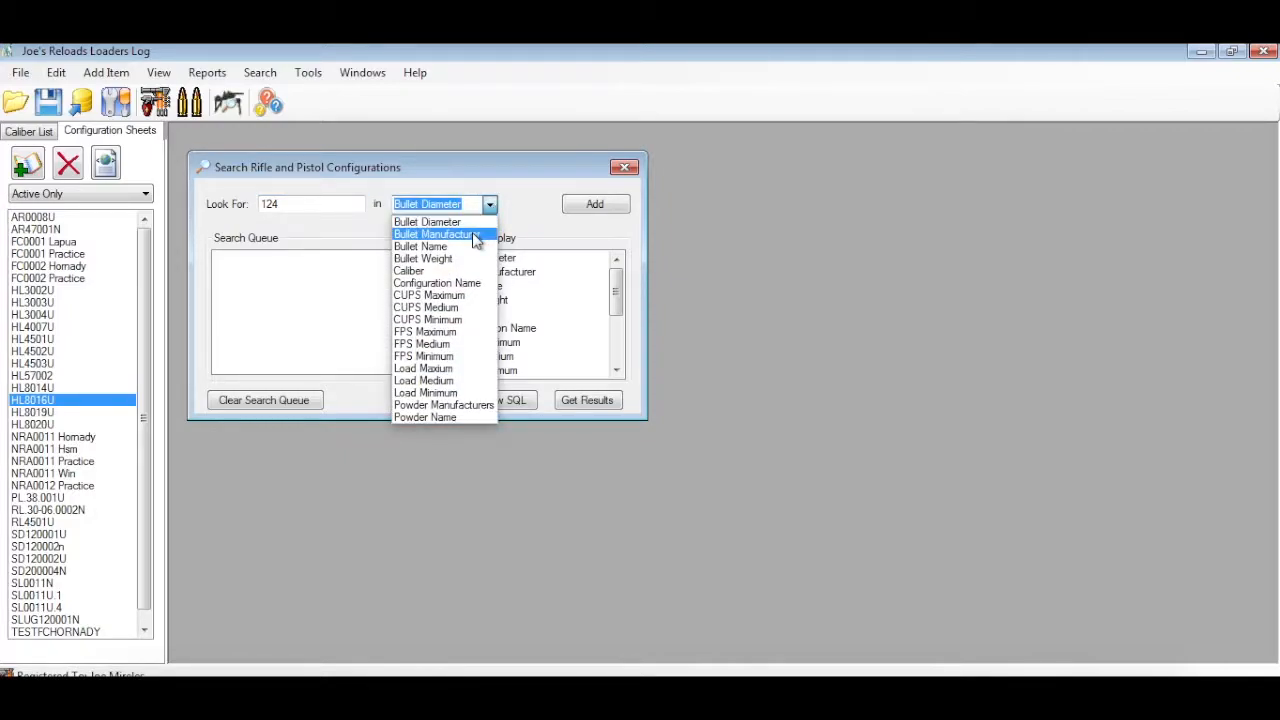
pyautogui.click(457, 259)
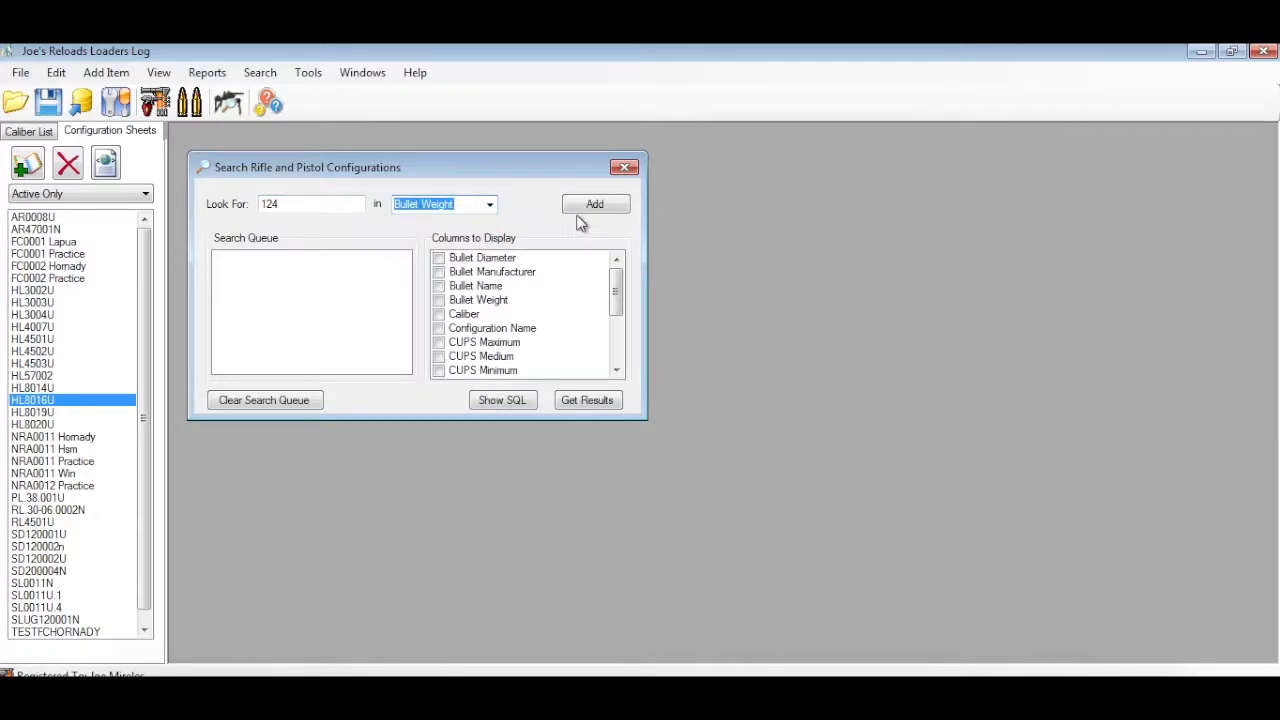
pyautogui.click(594, 205)
# Add a second search criterion for Unique in Powder Name, combined with AND
pyautogui.click(490, 204)
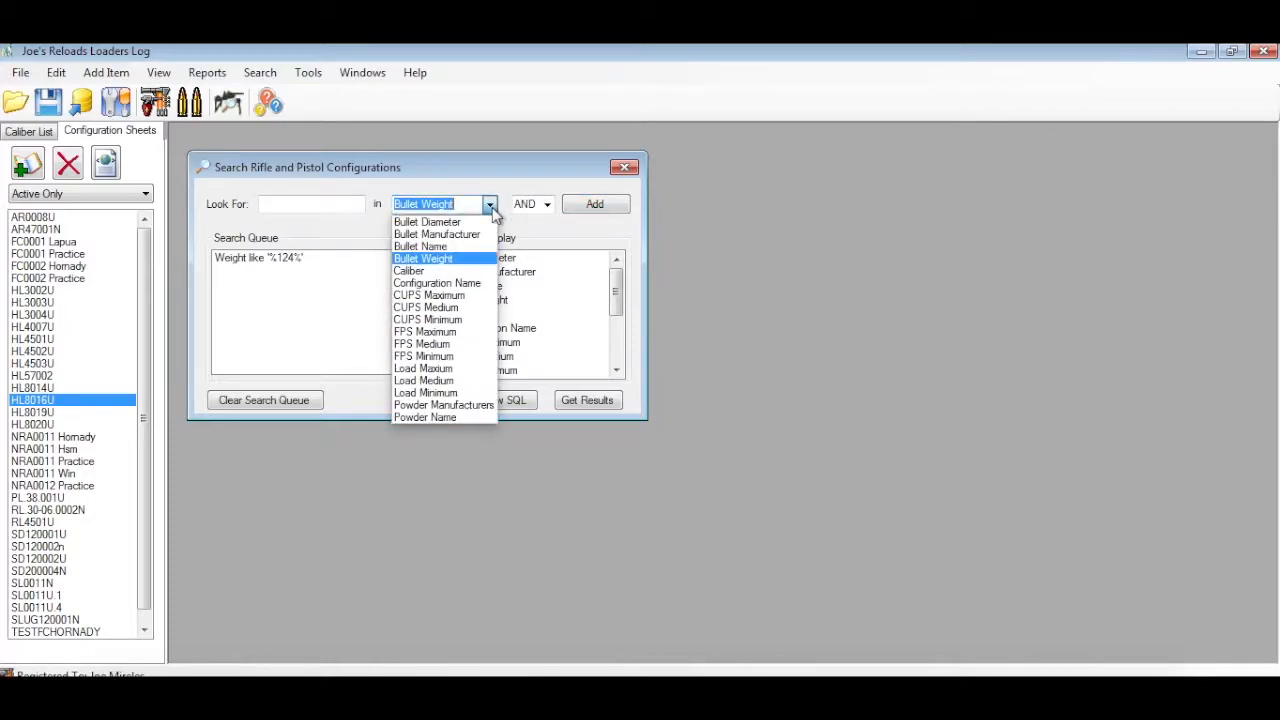
pyautogui.click(444, 416)
pyautogui.click(338, 204)
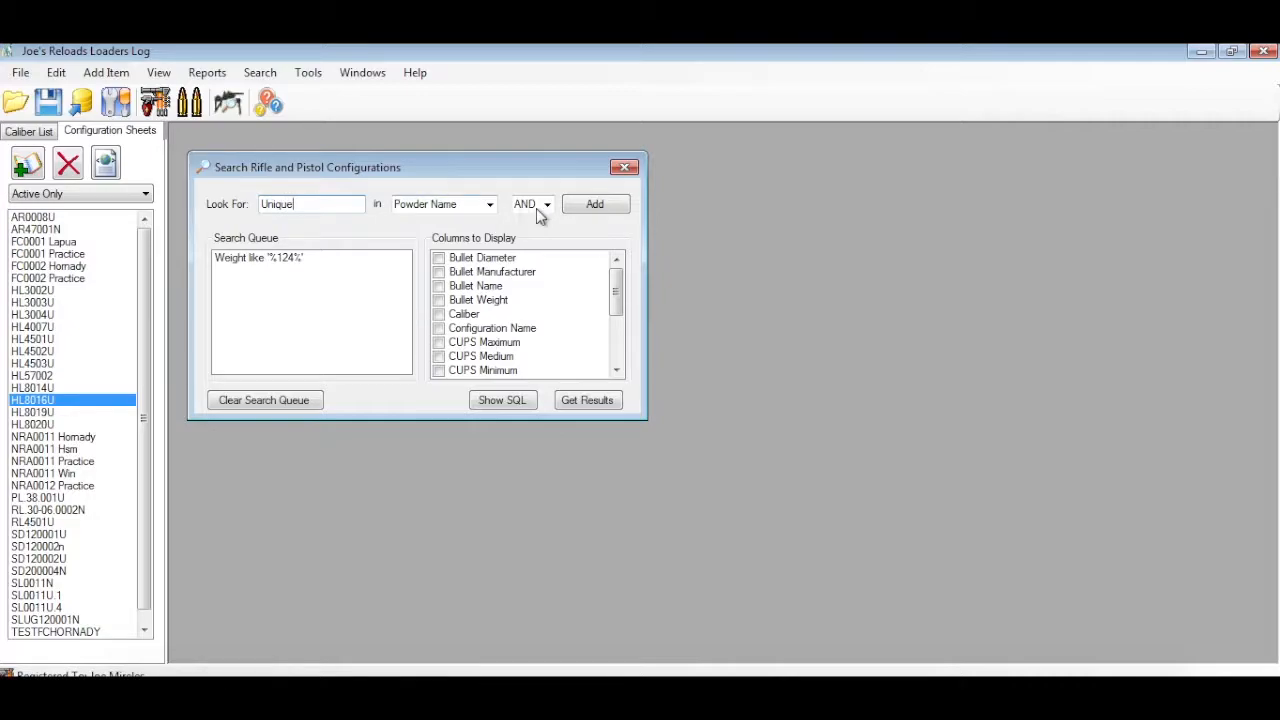
pyautogui.click(598, 206)
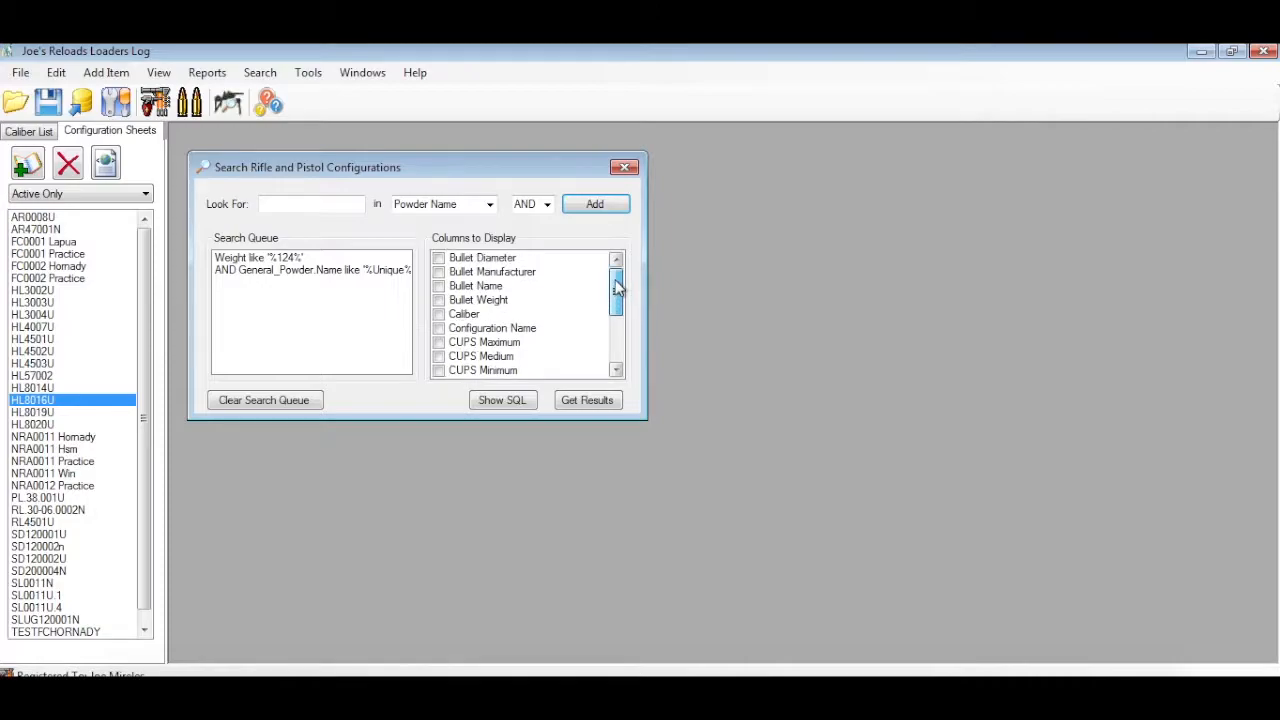
# Include Configuration Name, Bullet Manufacturer, Bullet Name and Caliber in the search's display columns
pyautogui.click(439, 328)
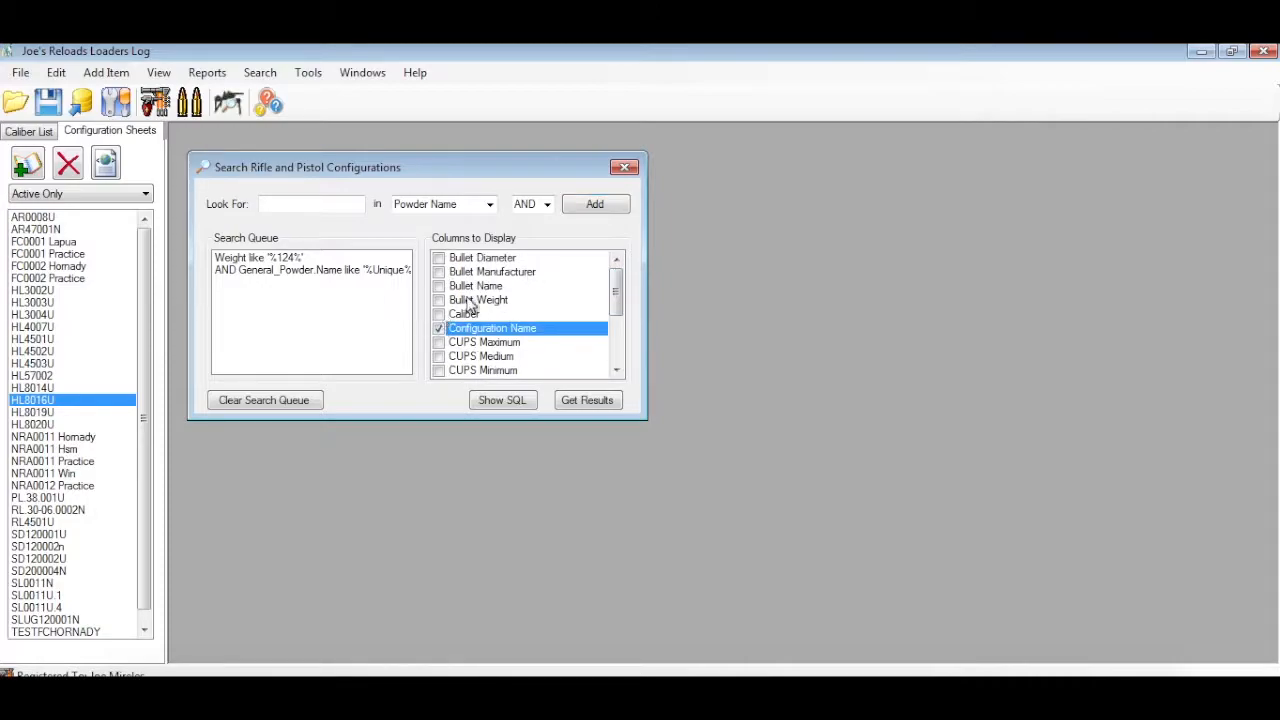
pyautogui.click(439, 272)
pyautogui.click(439, 286)
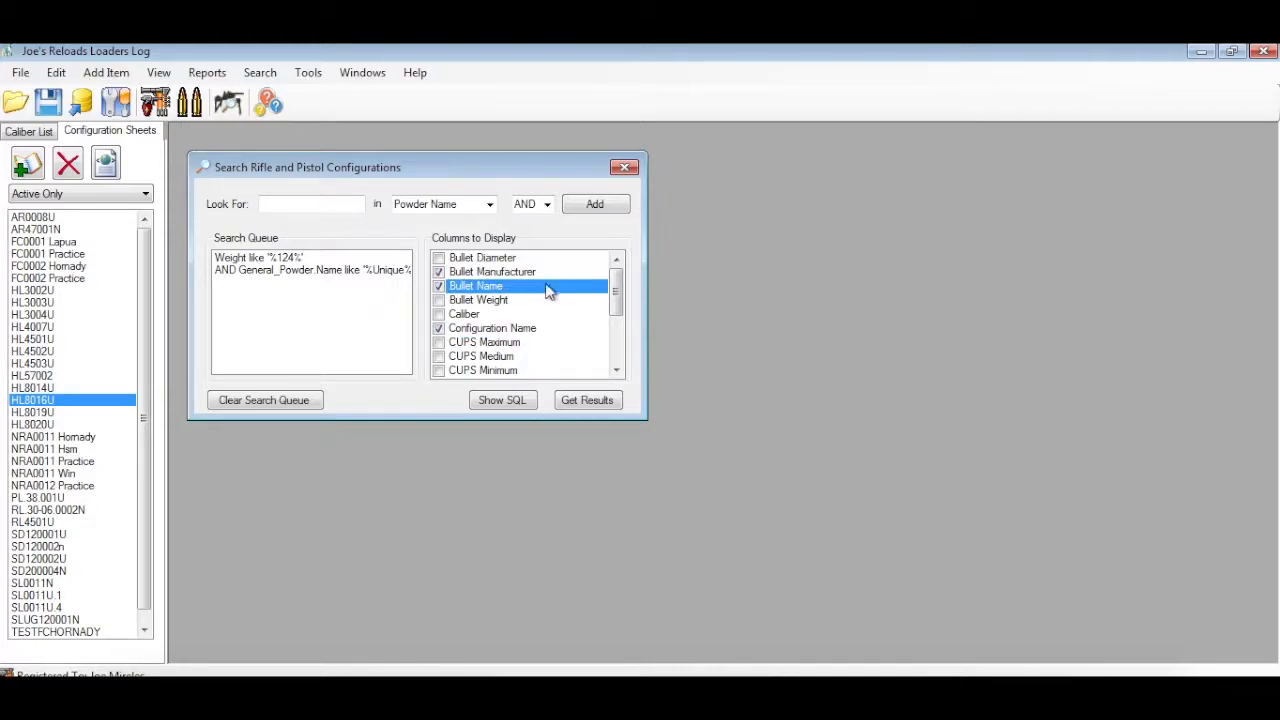
pyautogui.moveTo(615, 288); pyautogui.dragTo(617, 315)
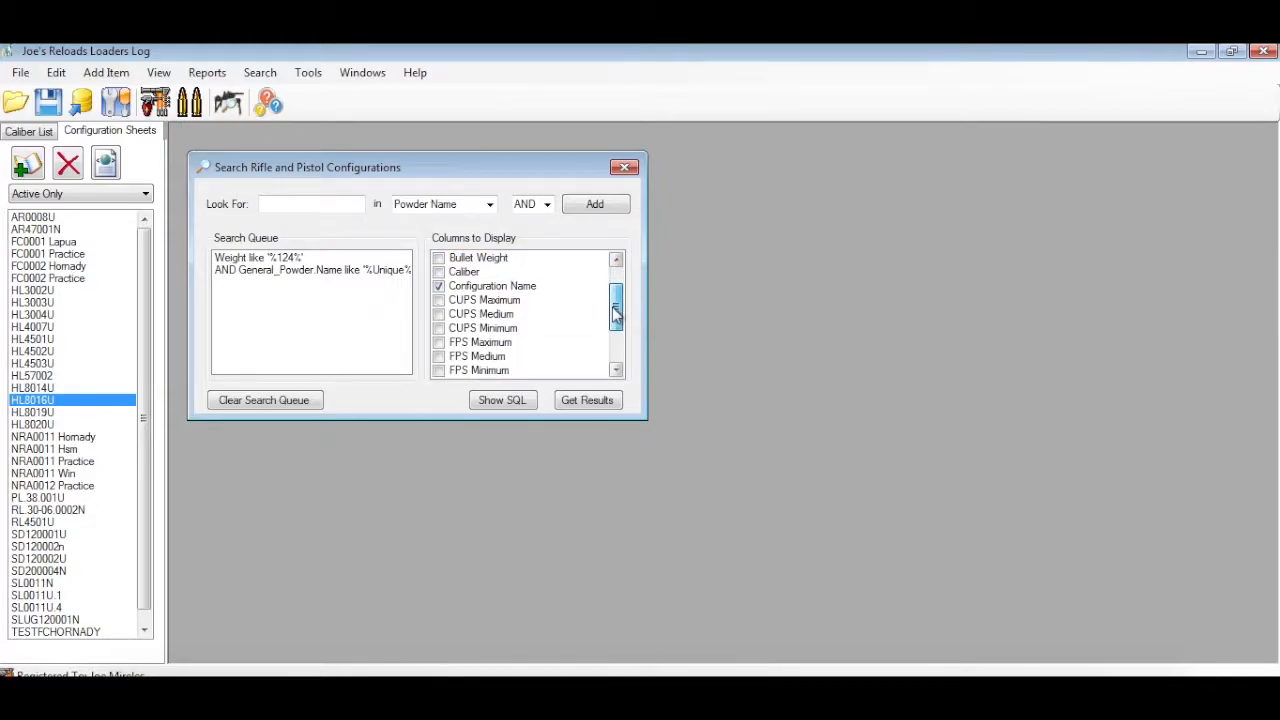
pyautogui.click(439, 272)
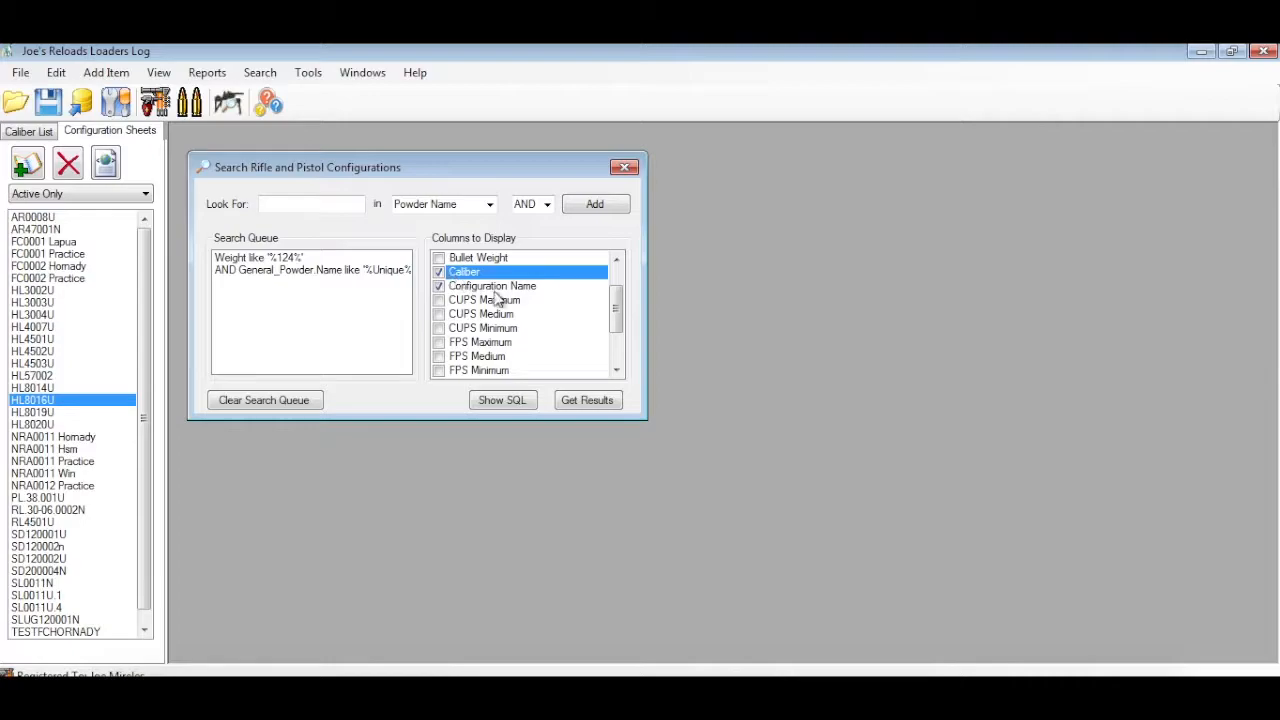
# Include FPS Medium, Load Medium, Powder Manufacturers and Powder Name in the search's display columns
pyautogui.moveTo(617, 325); pyautogui.dragTo(615, 334)
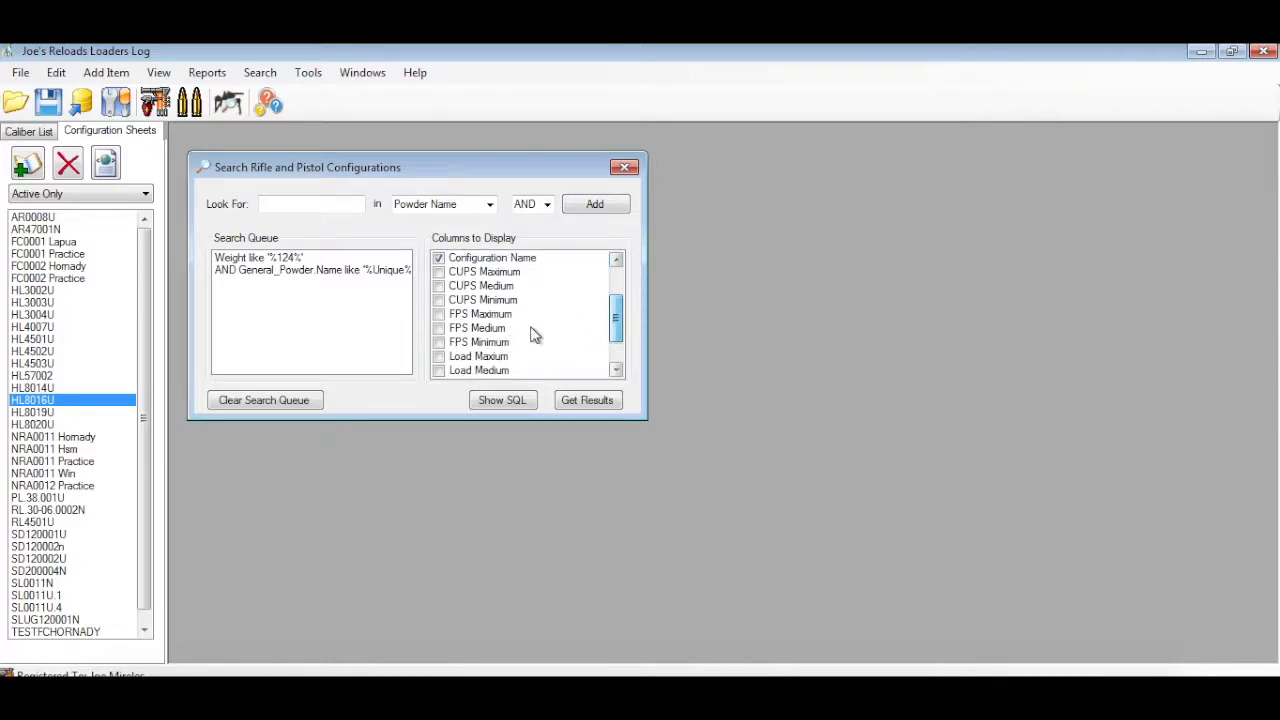
pyautogui.click(441, 328)
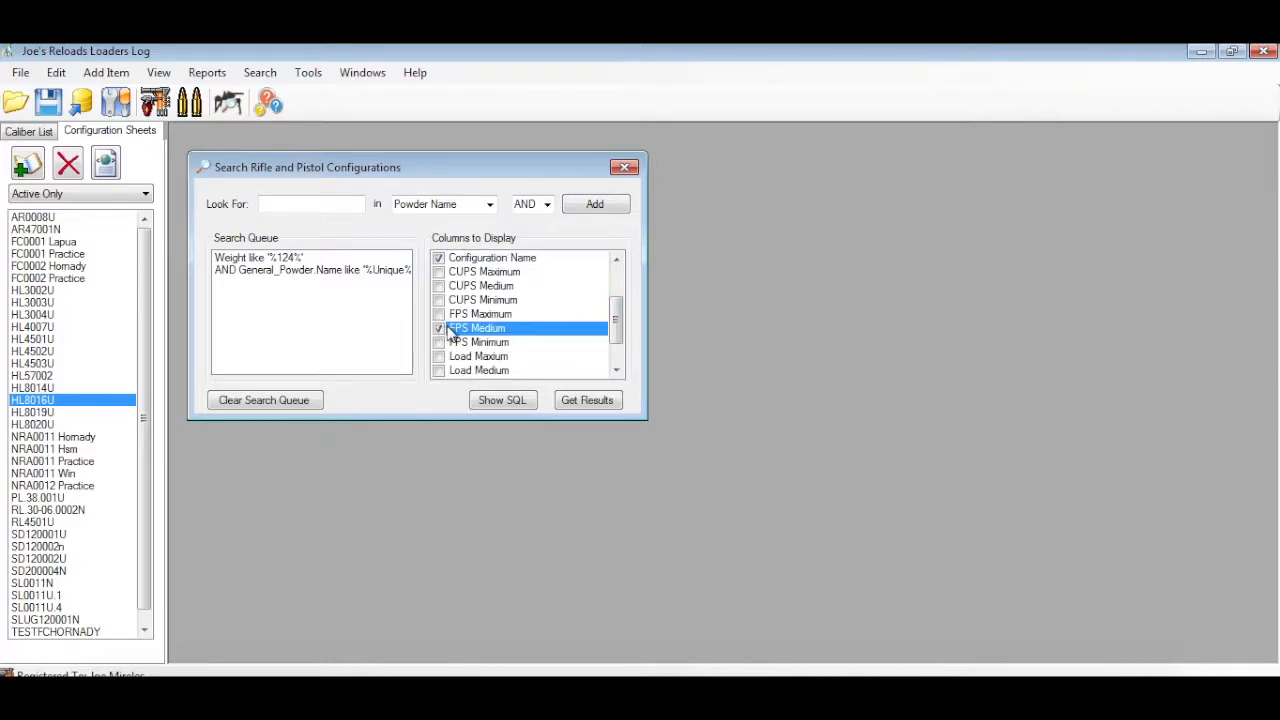
pyautogui.moveTo(617, 329); pyautogui.dragTo(614, 351)
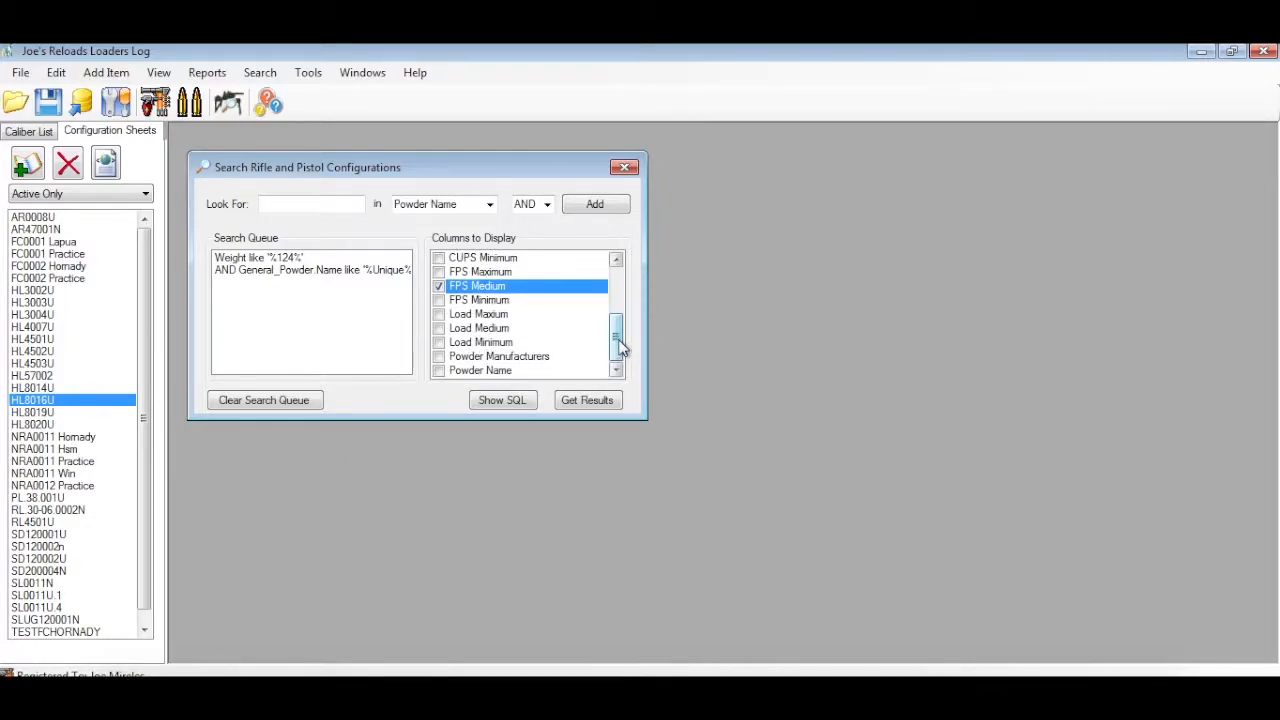
pyautogui.click(441, 328)
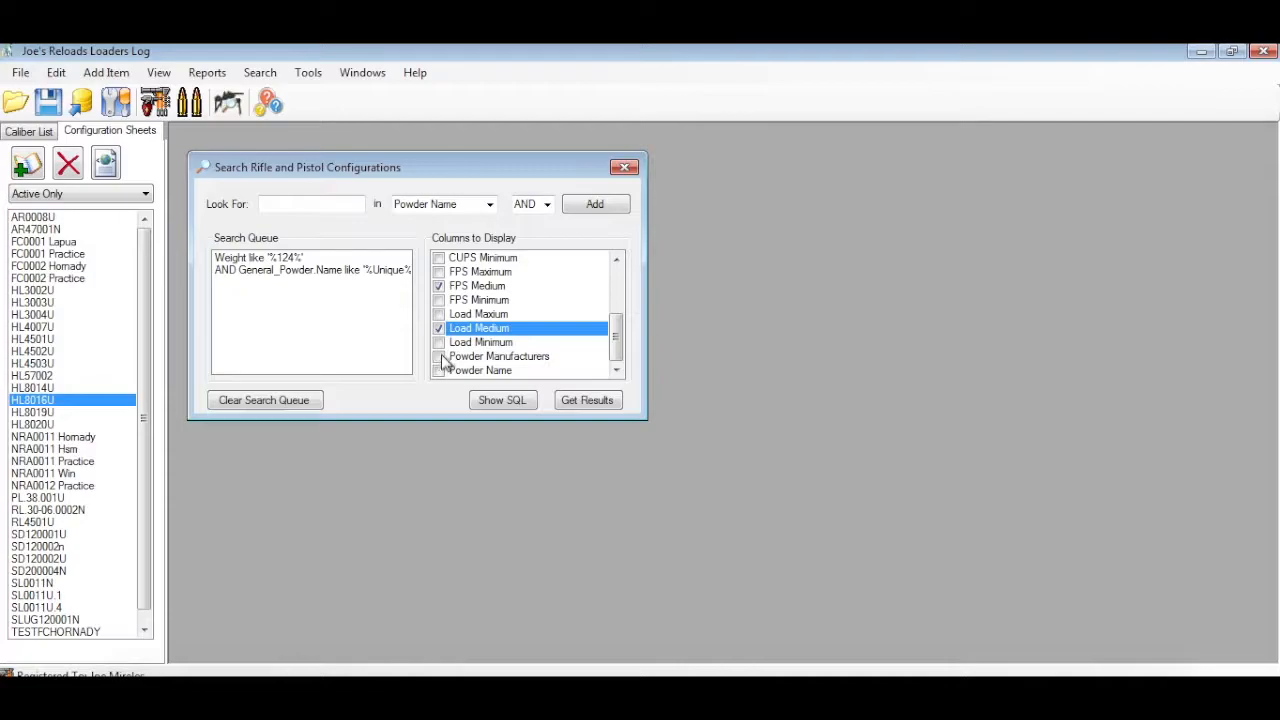
pyautogui.click(440, 357)
pyautogui.click(440, 370)
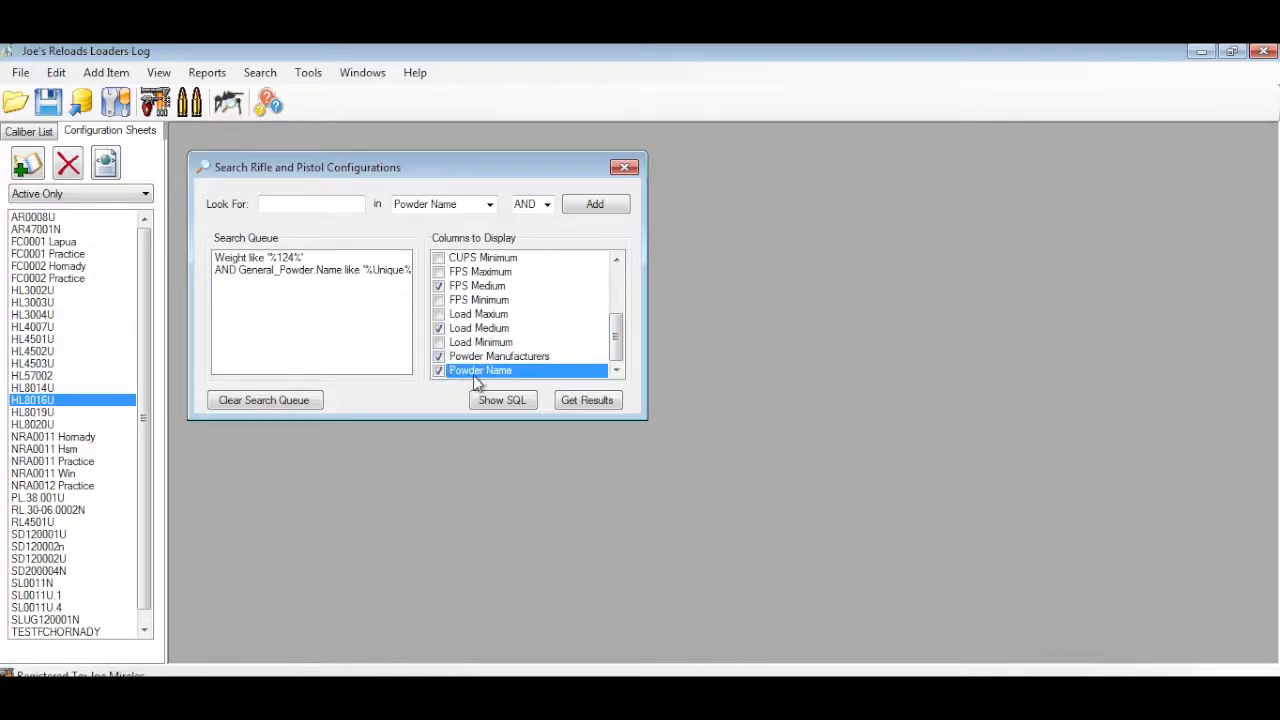
# Run the configuration search, widen the results window to fit all columns, and widen the Bullet Name column
pyautogui.click(588, 401)
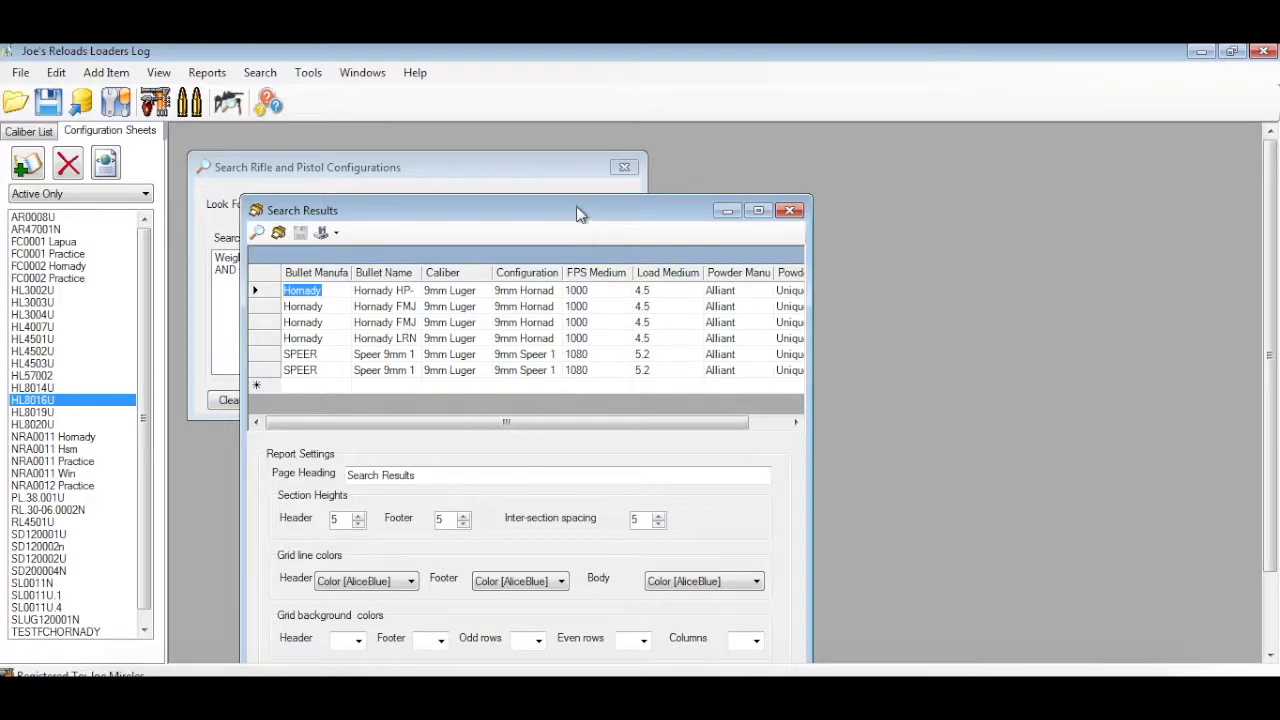
pyautogui.moveTo(576, 210); pyautogui.dragTo(521, 130)
pyautogui.moveTo(755, 301); pyautogui.dragTo(944, 305)
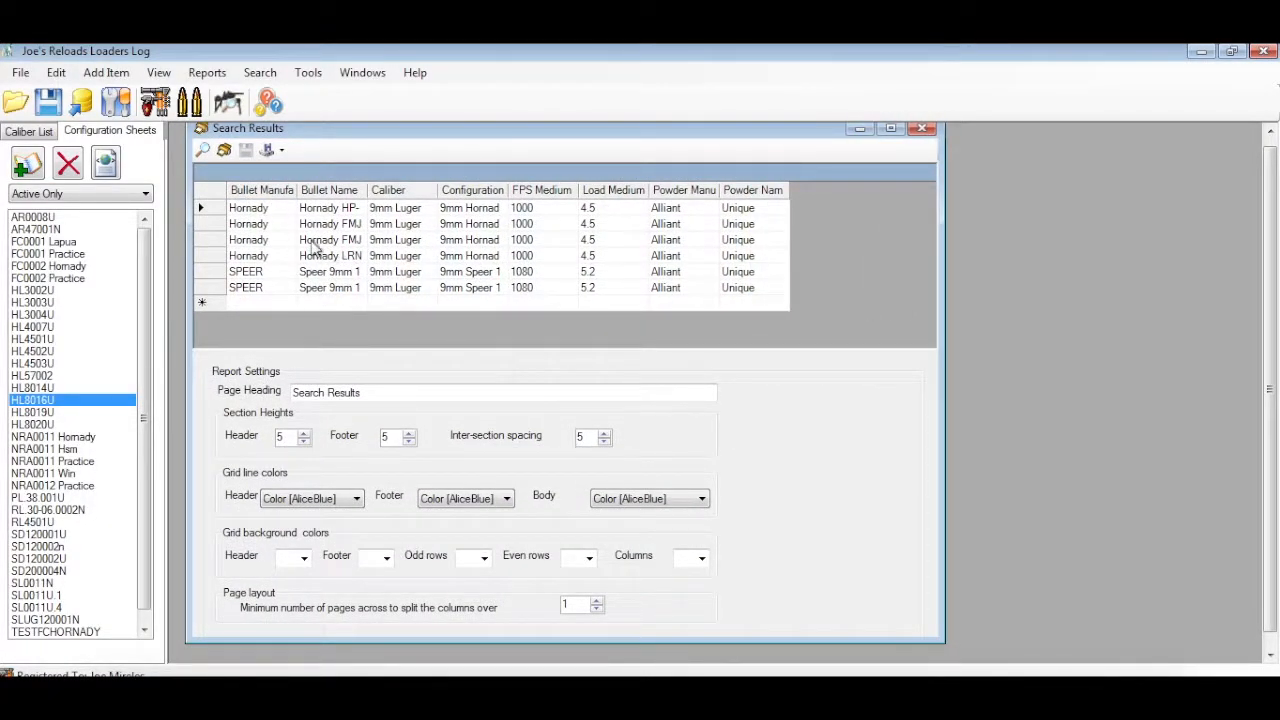
pyautogui.moveTo(395, 139); pyautogui.dragTo(476, 145)
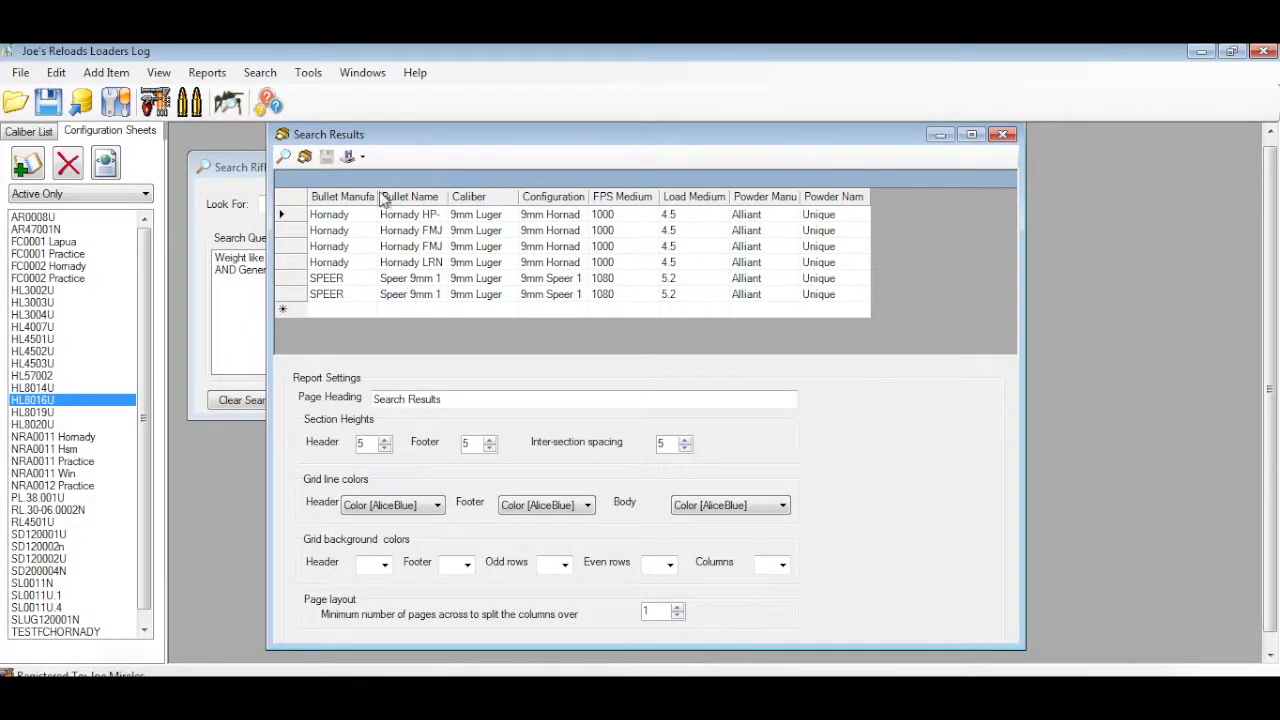
pyautogui.click(333, 216)
pyautogui.click(410, 220)
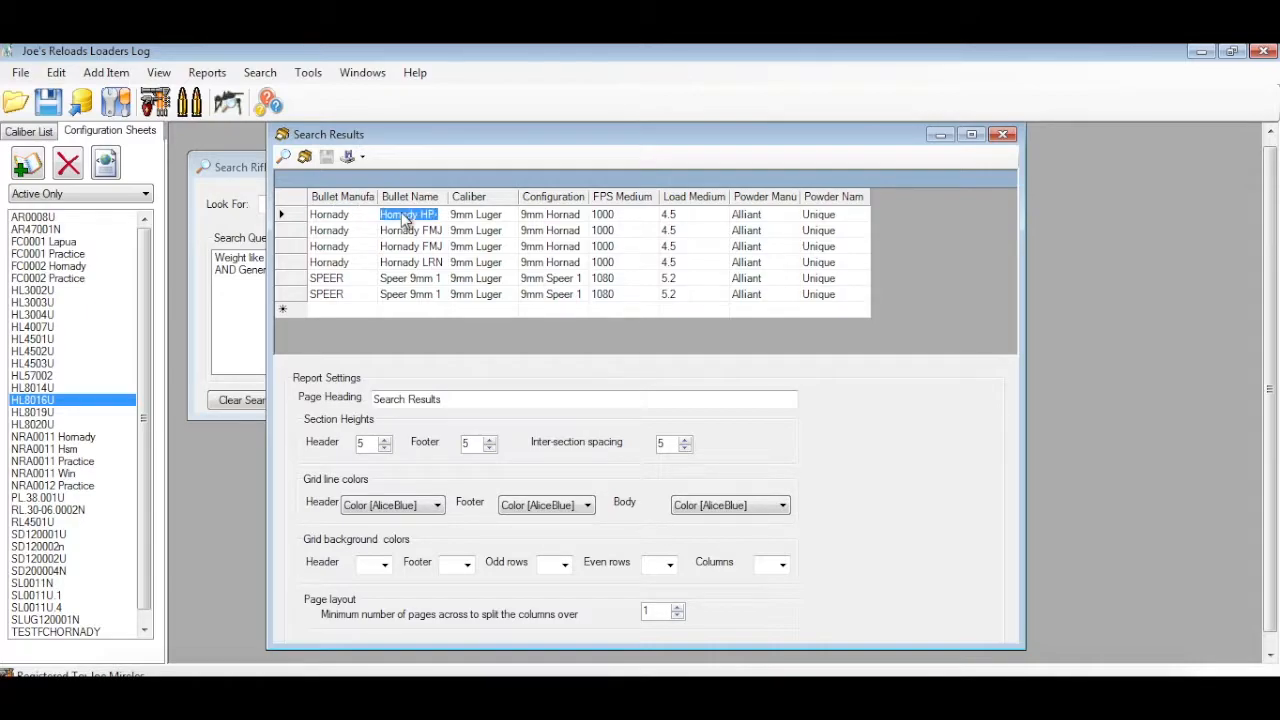
pyautogui.moveTo(447, 199); pyautogui.dragTo(479, 199)
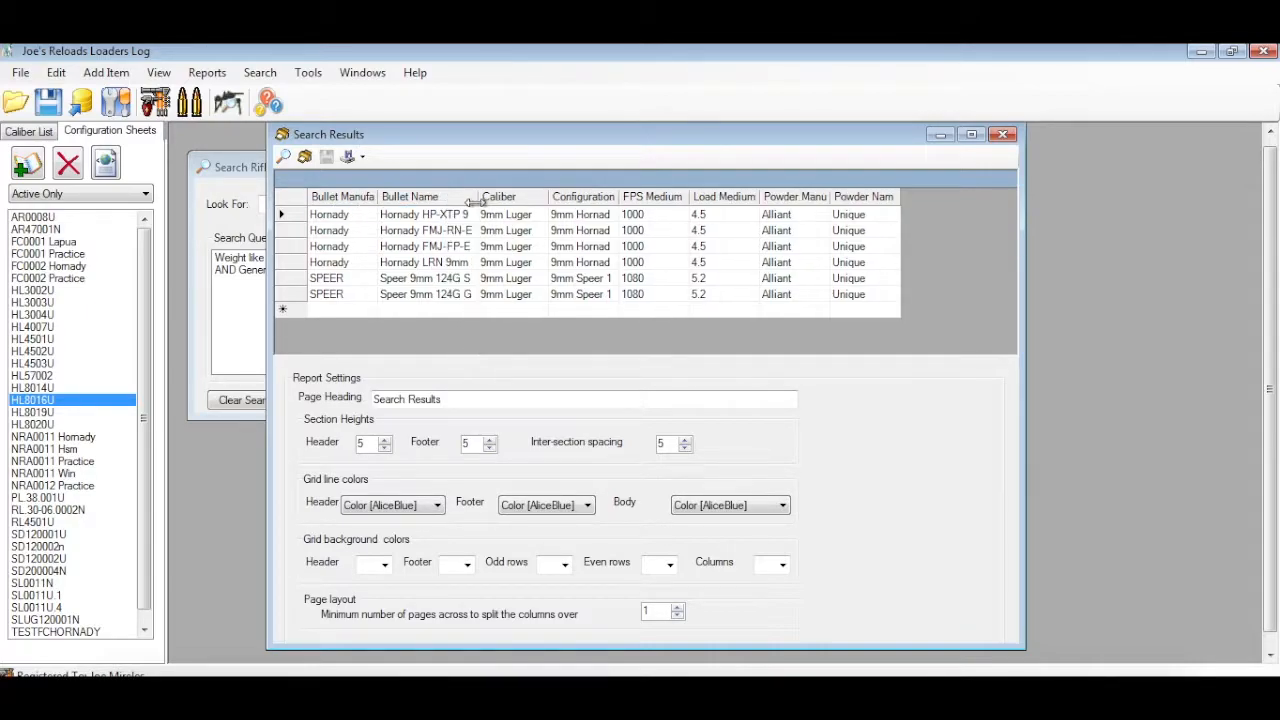
# Examine the caliber, configuration, FPS, load and powder columns of the results, and close the results and search windows
pyautogui.click(501, 219)
pyautogui.click(598, 218)
pyautogui.click(652, 216)
pyautogui.click(717, 216)
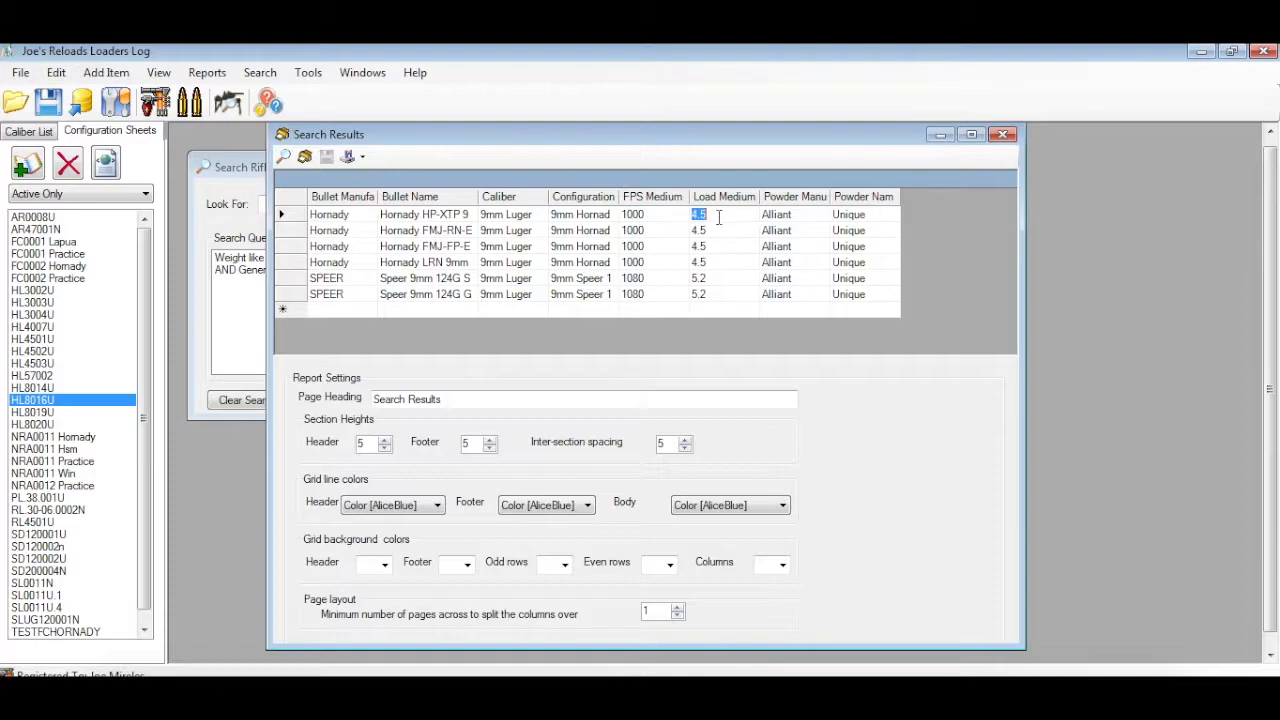
pyautogui.click(788, 247)
pyautogui.click(876, 247)
pyautogui.click(1004, 136)
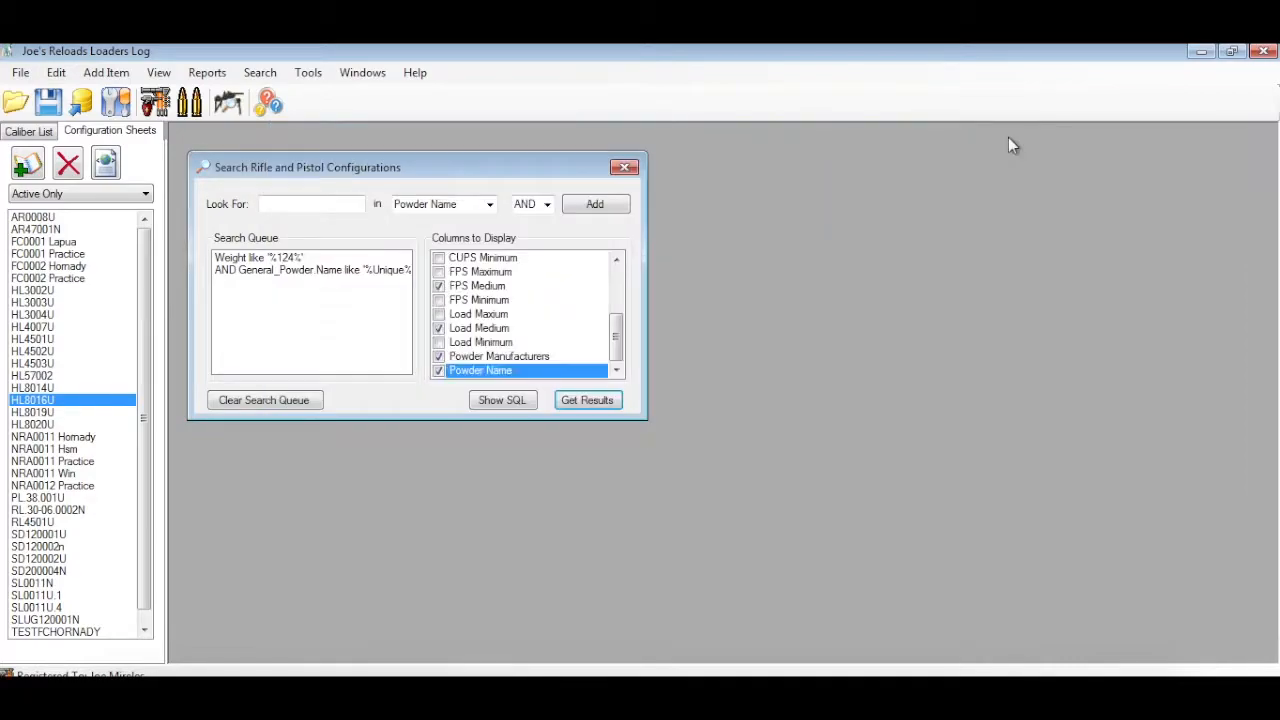
pyautogui.click(624, 167)
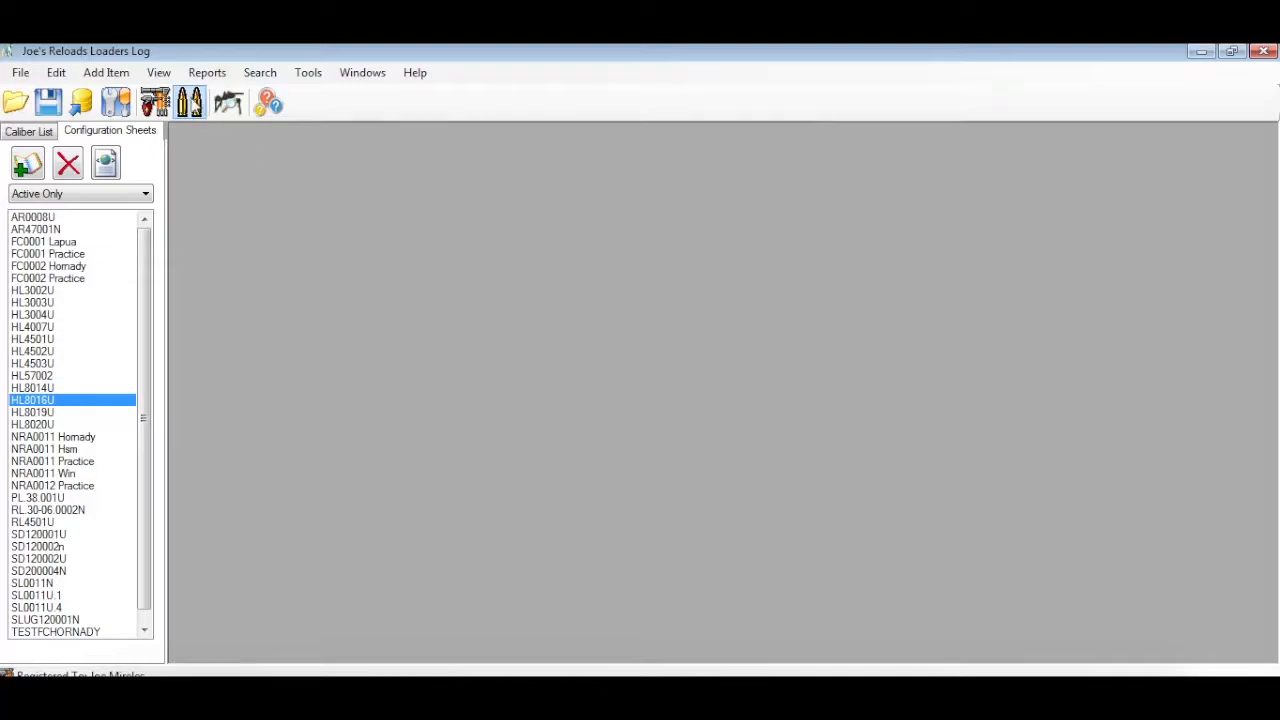
pyautogui.click(163, 76)
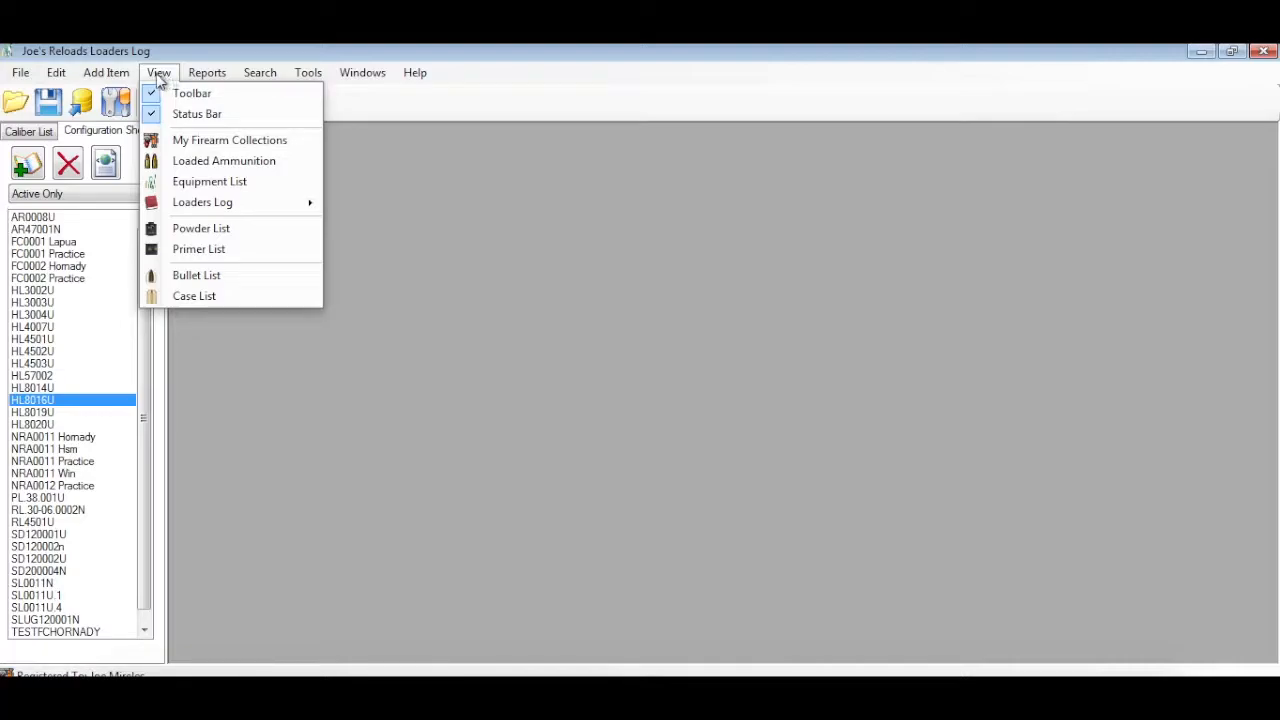
pyautogui.moveTo(122, 78)
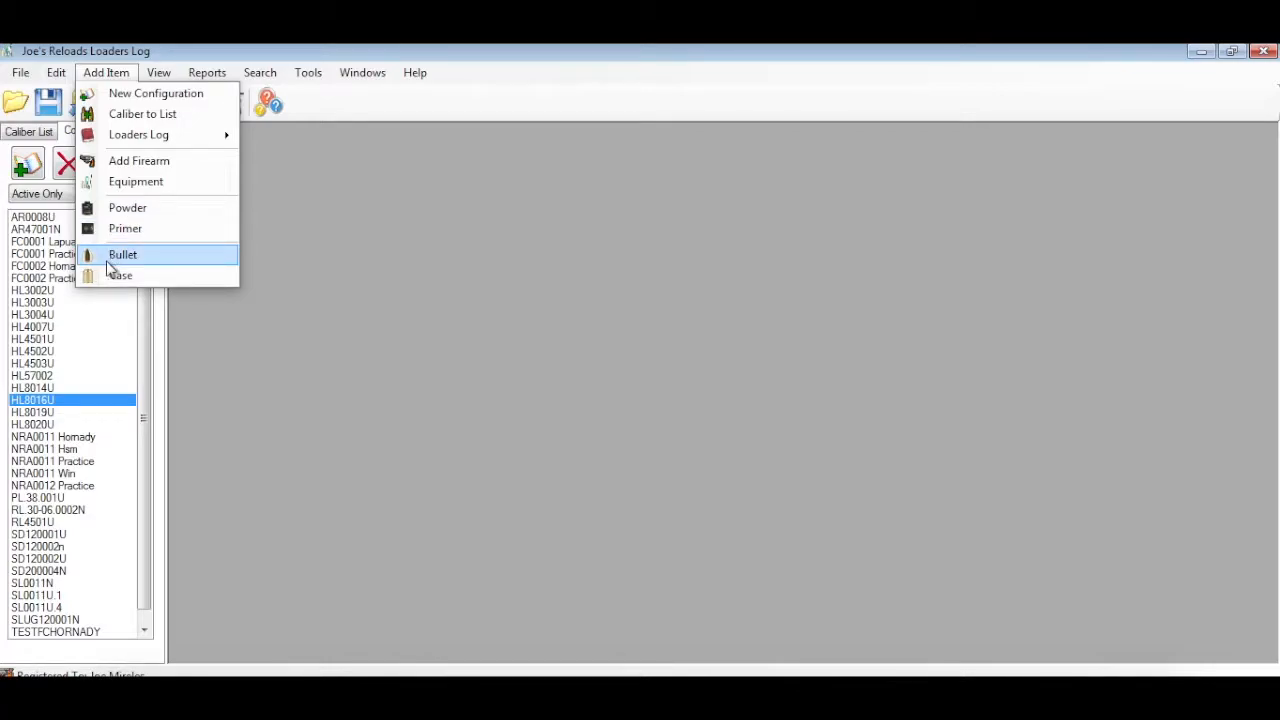
pyautogui.click(281, 332)
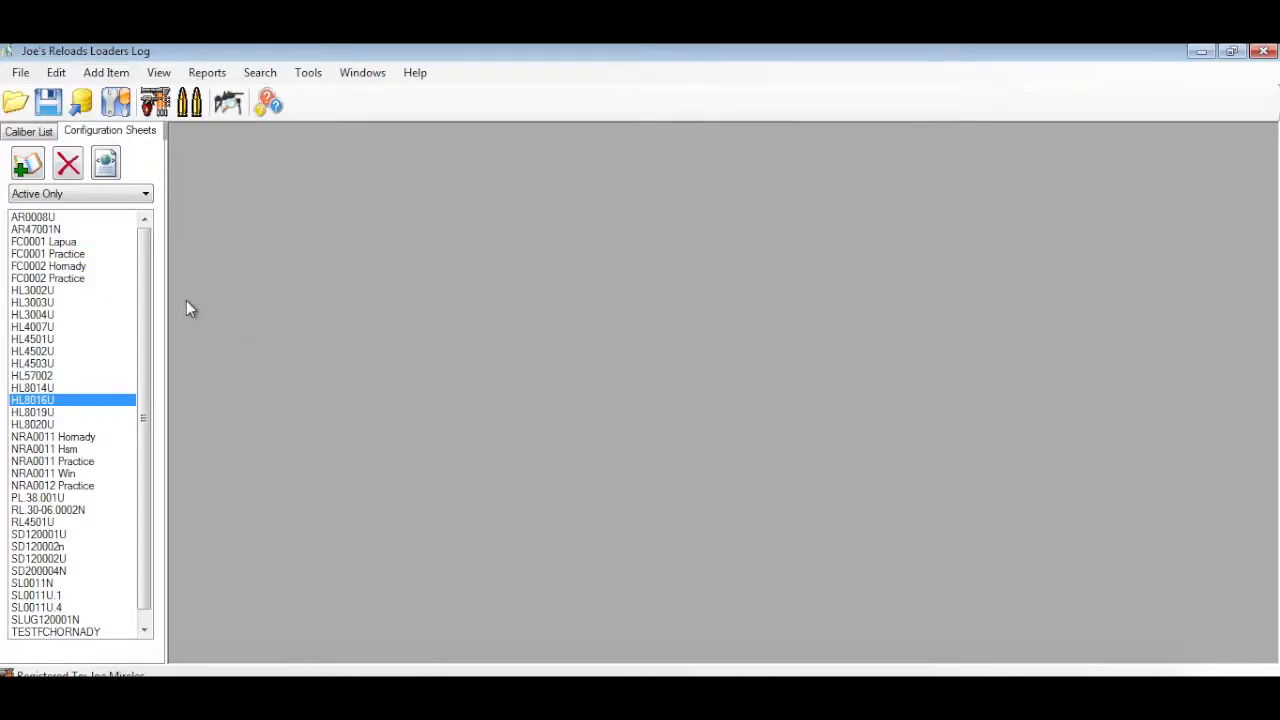
# Filter the configuration sheets list to show All and review the other available filter options
pyautogui.click(126, 196)
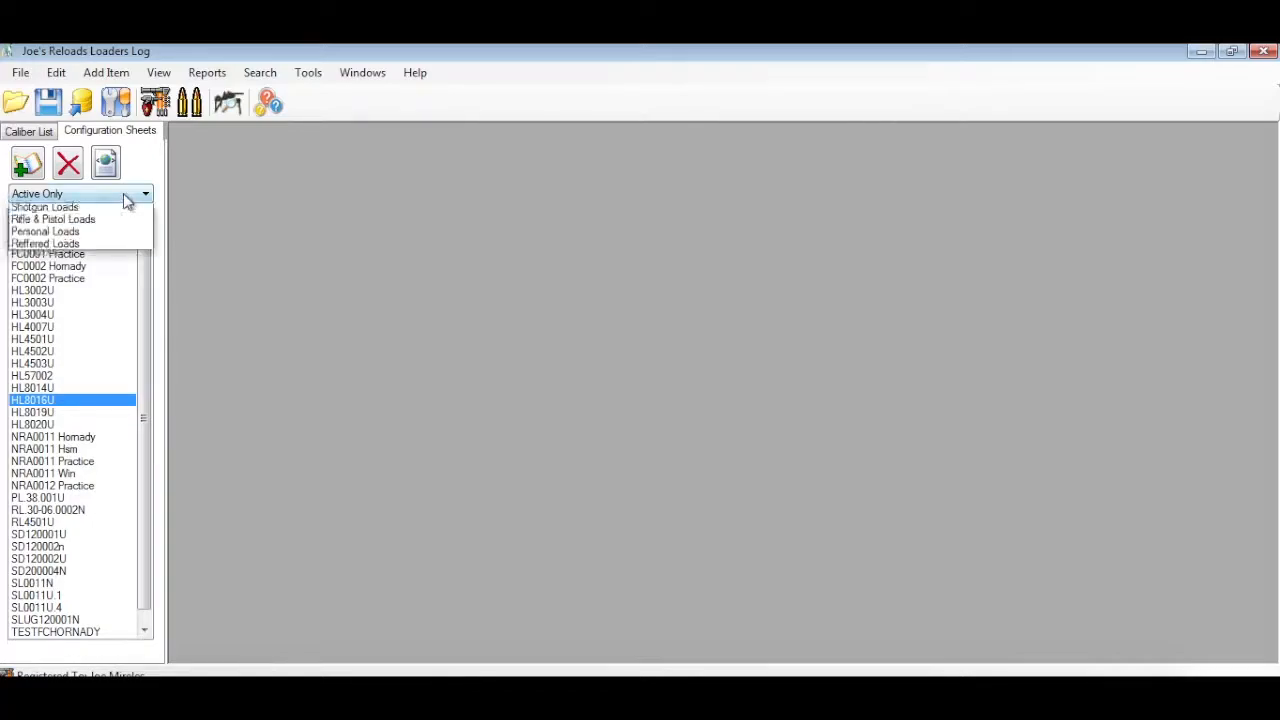
pyautogui.click(110, 209)
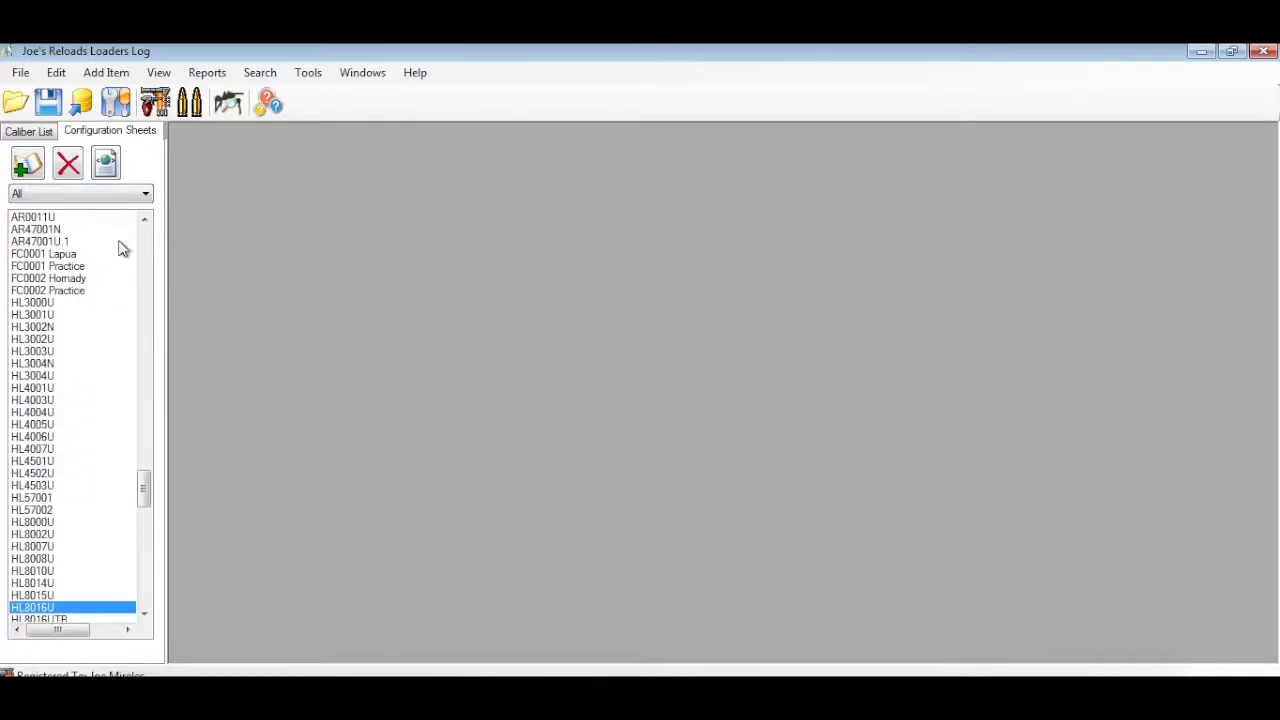
pyautogui.click(127, 196)
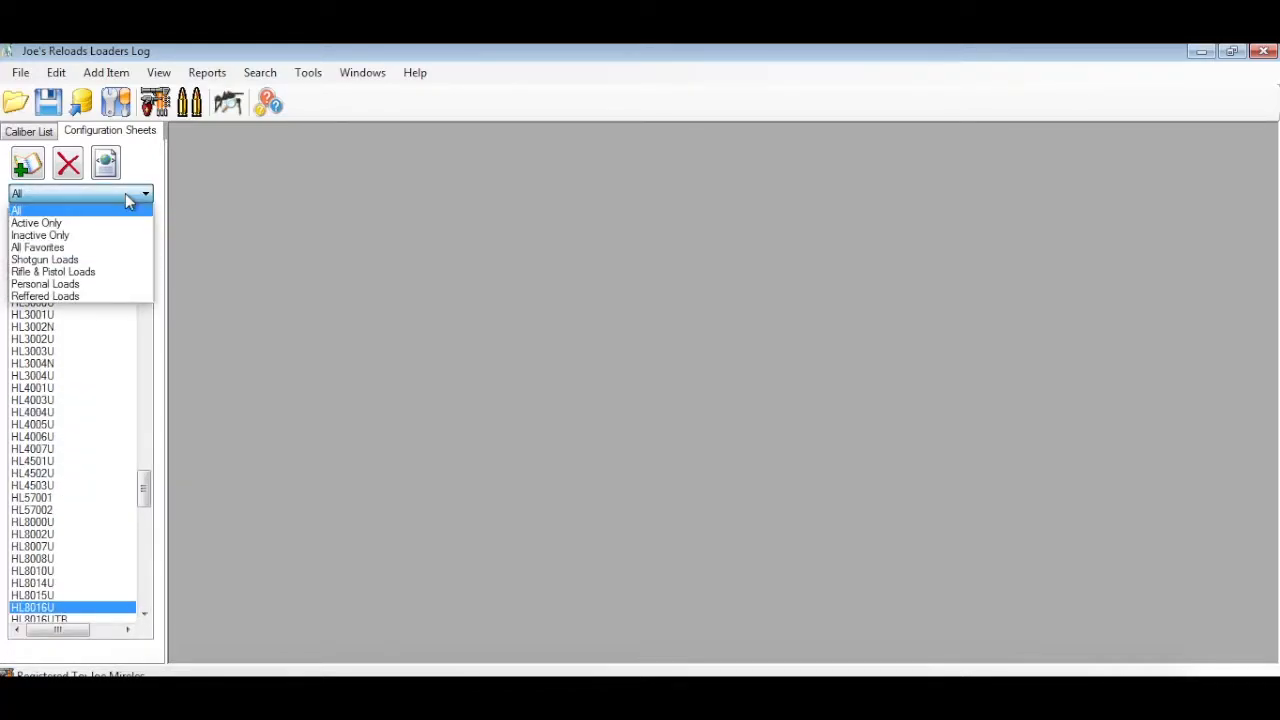
pyautogui.click(226, 205)
# Look at the information on the .223 Rem Hornady 53 V-Max configuration sheet and close it
pyautogui.moveTo(144, 487); pyautogui.dragTo(125, 237)
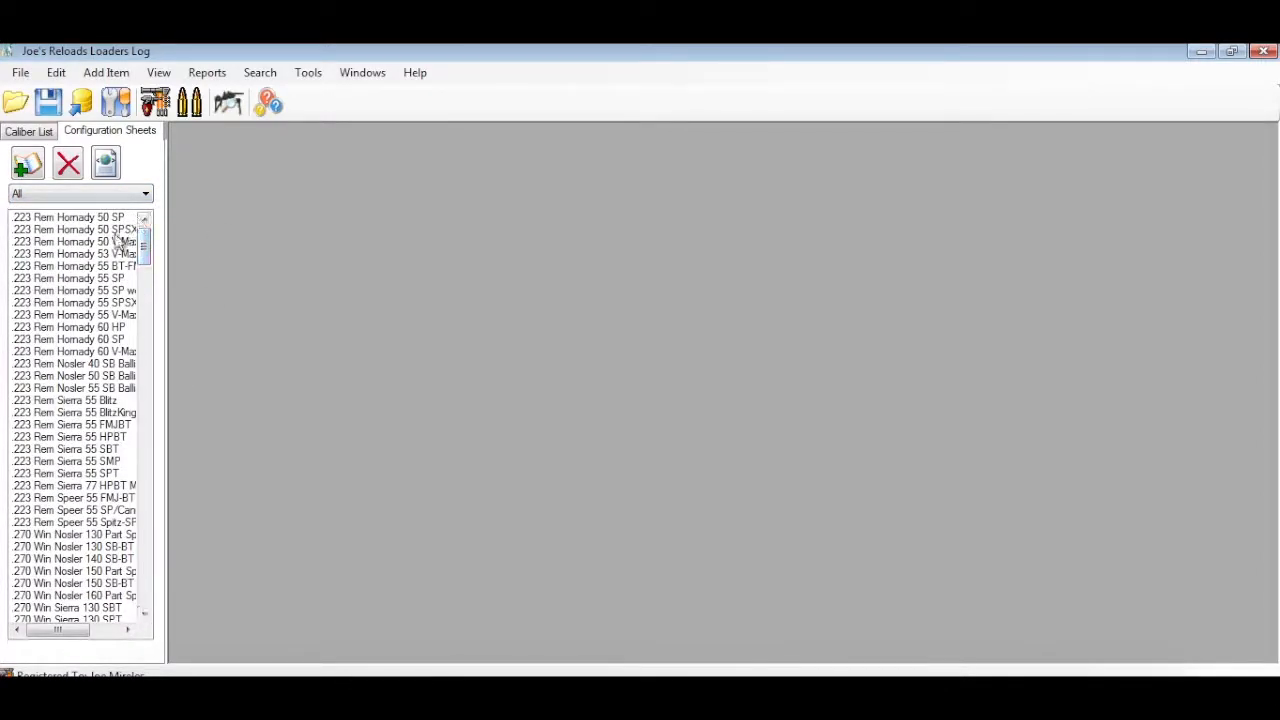
pyautogui.doubleClick(97, 256)
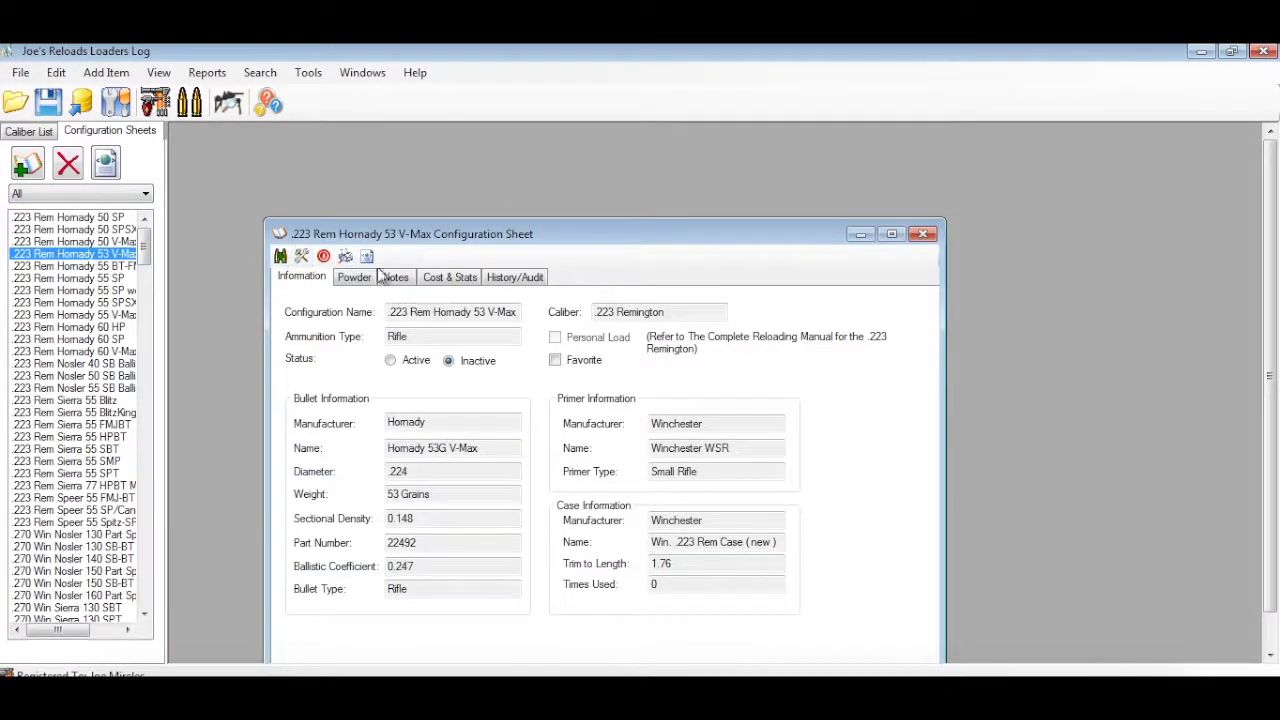
pyautogui.moveTo(415, 235); pyautogui.dragTo(370, 186)
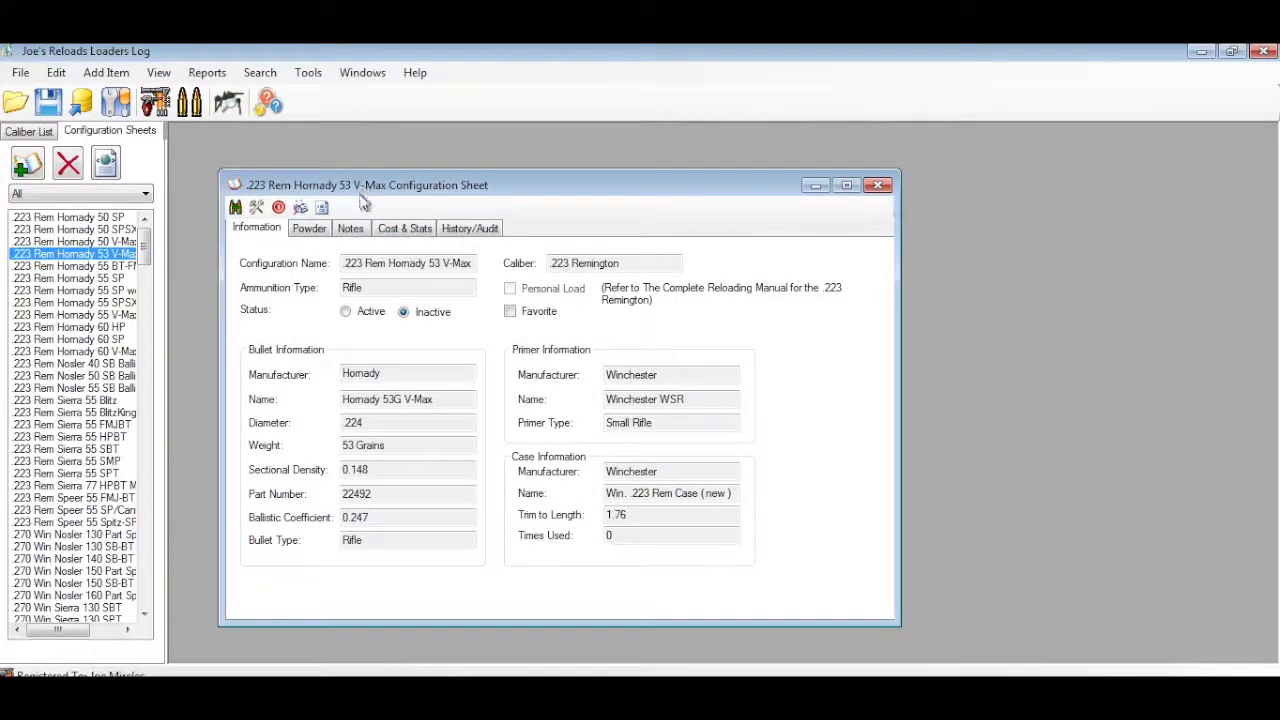
pyautogui.click(880, 188)
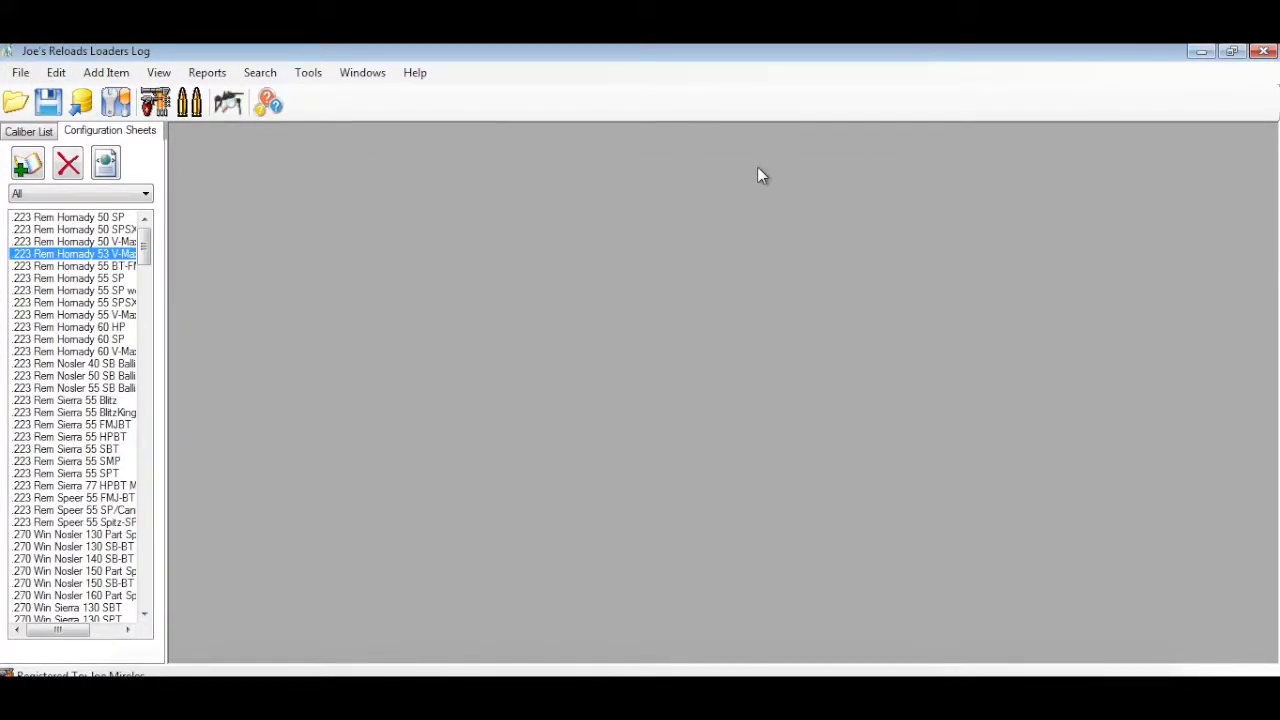